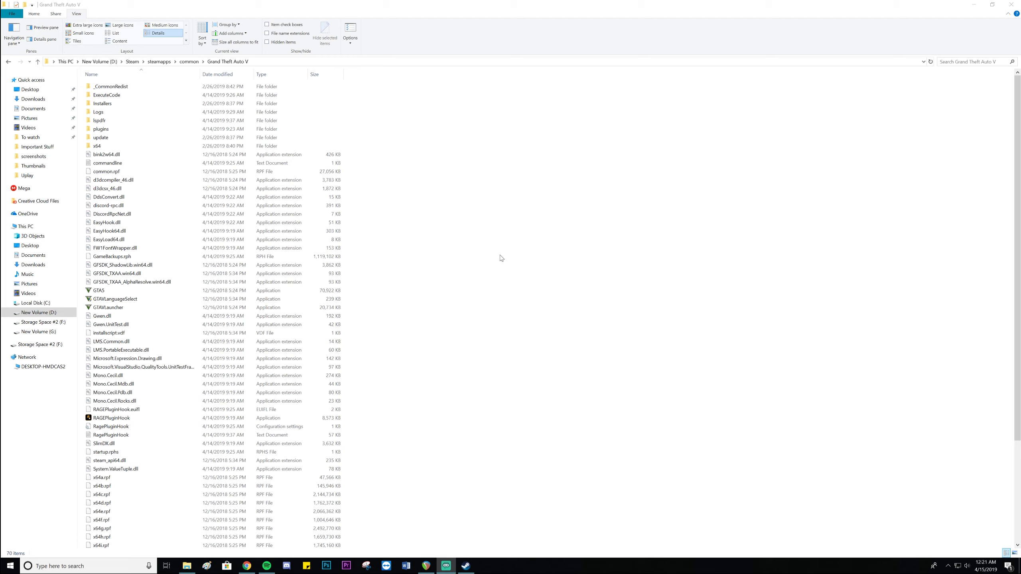
Examine the contents of the Grand Theft Auto V folder and its lspdfr subfolder
scroll(342, 269, down, 2)
scroll(329, 306, up, 2)
scroll(352, 225, down, 5)
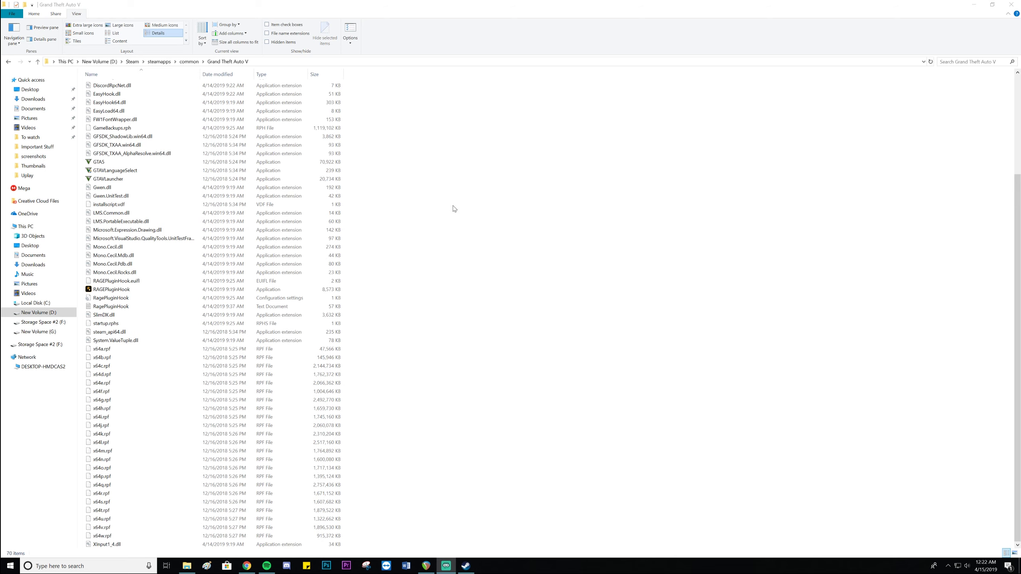
scroll(369, 278, up, 5)
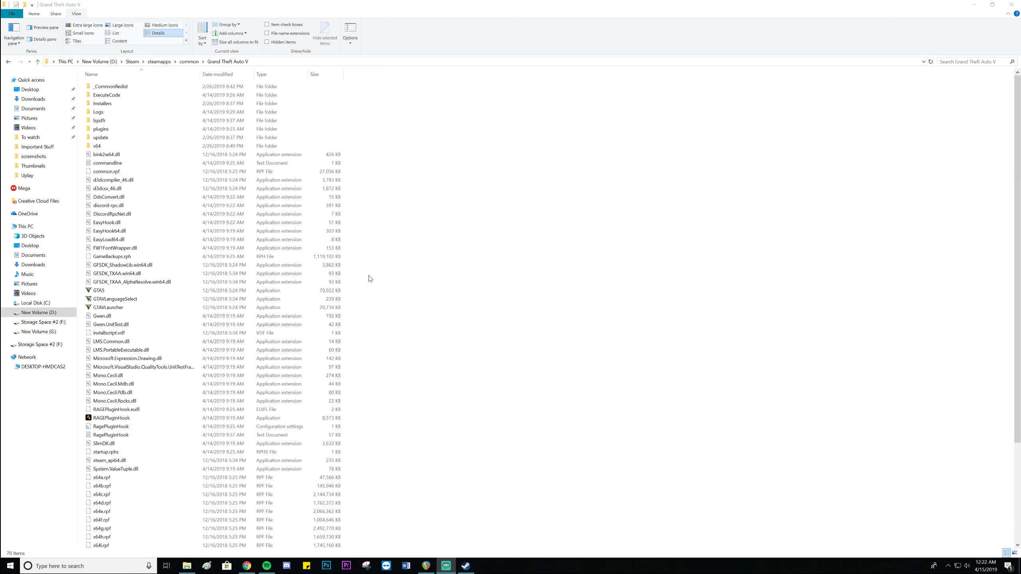
double_click(135, 123)
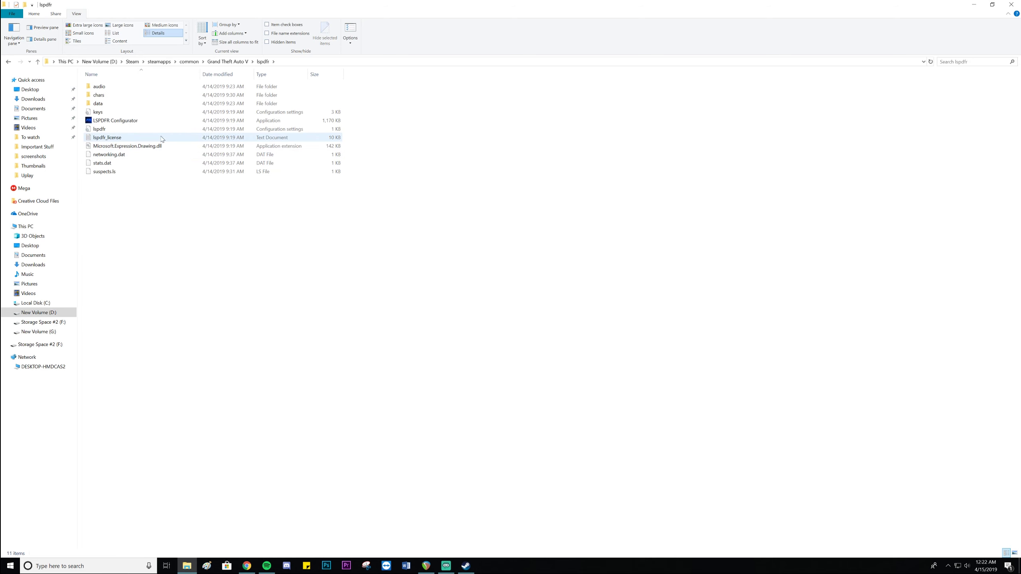
drag(123, 207, 144, 108)
click(212, 118)
key(alt+Left)
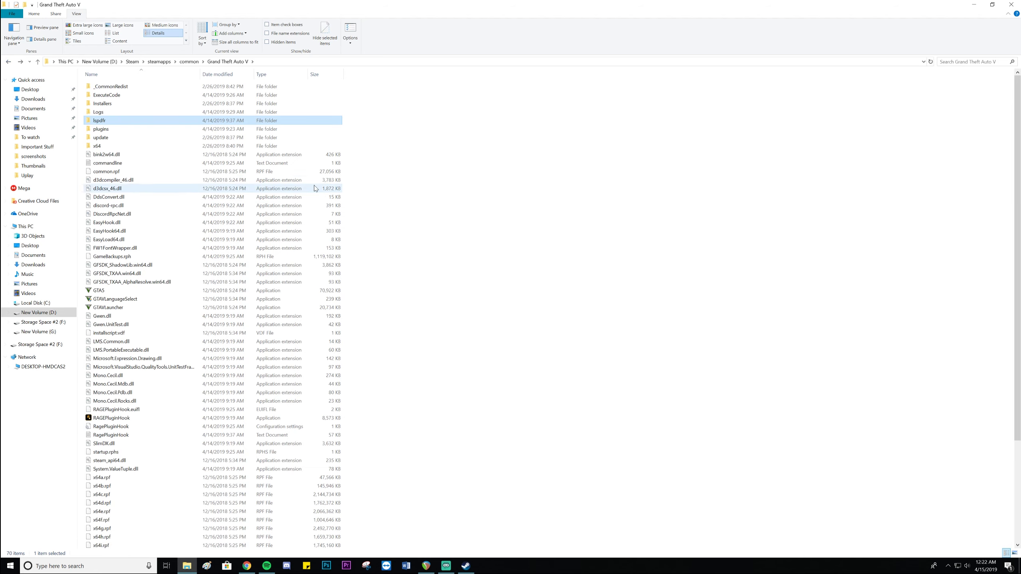
Examine the character files in the chars folder inside lspdfr and return to the Grand Theft Auto V folder
double_click(137, 120)
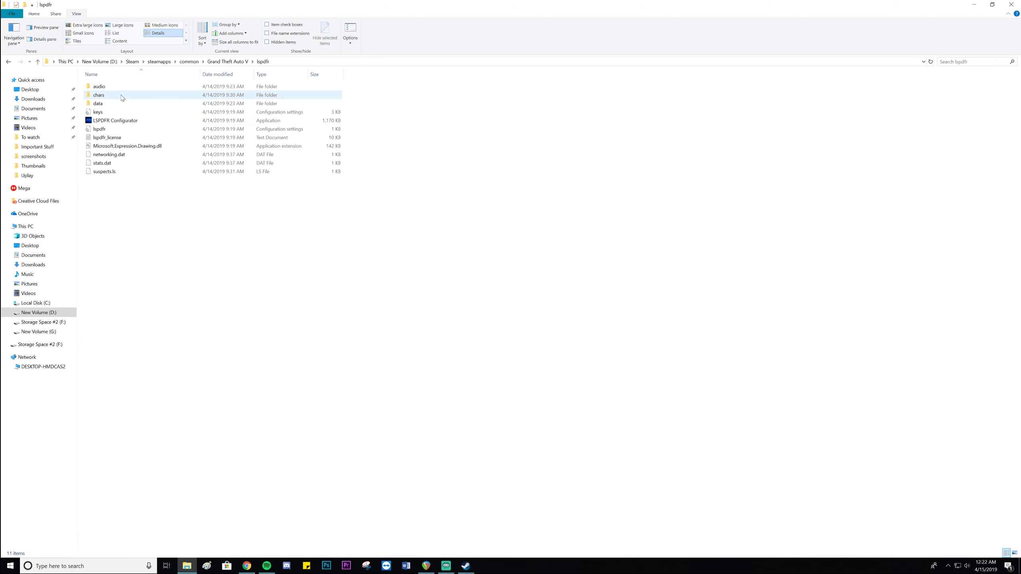
double_click(135, 95)
drag(200, 255, 117, 100)
click(180, 210)
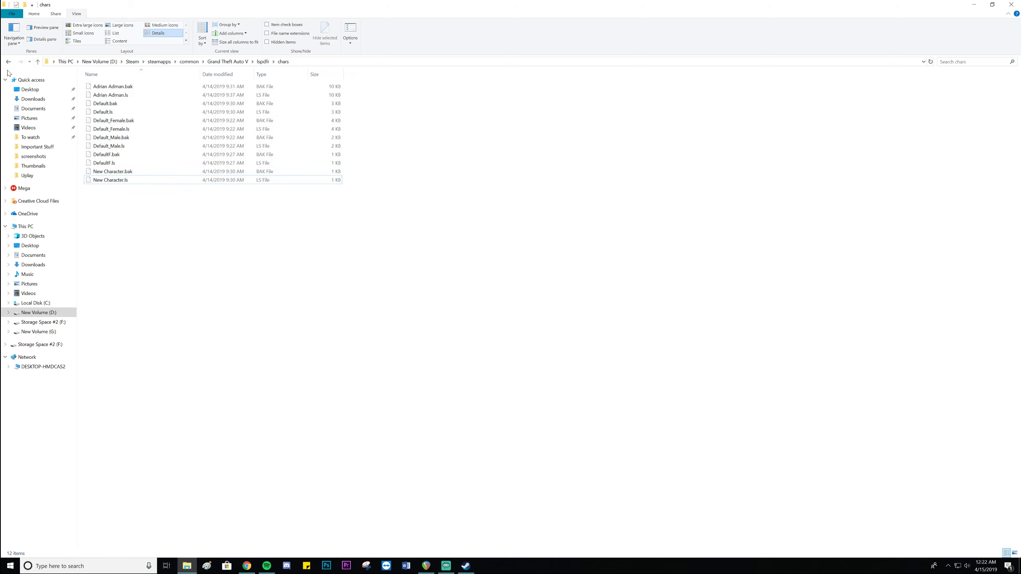
click(8, 63)
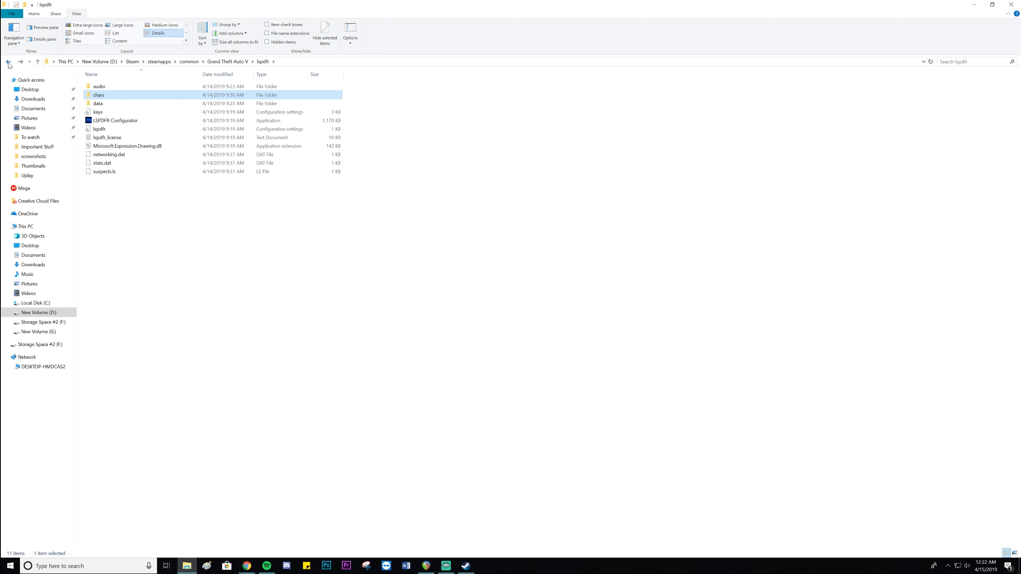
click(8, 63)
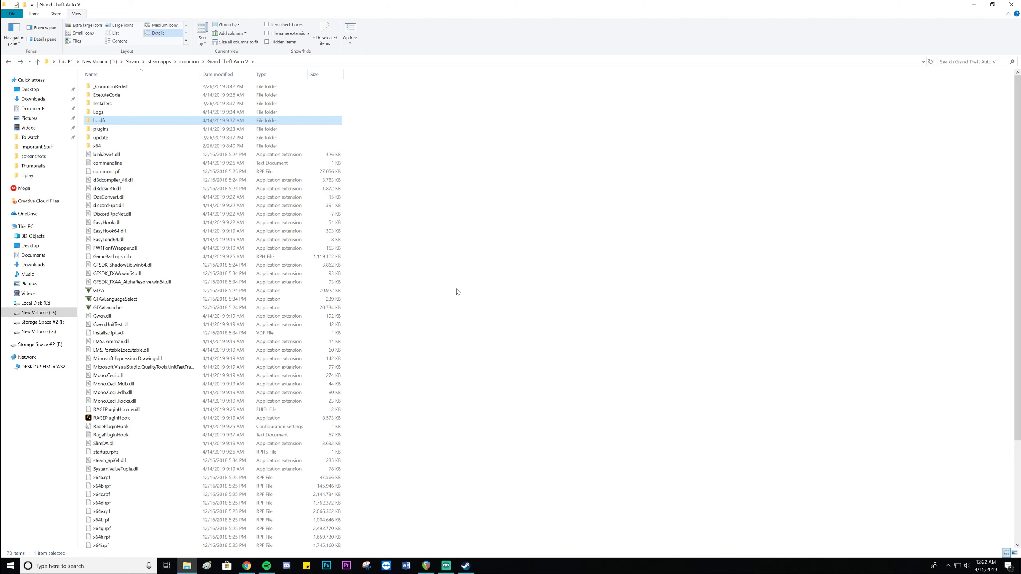
Switch to Chrome and download the OpenIV 3.1 installer from openiv.com
click(247, 566)
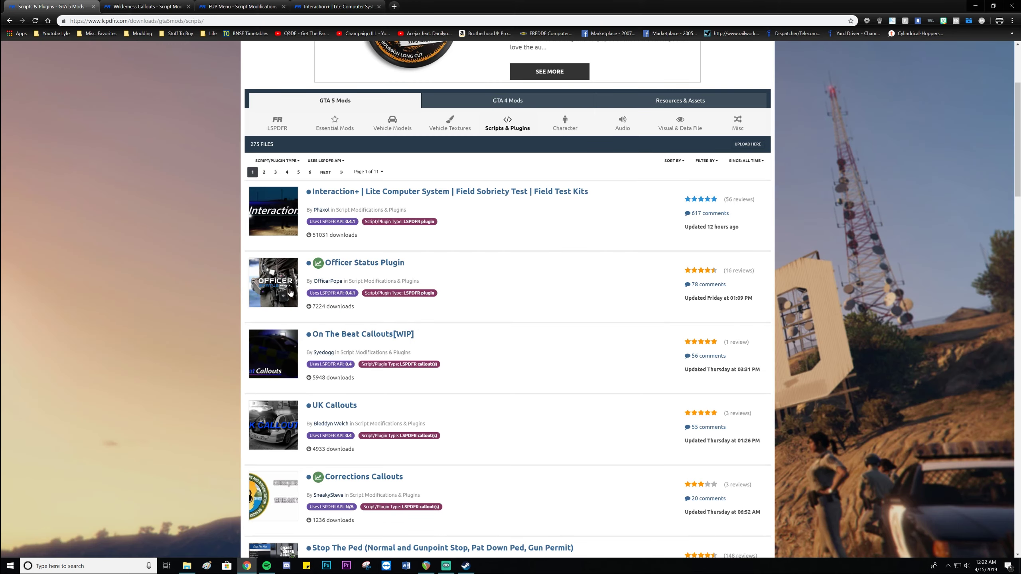
scroll(218, 249, up, 4)
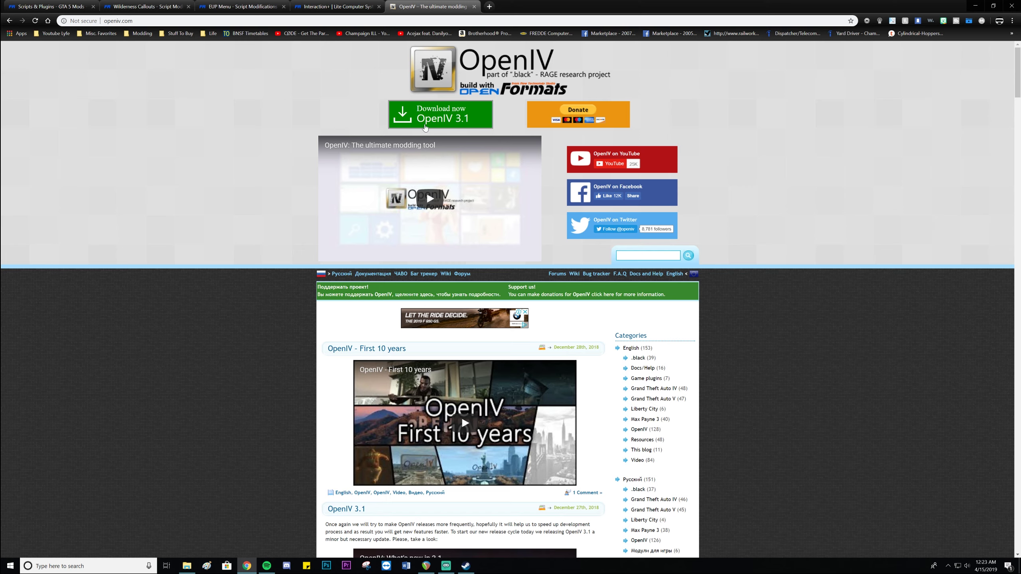
click(433, 124)
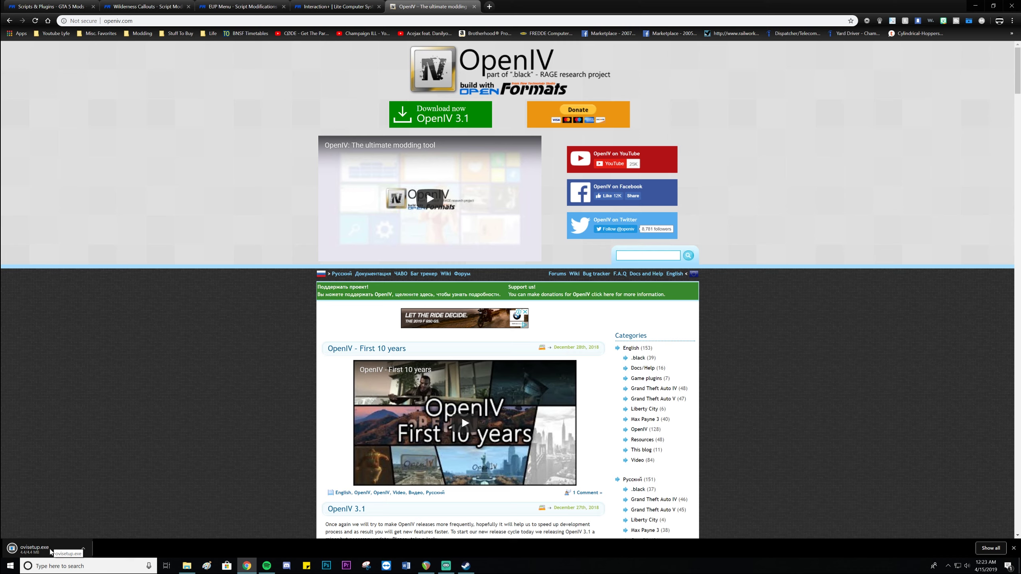
click(37, 550)
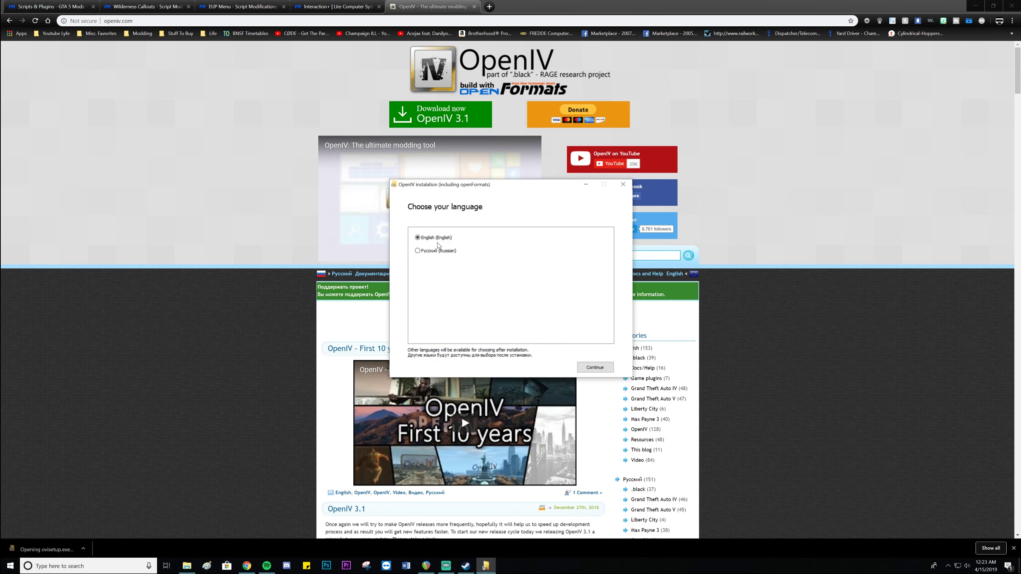
click(584, 368)
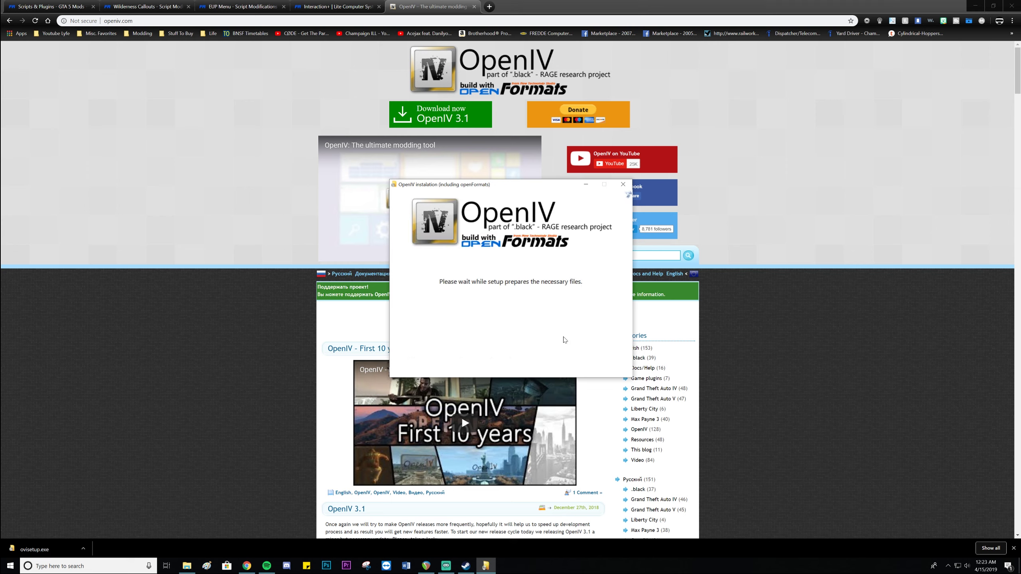
click(475, 361)
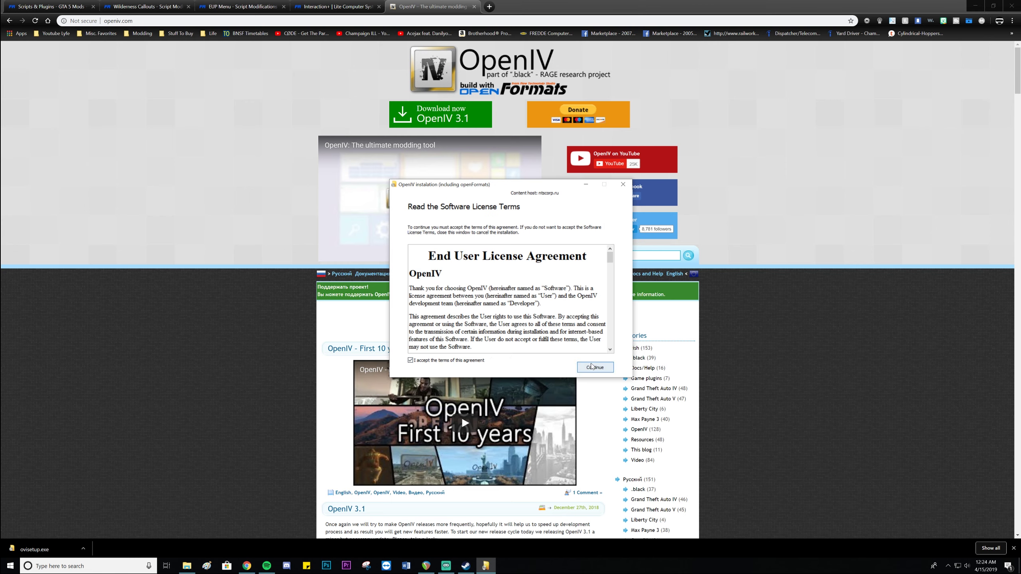
click(587, 367)
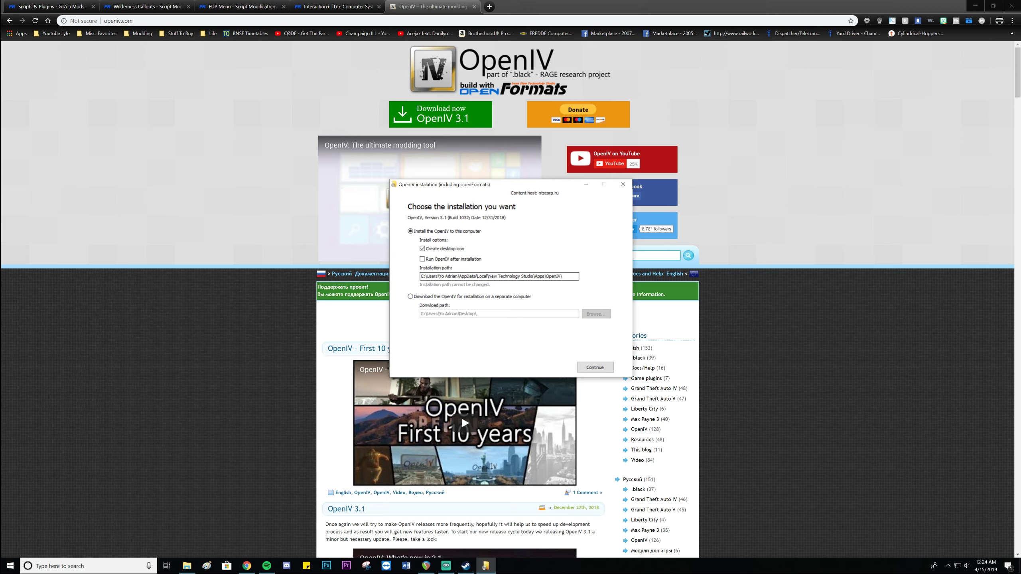
click(623, 184)
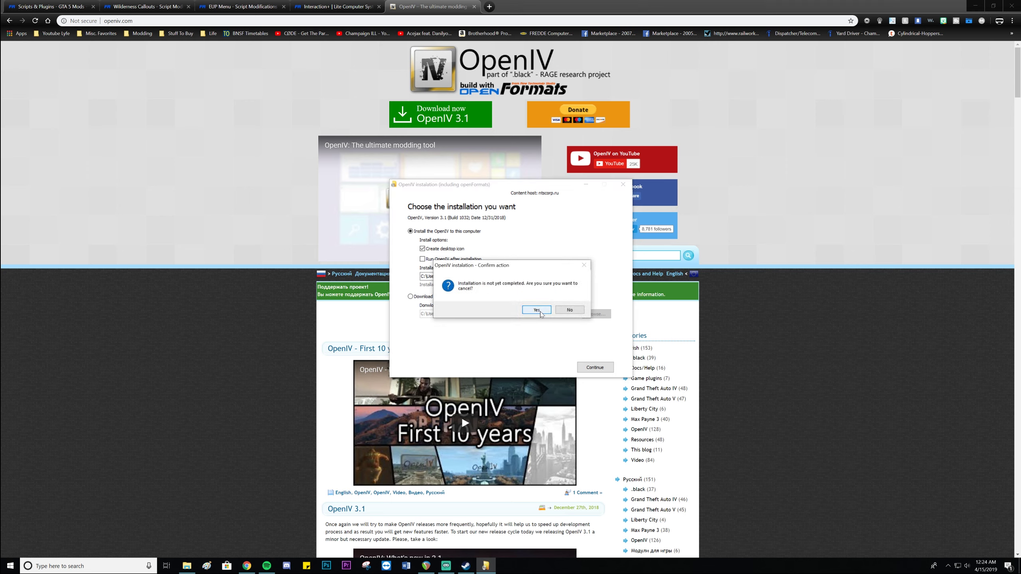
click(537, 310)
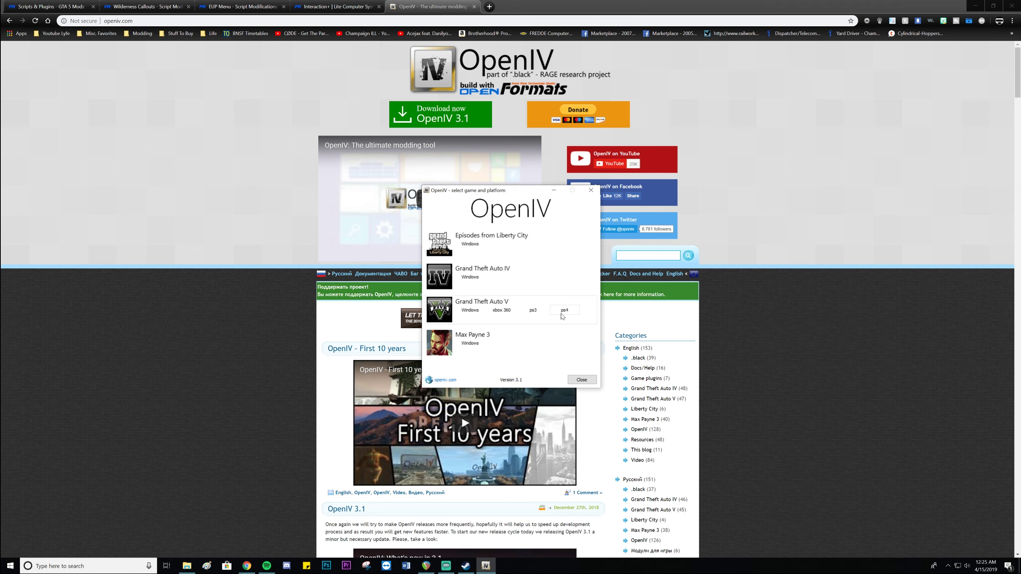
Load the Windows version of Grand Theft Auto V in OpenIV and compare its file list with the game folder
click(469, 313)
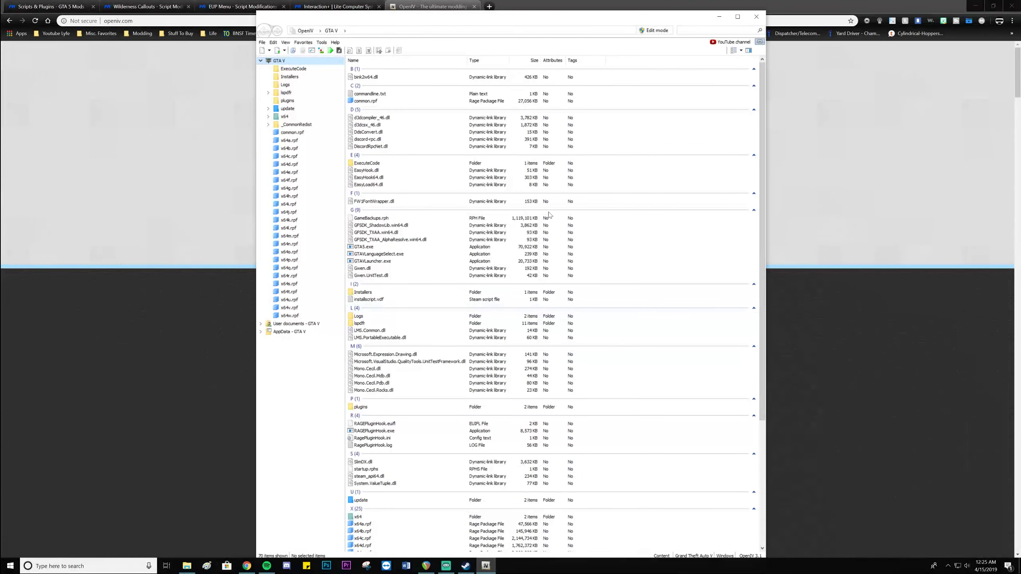
scroll(482, 253, down, 7)
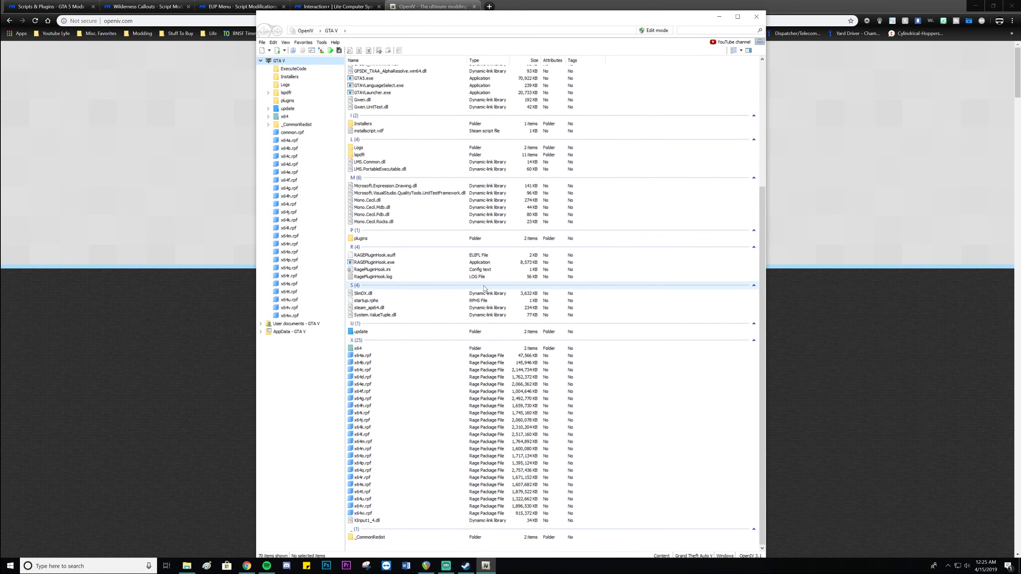
scroll(484, 288, up, 7)
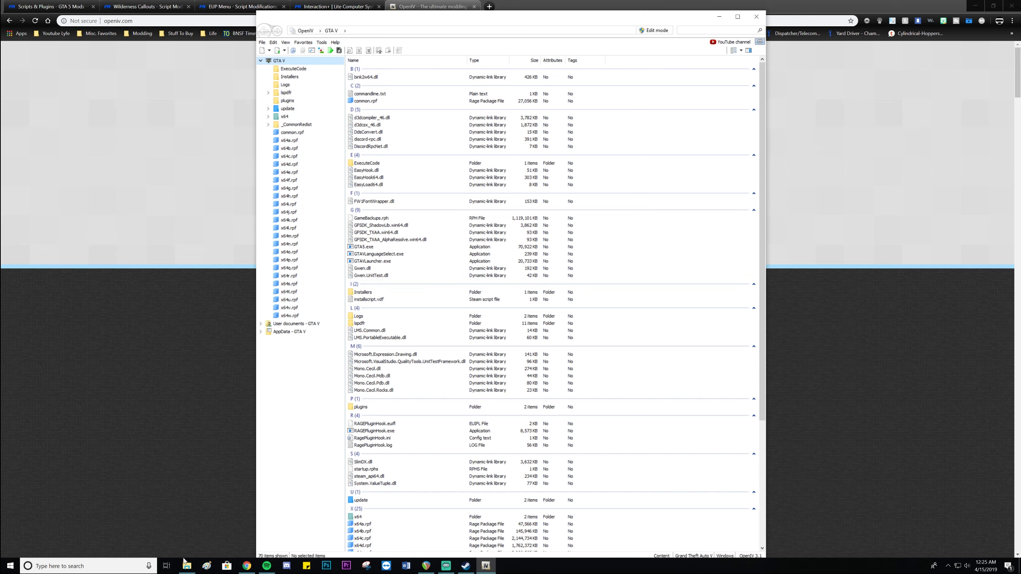
click(186, 564)
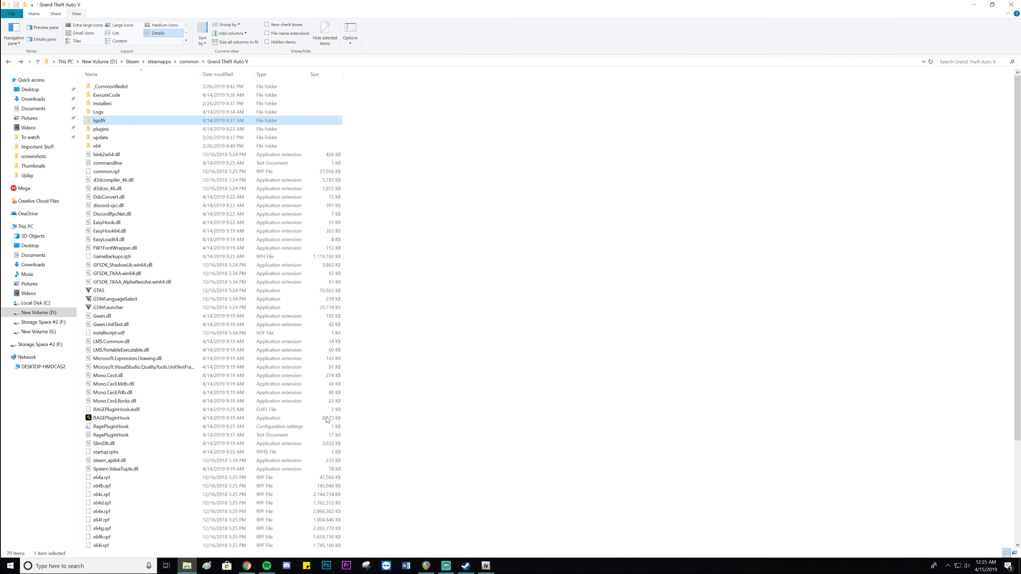
click(976, 5)
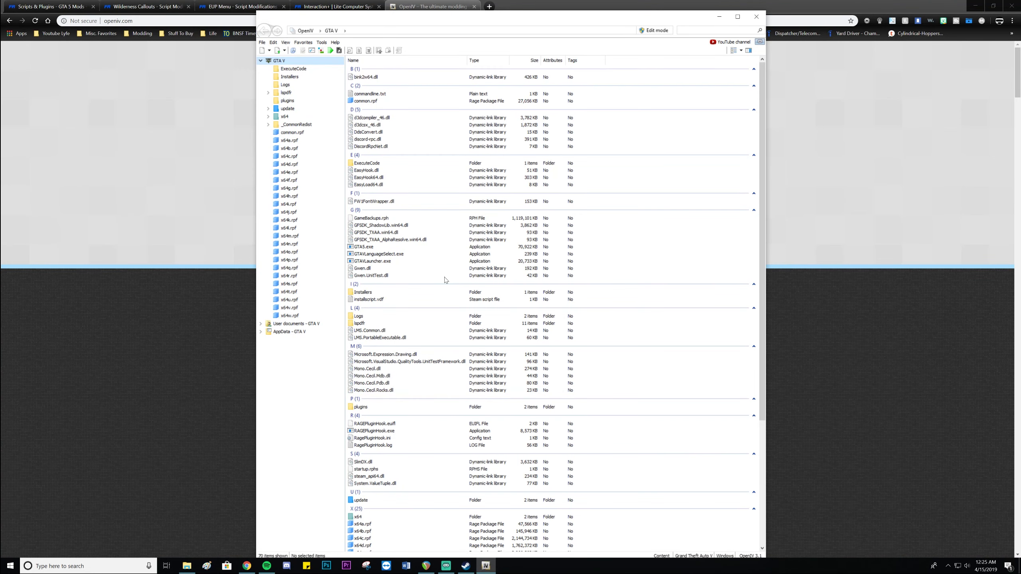
scroll(432, 282, down, 8)
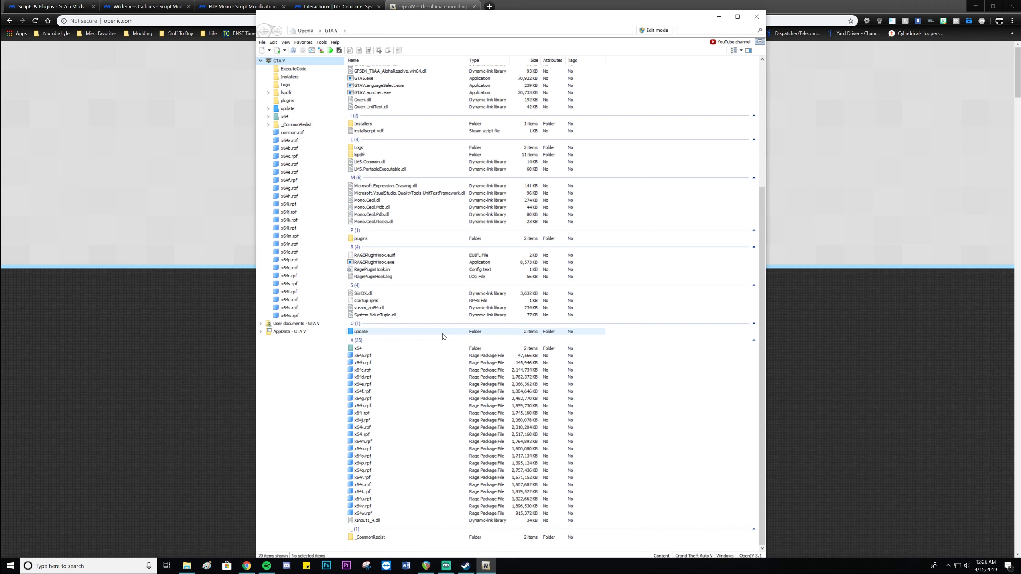
Arrange OpenIV and the Grand Theft Auto V folder side by side, closing the Steam Screenshot Uploader
drag(396, 26, 193, 16)
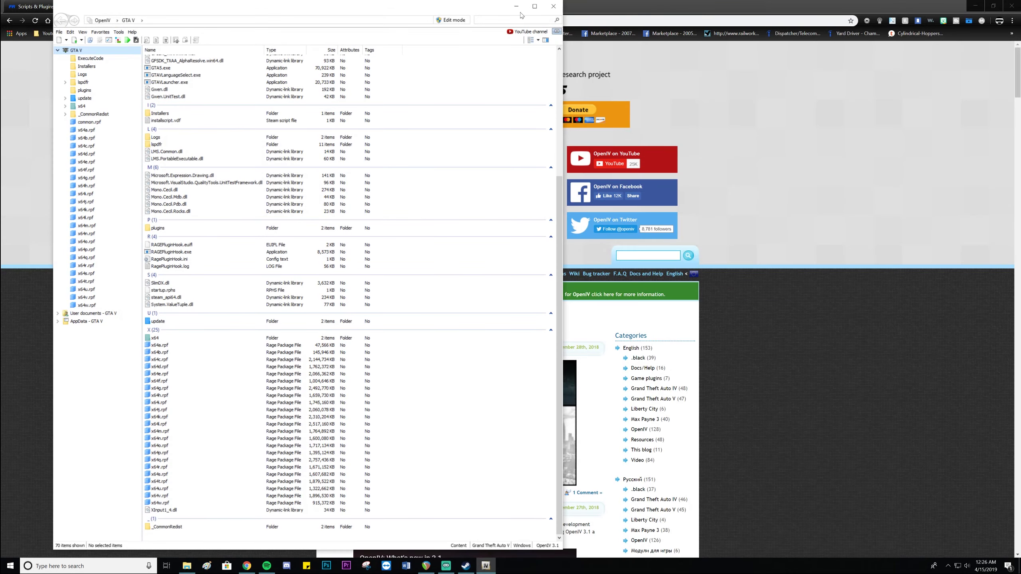
scroll(443, 190, up, 8)
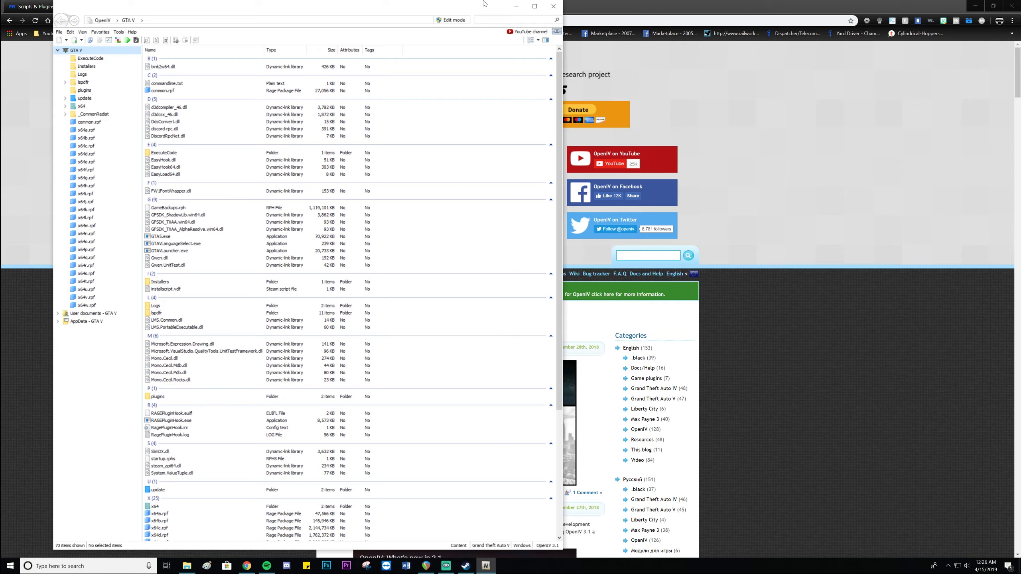
click(975, 5)
drag(395, 15, 199, 66)
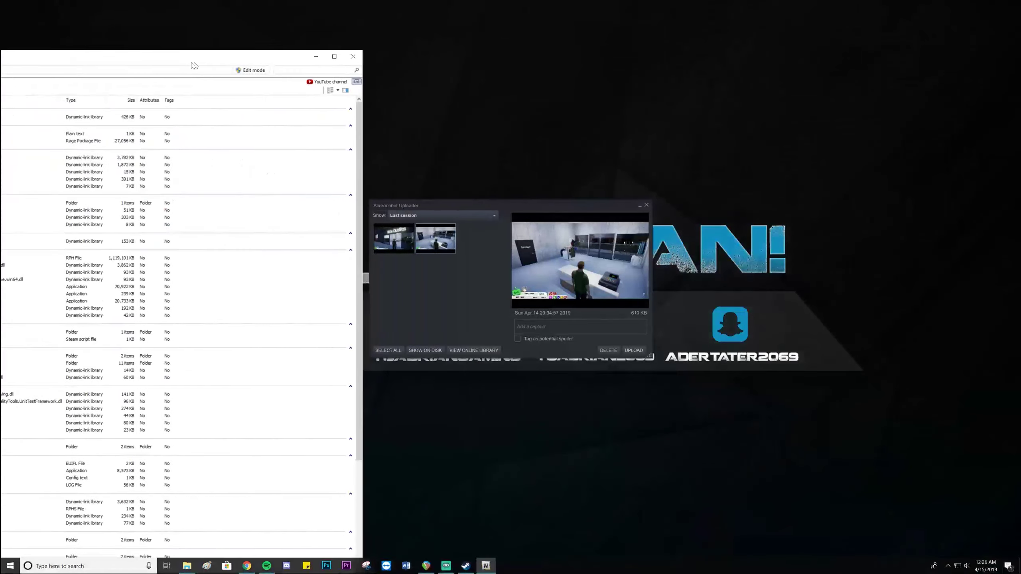
click(647, 206)
key(super+Left)
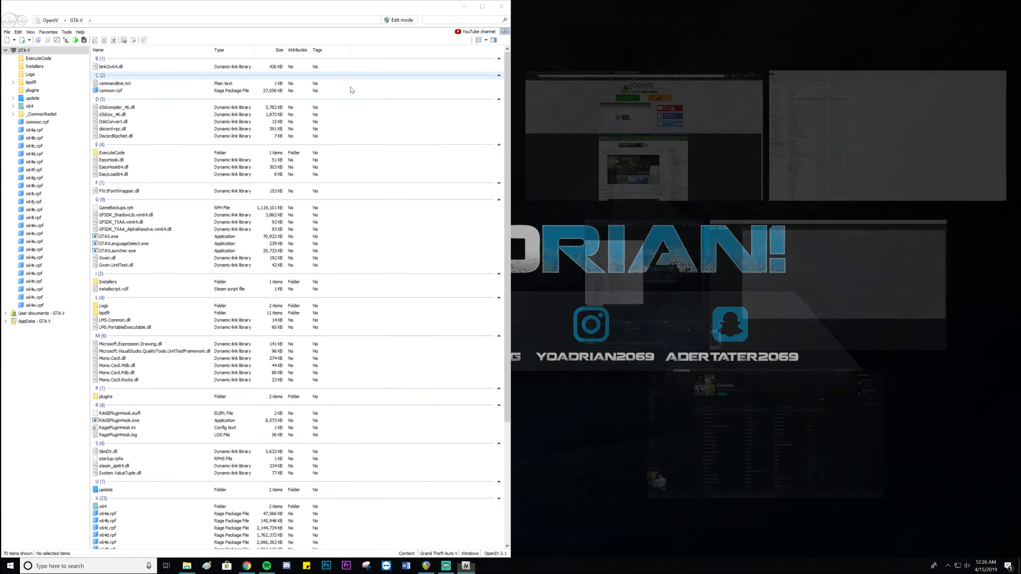
click(843, 135)
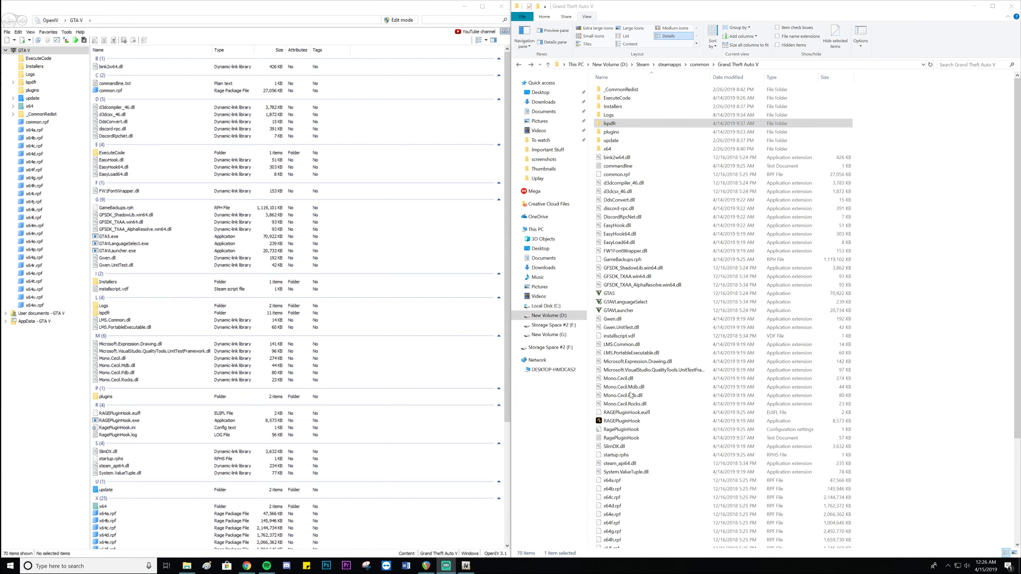
Switch to Chrome and open the Law & Order and Serve & Rescue uniform packs from the EUP Menu page in new tabs
click(253, 569)
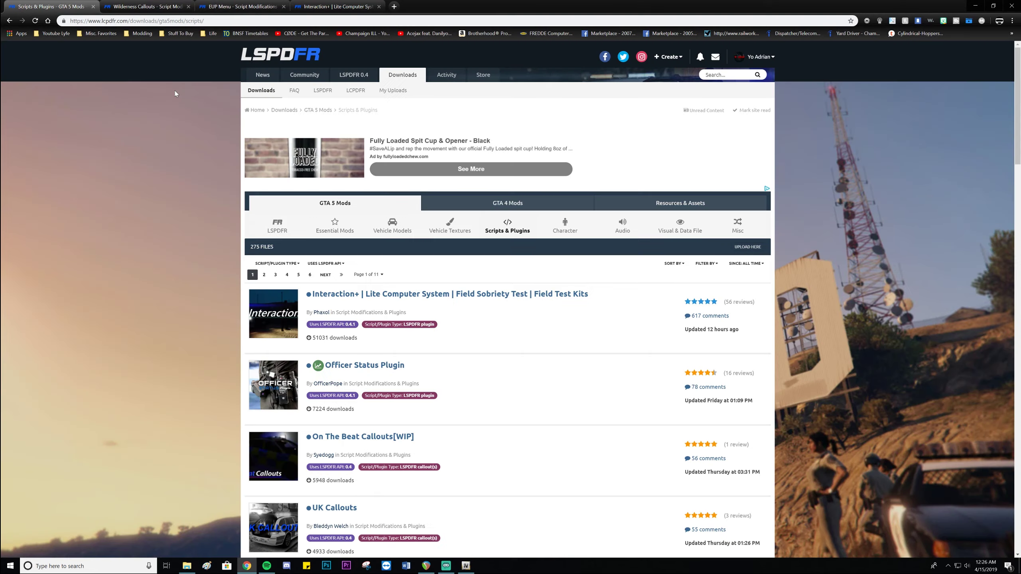
click(144, 7)
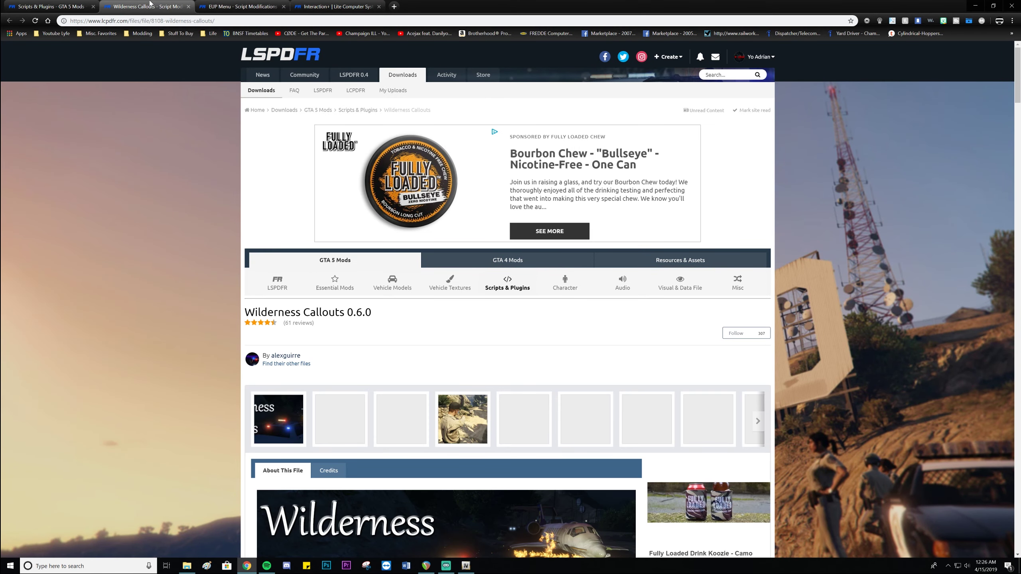
click(249, 6)
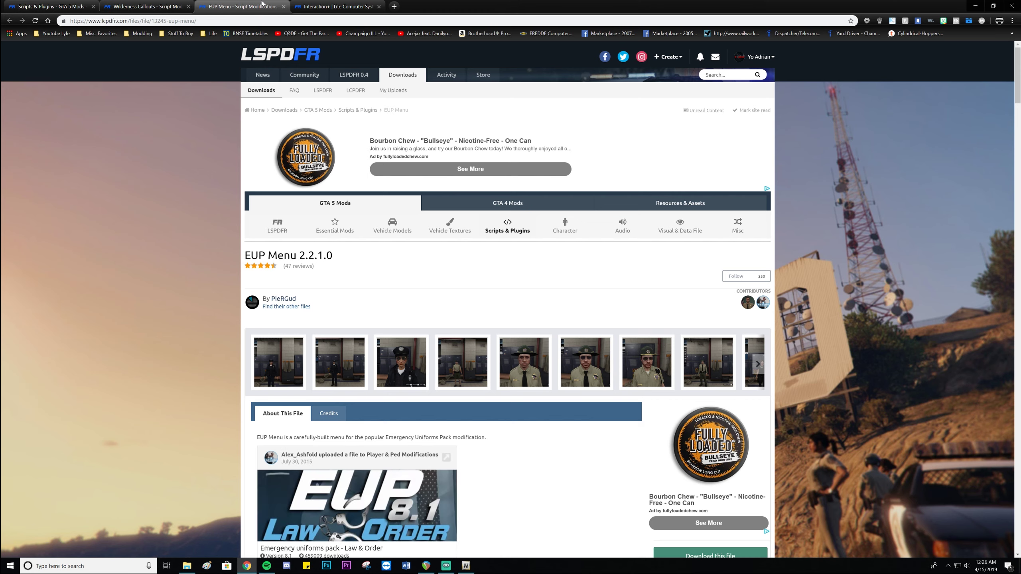
scroll(374, 318, down, 6)
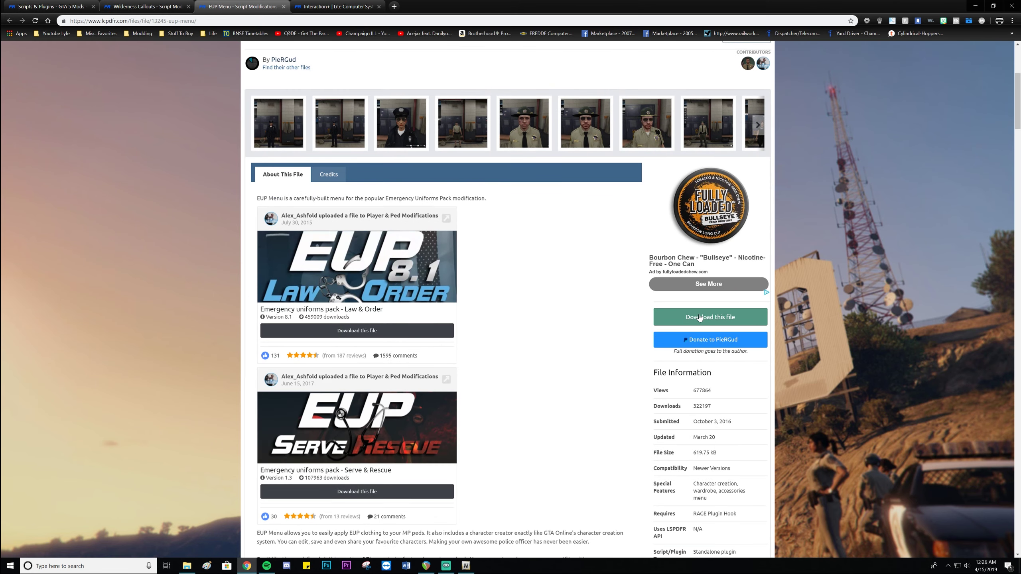
middle_click(359, 311)
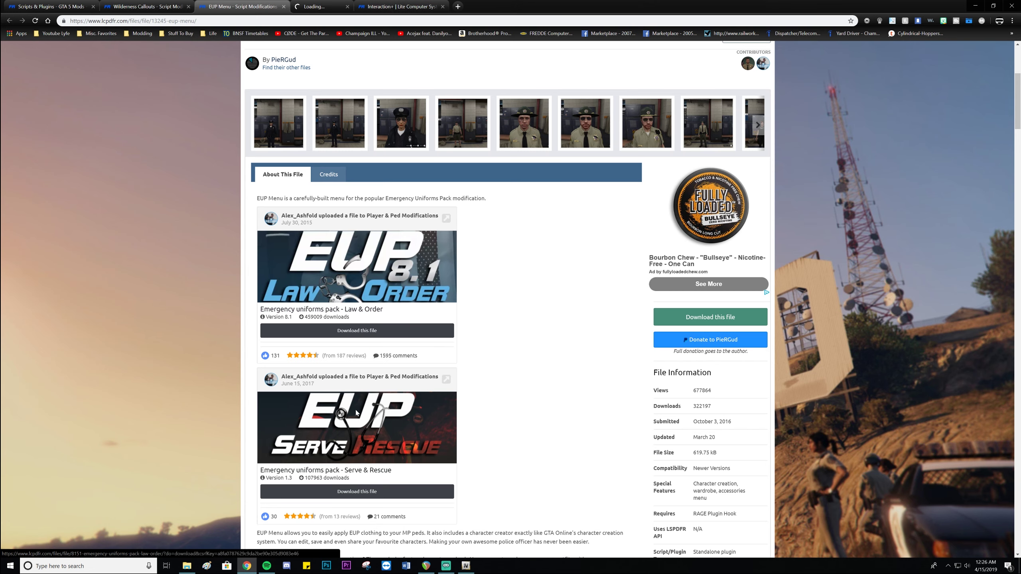
middle_click(366, 471)
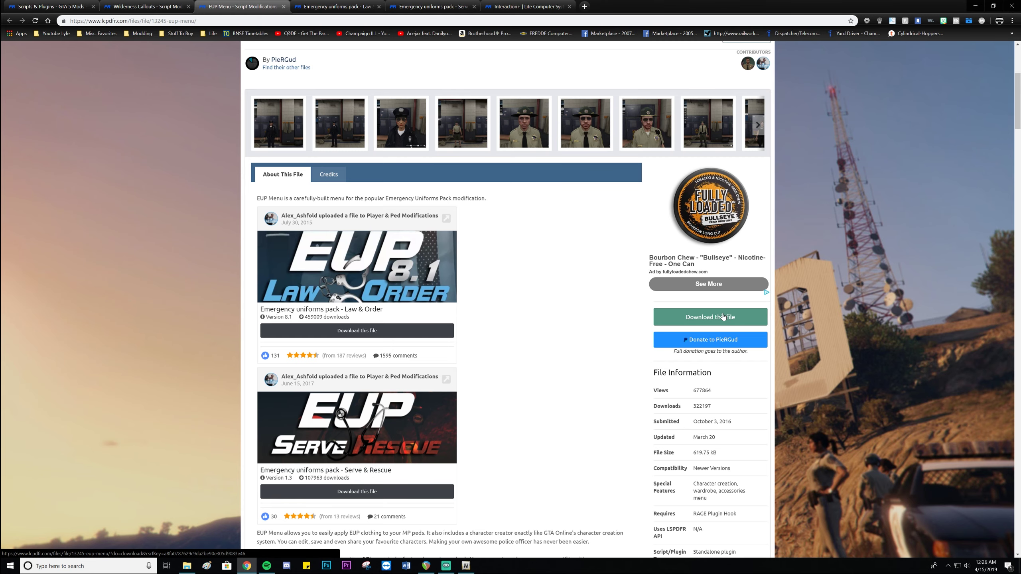
scroll(608, 318, up, 5)
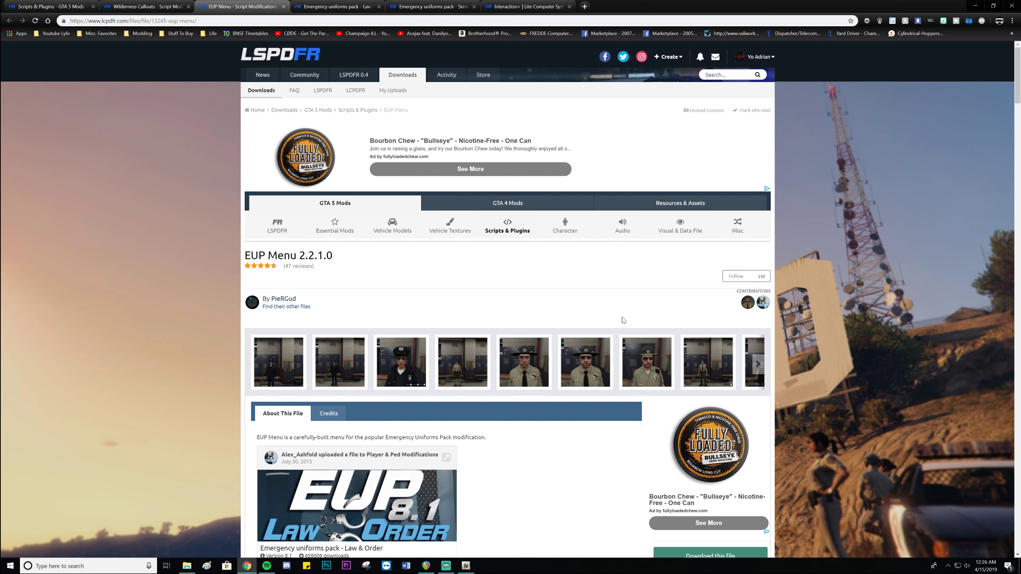
Request the EUP Menu 2.2.1.0 download and agree to the script modification download terms
scroll(534, 309, down, 6)
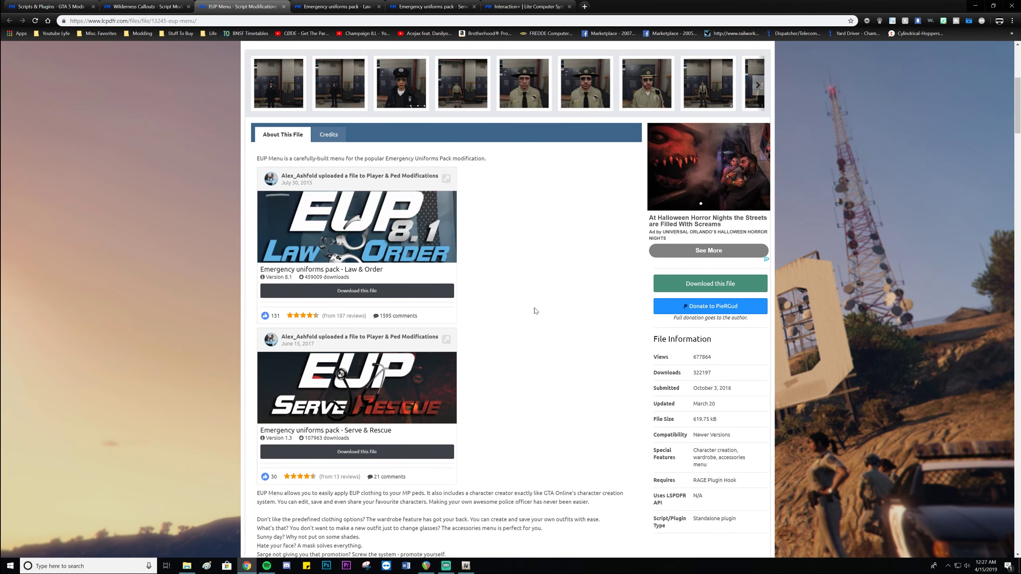
click(712, 285)
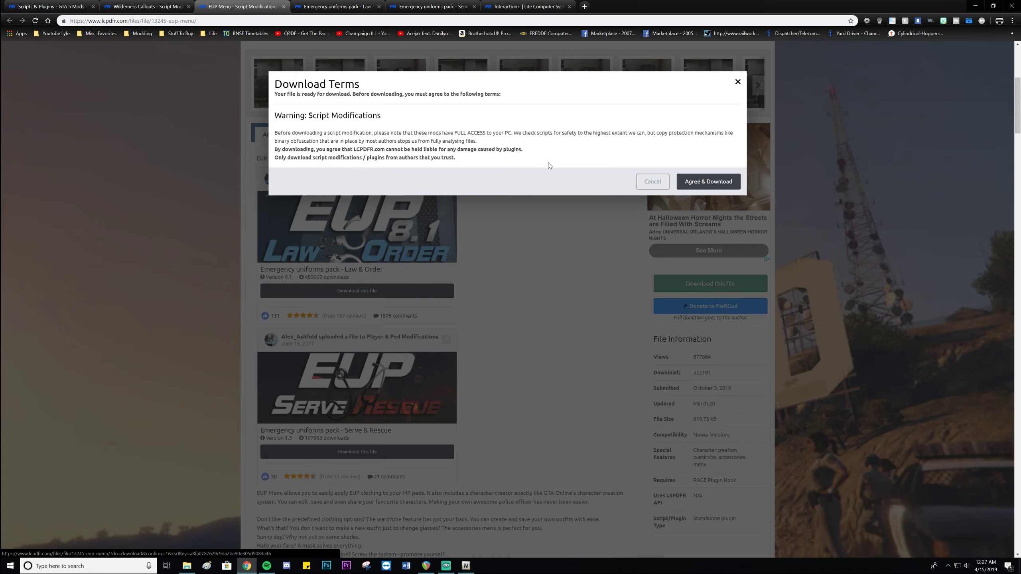
click(708, 182)
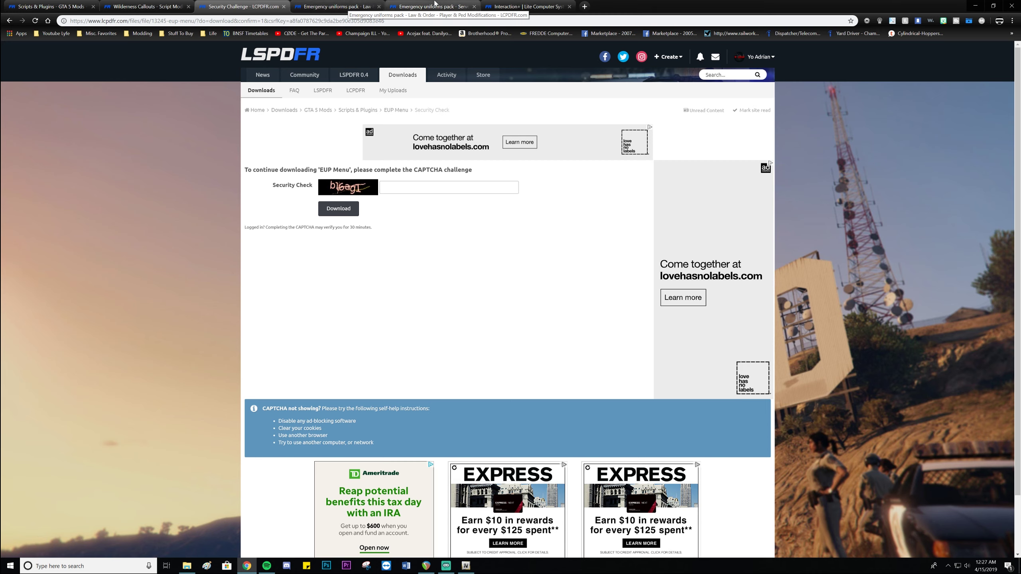
Complete the CAPTCHA security check to download the EUP Menu archive, re-entering the code for each new challenge
click(386, 190)
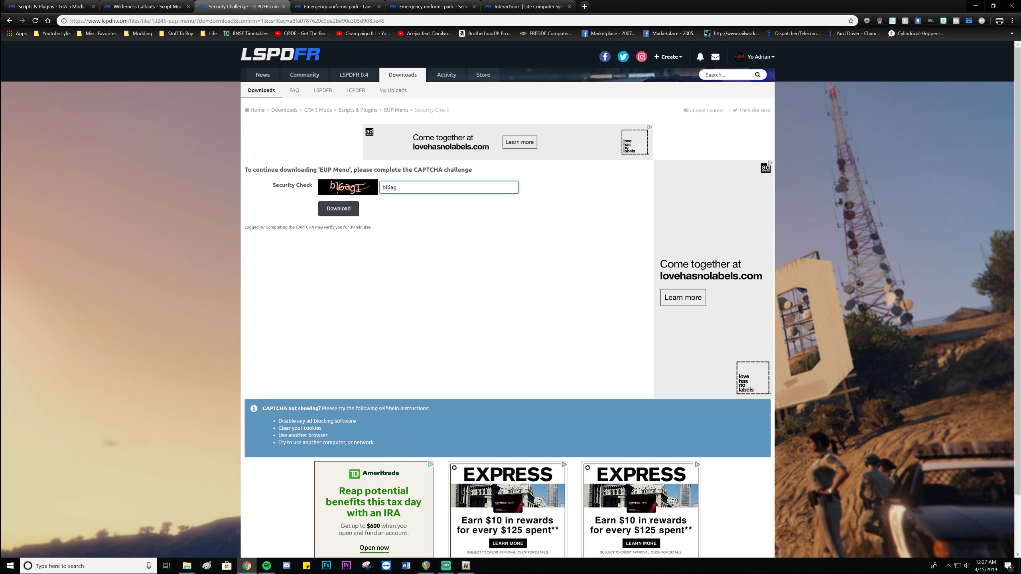
text(i)
click(342, 210)
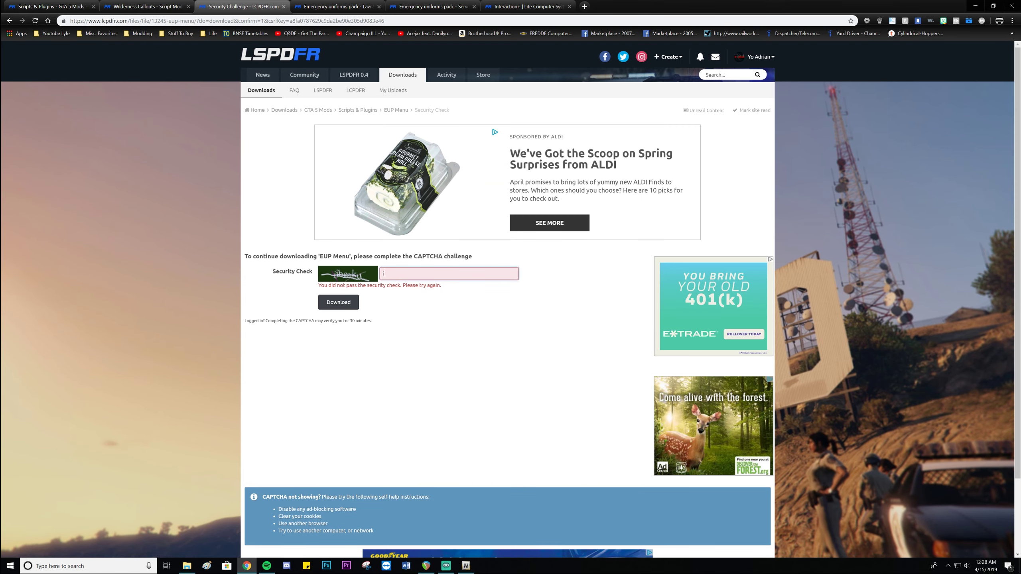
text(jh)
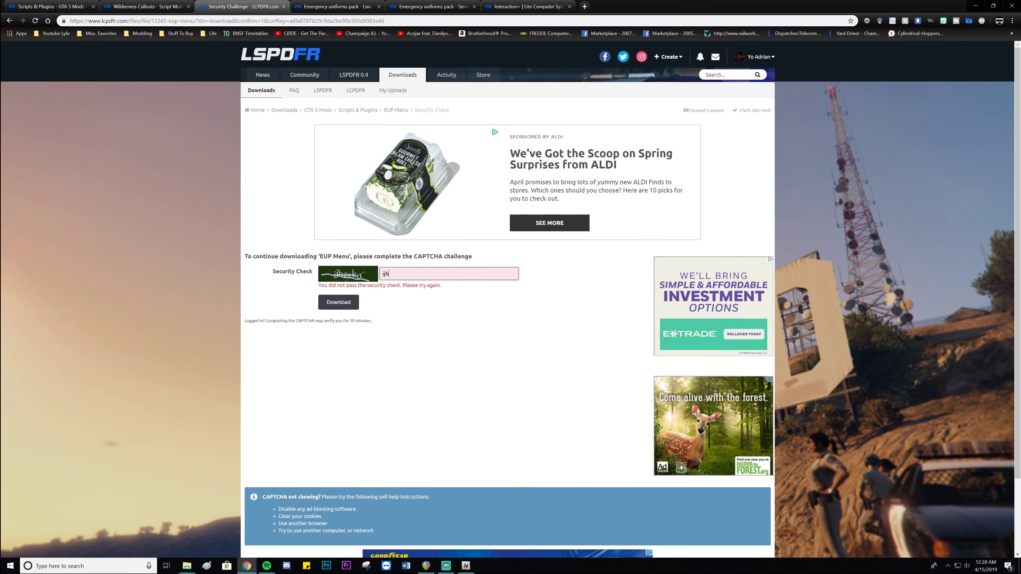
text(eaku)
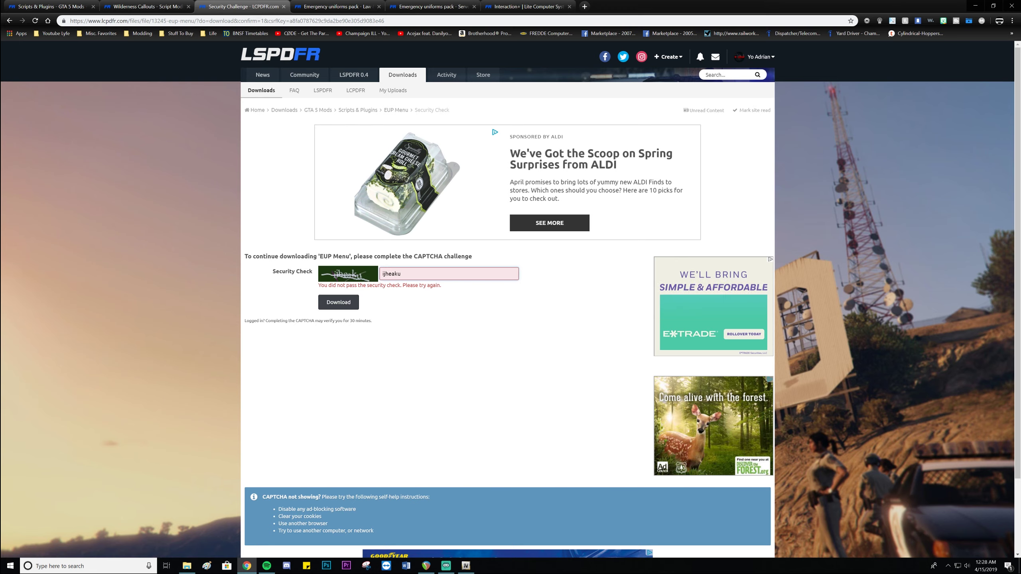
click(352, 309)
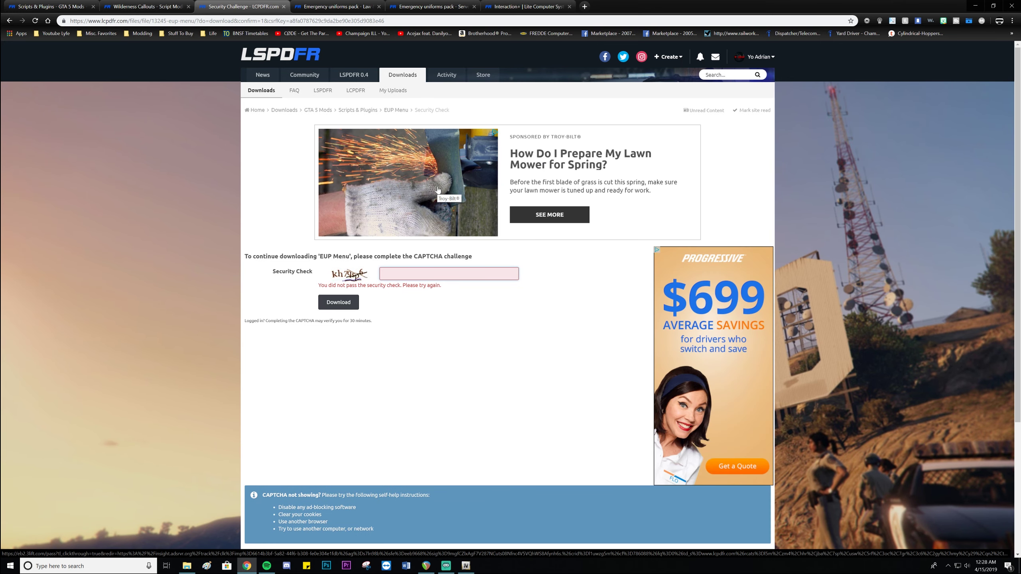
text(kh7qsp6)
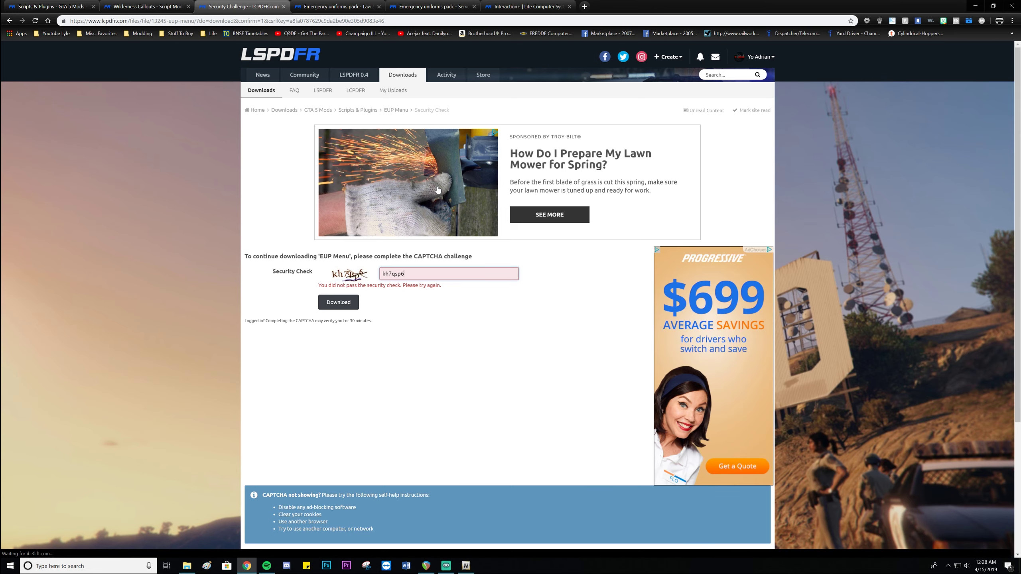
click(347, 302)
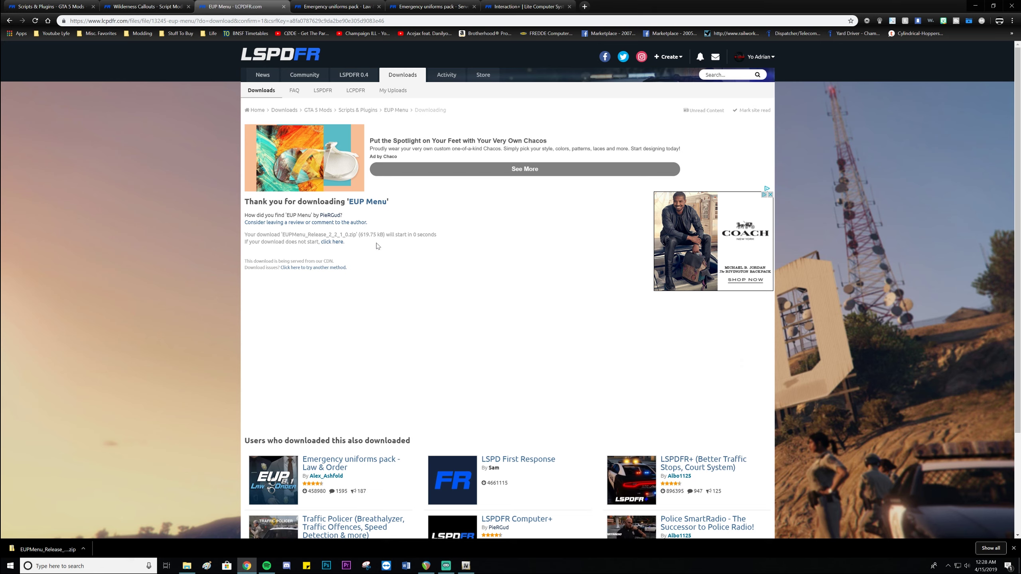
Open the downloaded EUPMenu archive, minimize Chrome, and place the archive window over OpenIV and the Grand Theft Auto V folder
drag(414, 235, 456, 247)
click(441, 253)
click(457, 247)
click(43, 548)
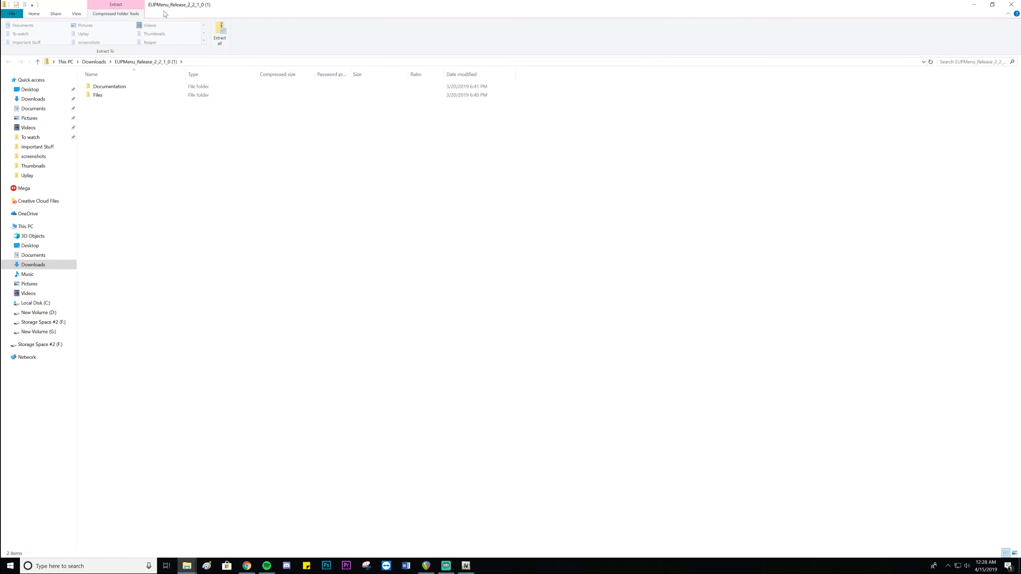
drag(167, 11, 277, 211)
click(975, 6)
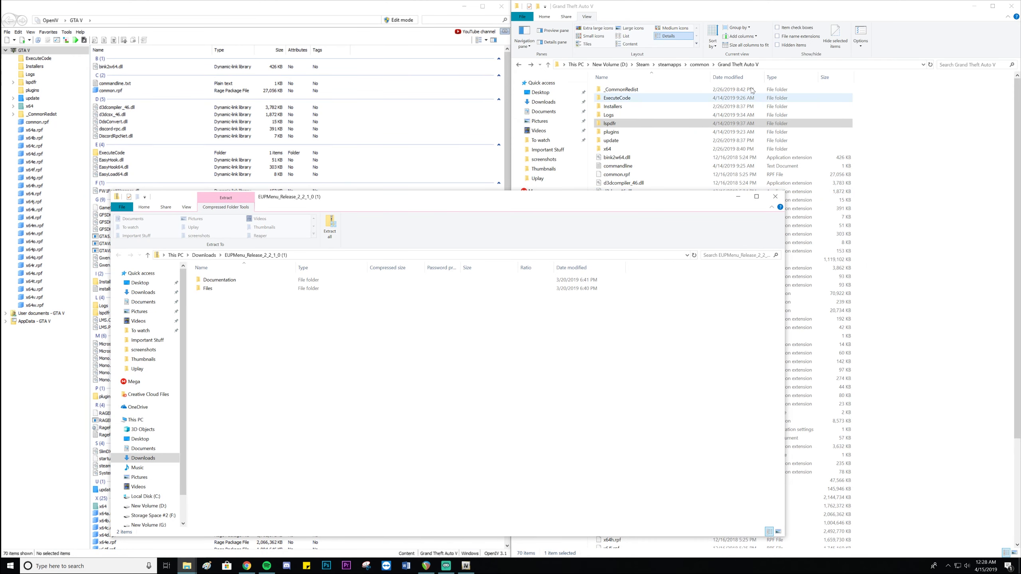
drag(371, 202, 294, 186)
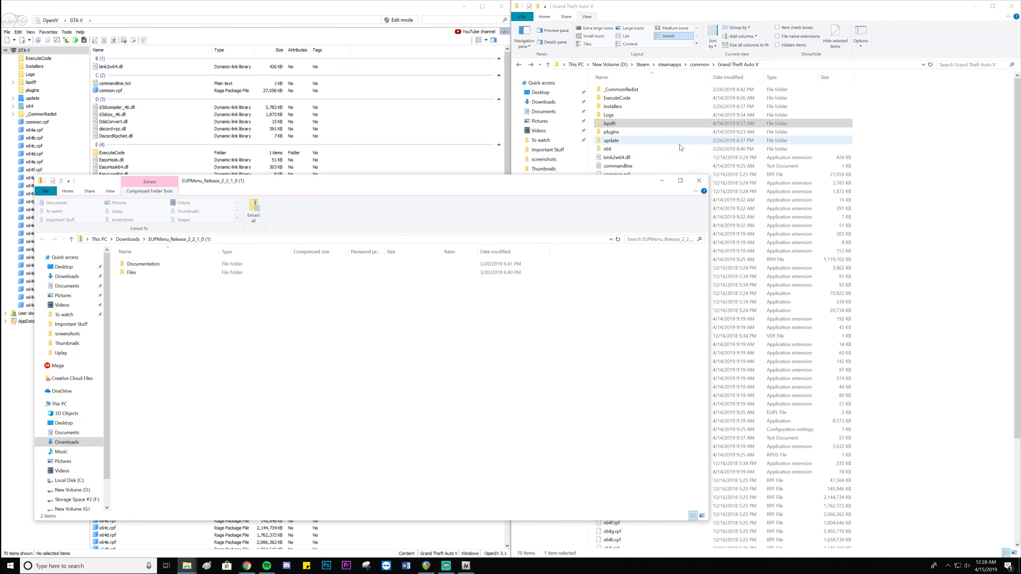
Check the archive's Documentation folder, minimize OpenIV, and extract the Documentation and Files folders to the desktop, closing the archive
click(157, 267)
double_click(158, 266)
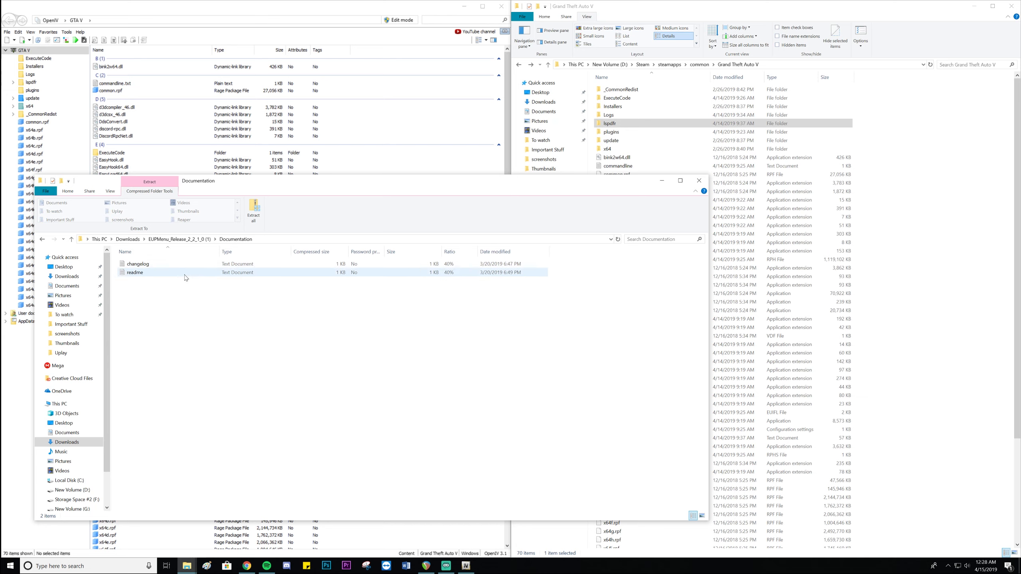
click(187, 276)
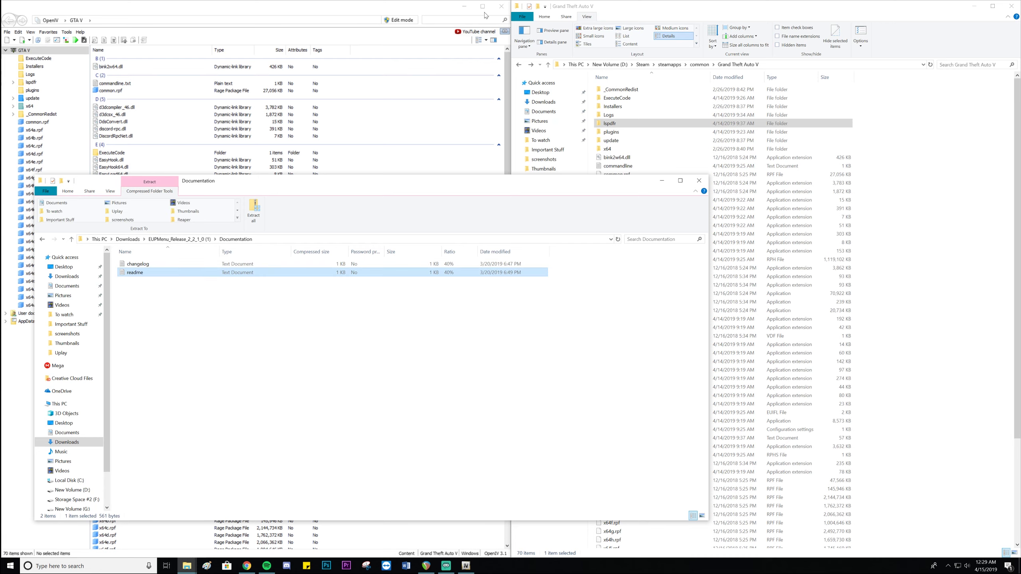
click(464, 7)
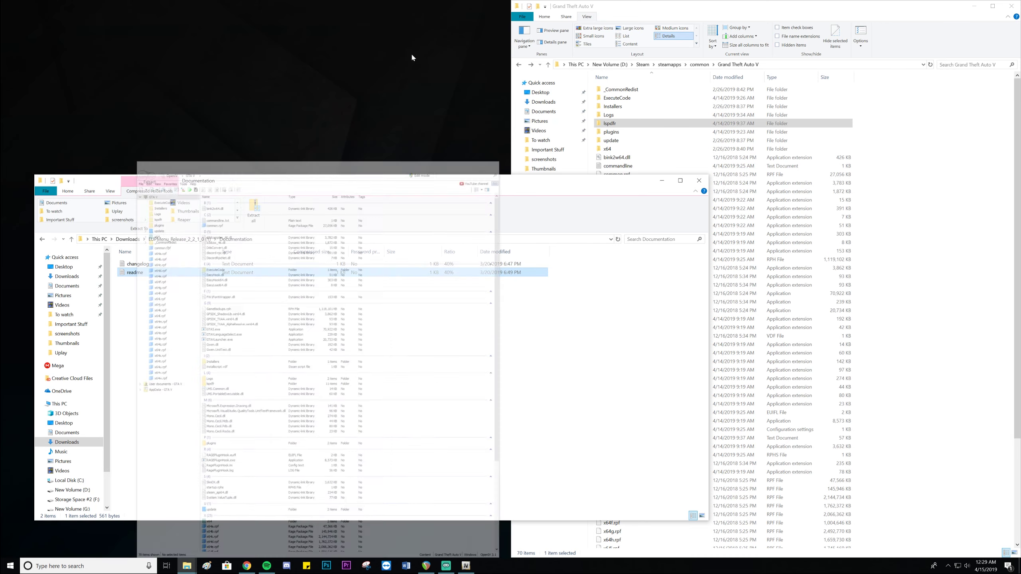
click(43, 240)
drag(146, 296, 174, 110)
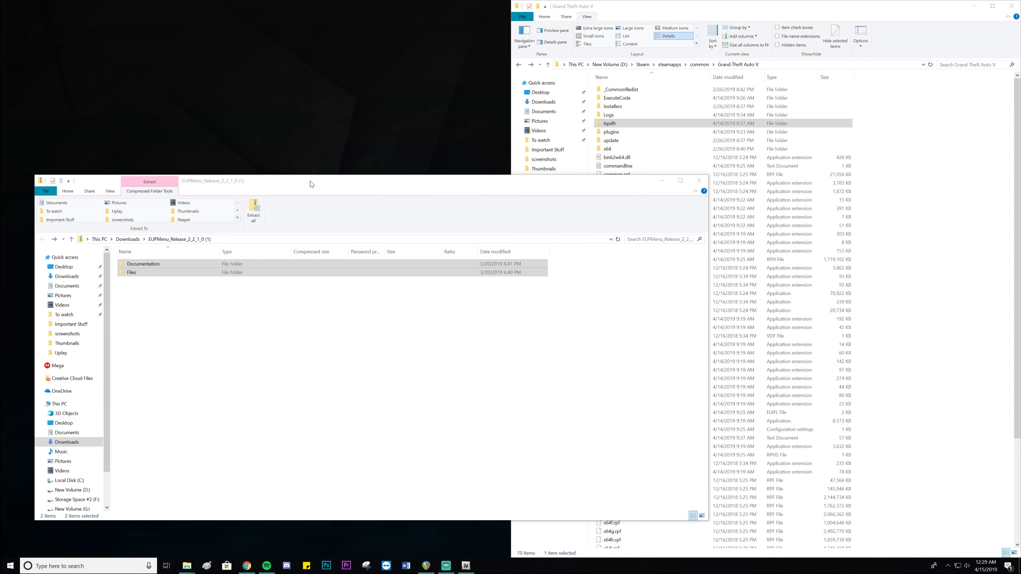
click(699, 181)
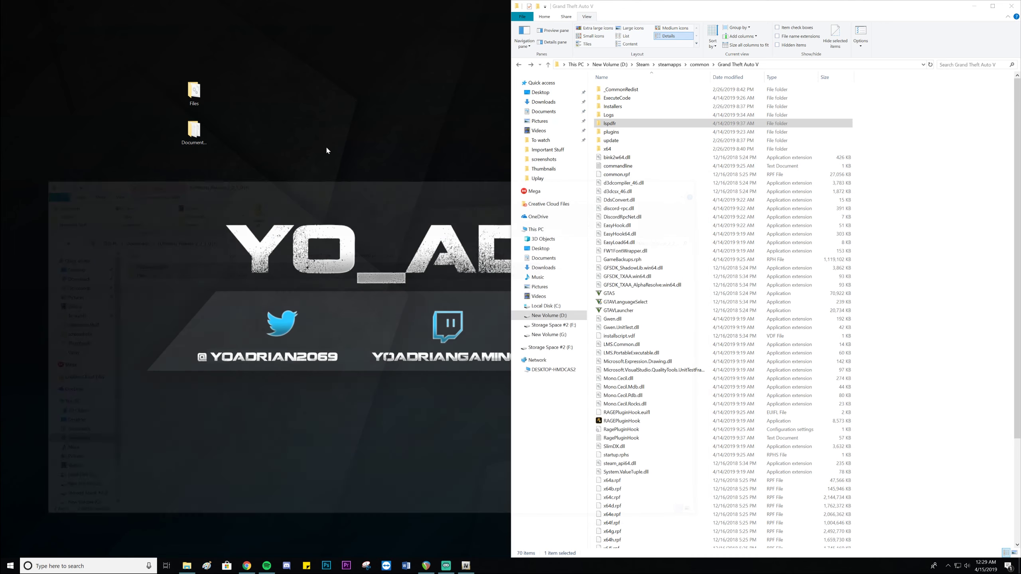
Open the readme in the extracted Documentation folder and review the EUP Menu requirements
click(261, 149)
double_click(195, 132)
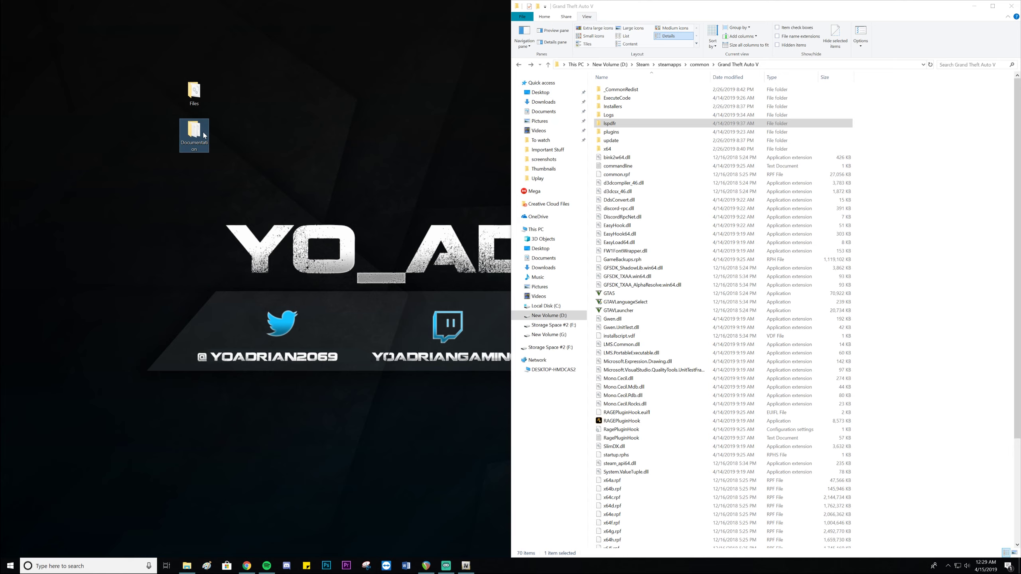
double_click(133, 273)
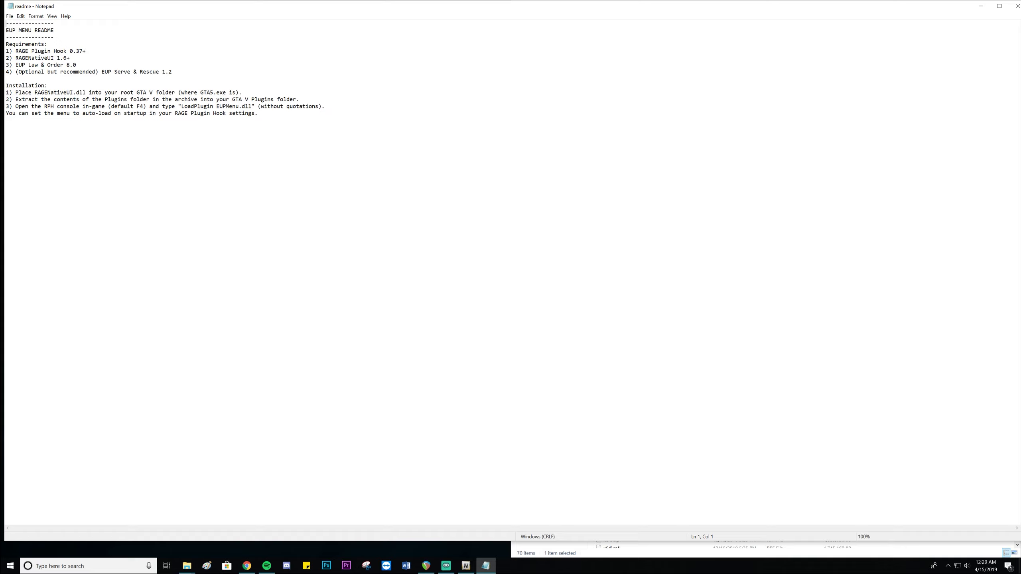
drag(15, 51, 86, 52)
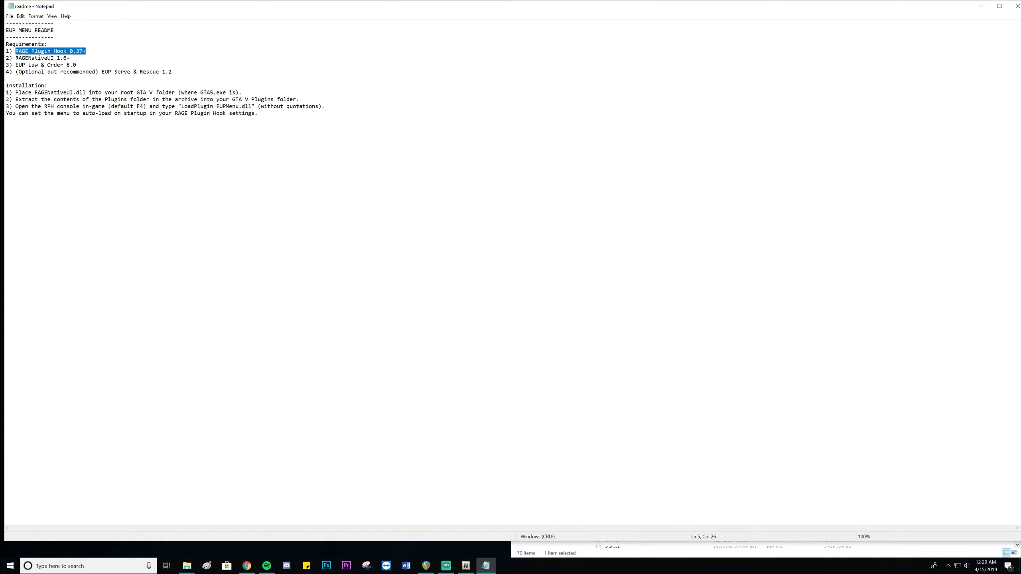
click(86, 51)
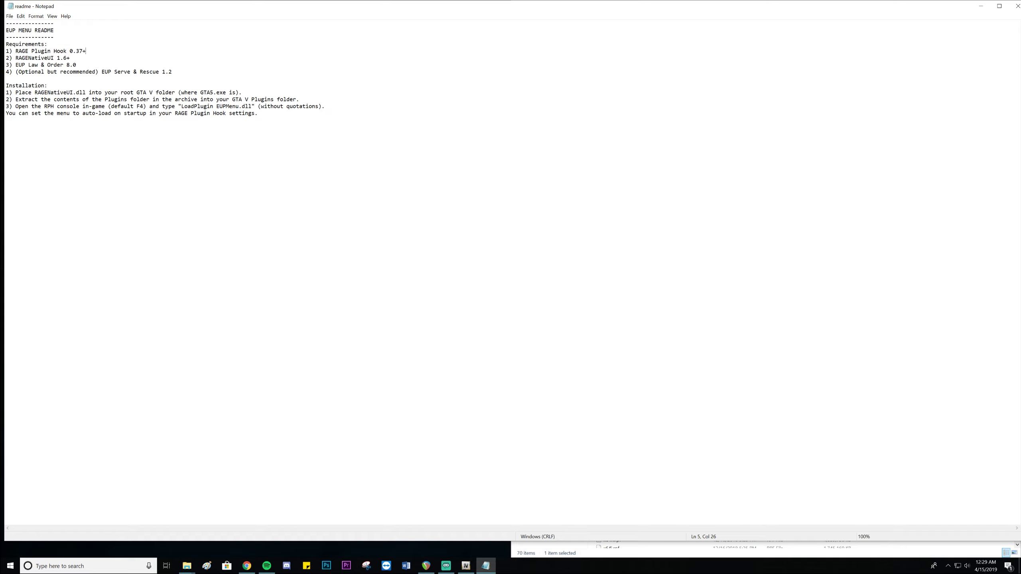
drag(15, 58, 76, 64)
click(70, 58)
click(76, 65)
drag(82, 72, 172, 71)
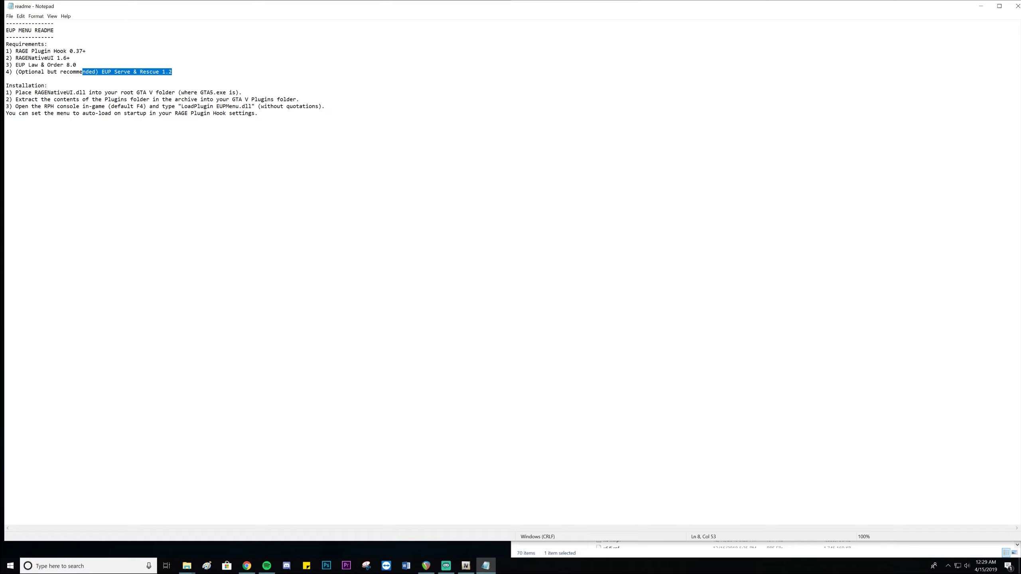
click(76, 65)
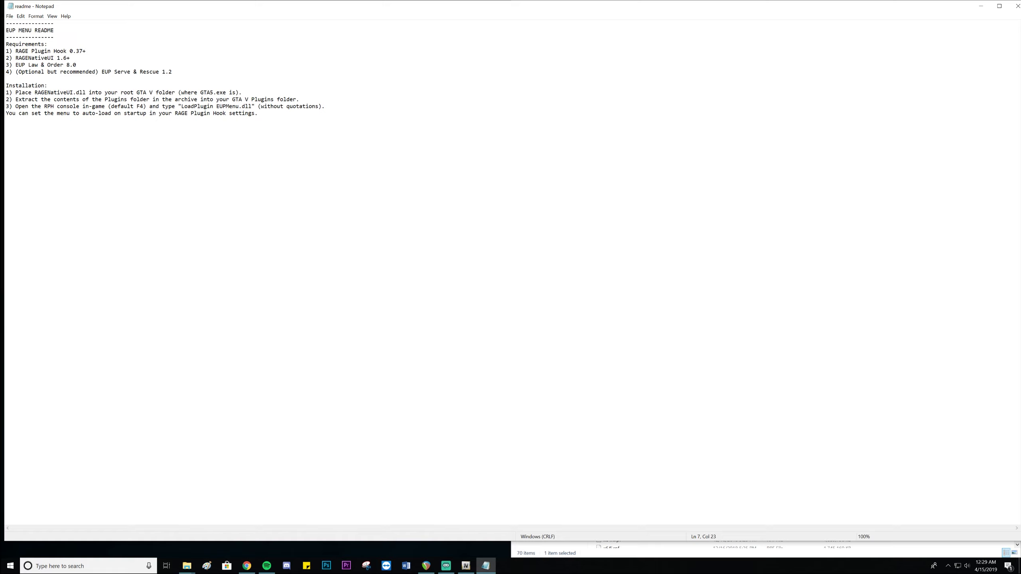
Review the readme's installation instructions and minimize the readme
drag(6, 92, 257, 113)
click(258, 113)
drag(955, 5, 691, 182)
click(691, 182)
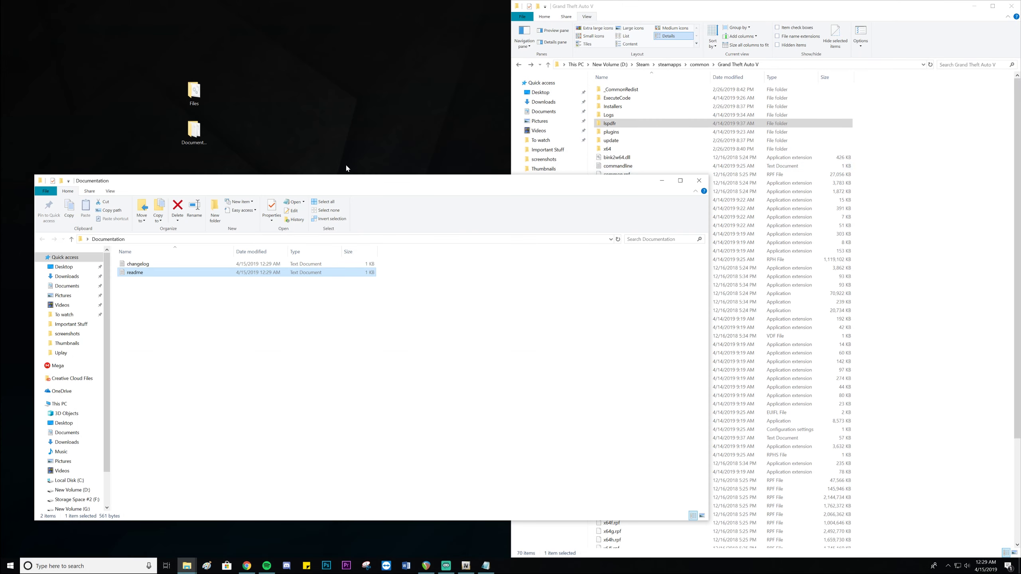
Open the extracted Files folder with the readme kept in view, and copy RAGENativeUI.dll into the Grand Theft Auto V folder
double_click(194, 92)
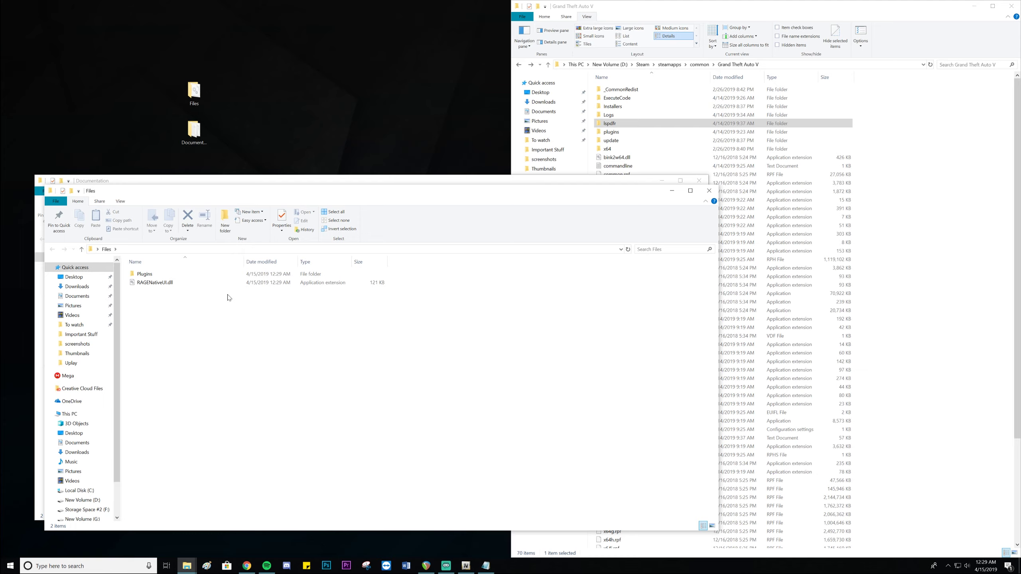
click(169, 283)
click(486, 566)
drag(211, 181, 632, 267)
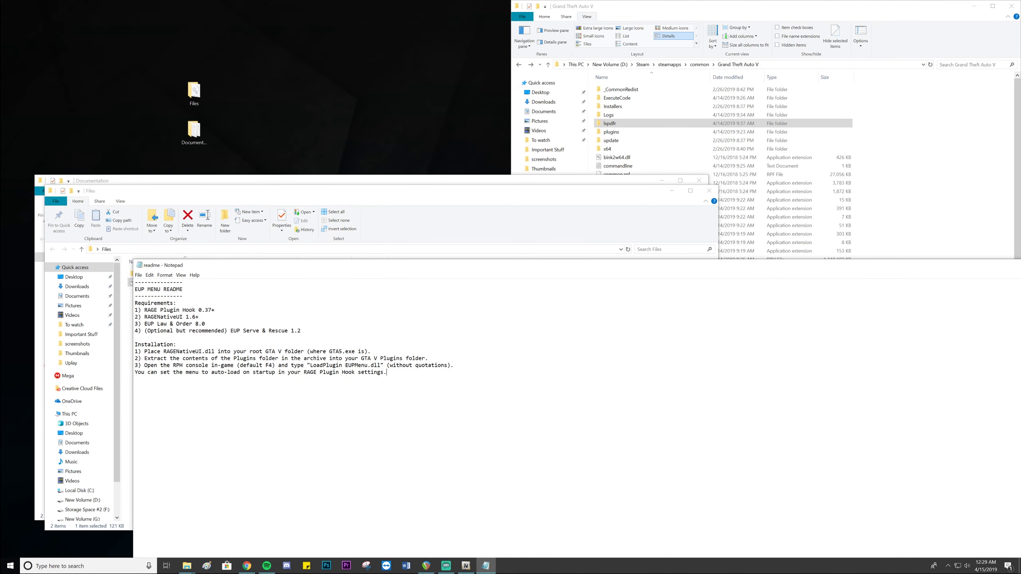
drag(826, 271, 713, 396)
drag(193, 285, 923, 304)
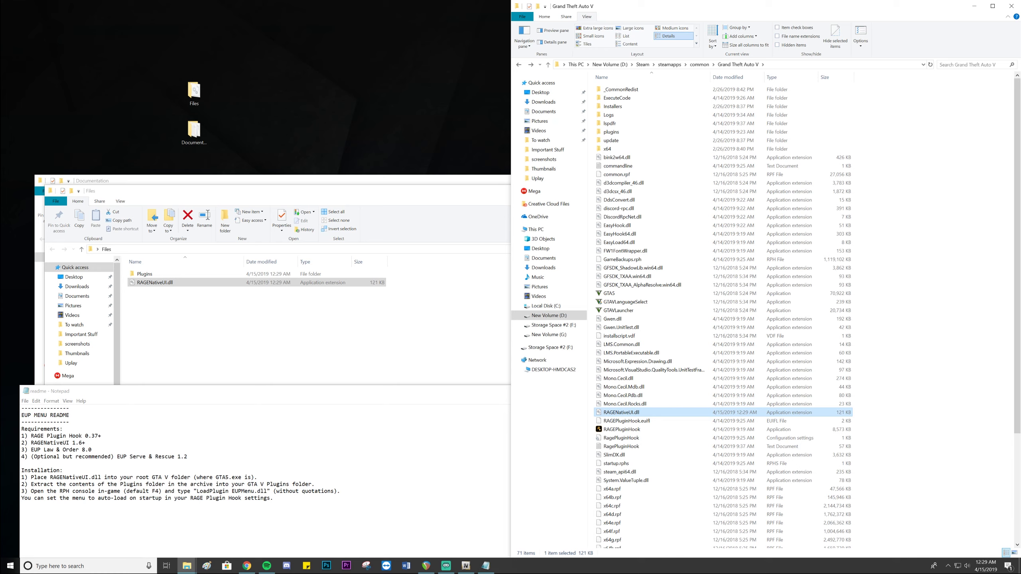
Copy EUPMenu.dll from the extracted Plugins folder into the game's plugins folder and return both windows to their parent folders
click(149, 277)
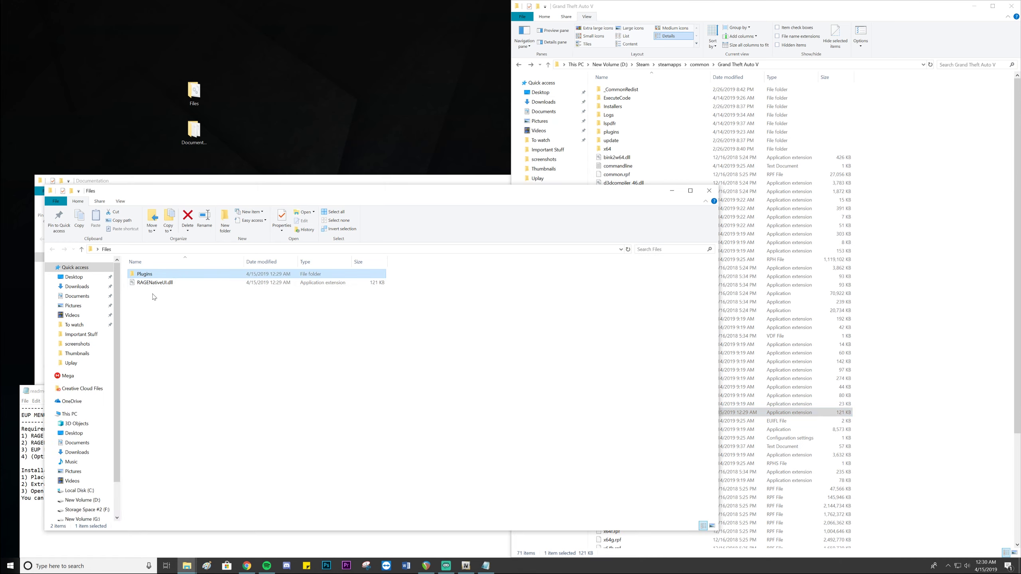
double_click(193, 274)
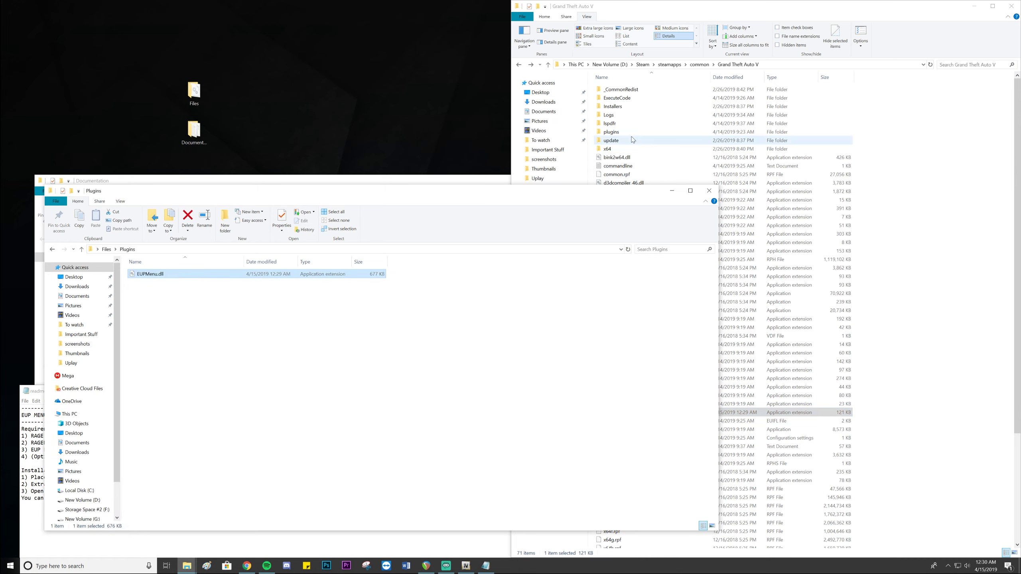
double_click(612, 134)
drag(196, 276, 675, 291)
click(519, 64)
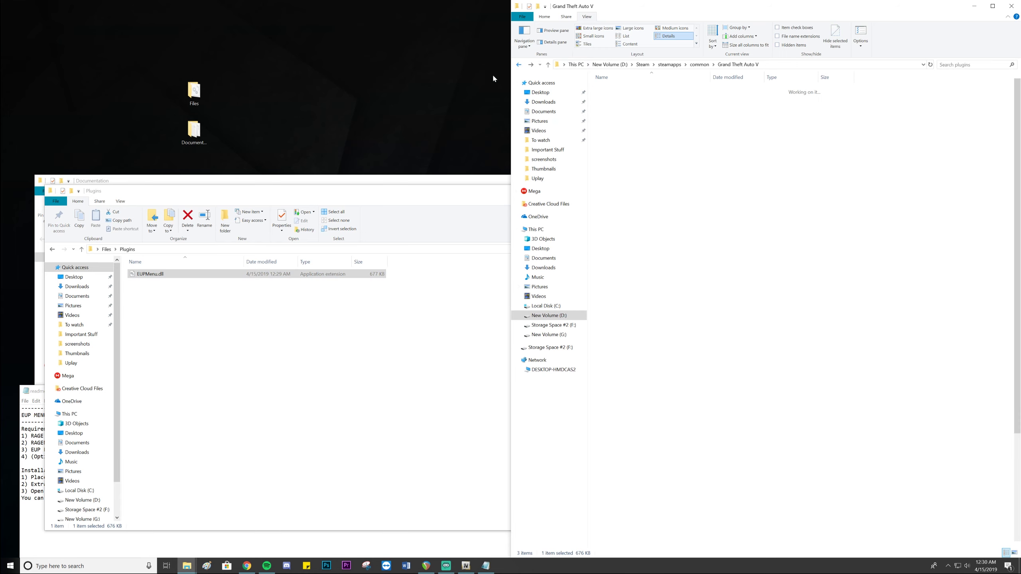
click(302, 351)
click(52, 249)
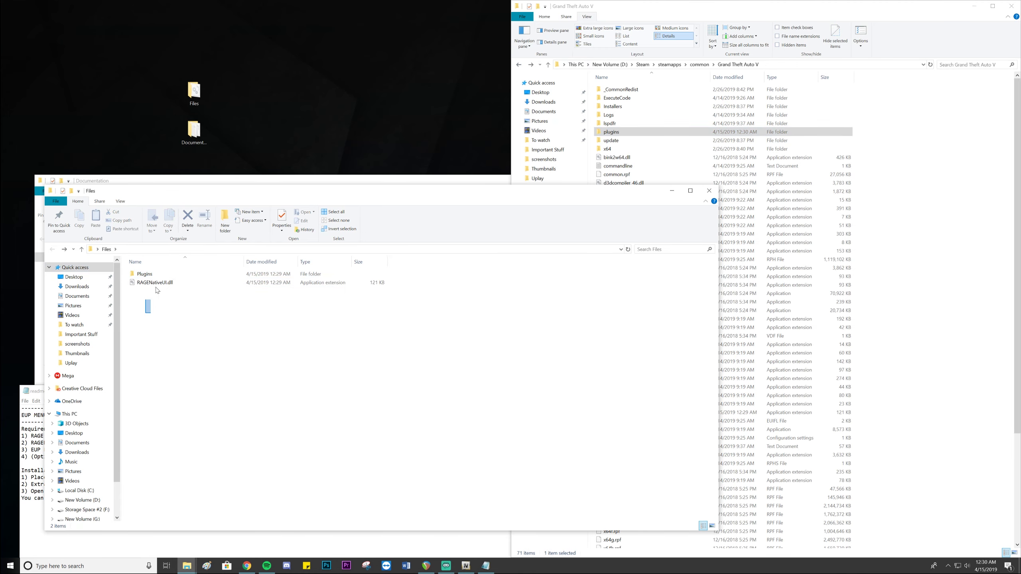
Copy the extracted Plugins folder and RAGENativeUI.dll into the Grand Theft Auto V folder, replacing existing files, and close the Files window
drag(147, 312, 166, 269)
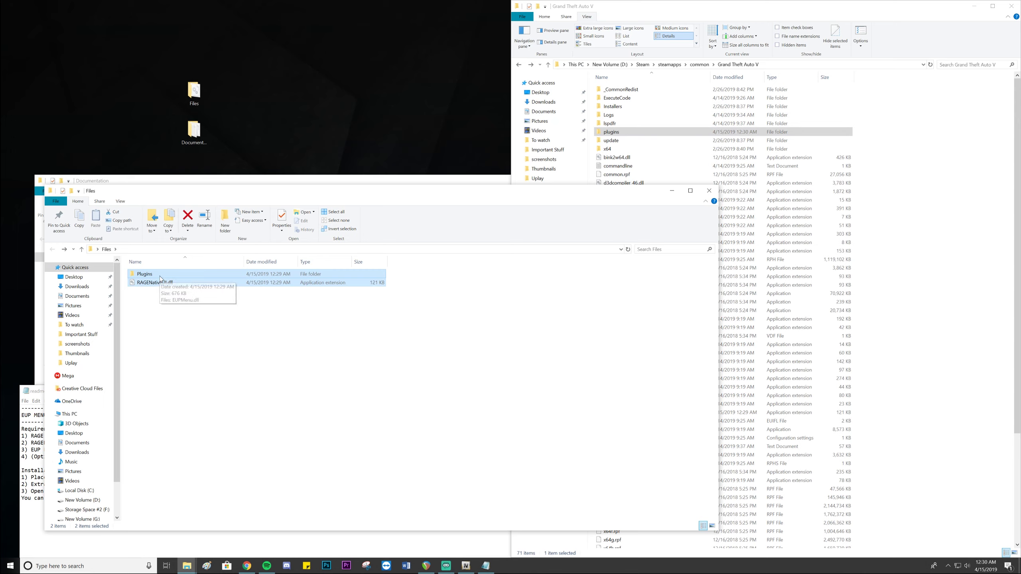
drag(160, 278, 441, 358)
click(280, 340)
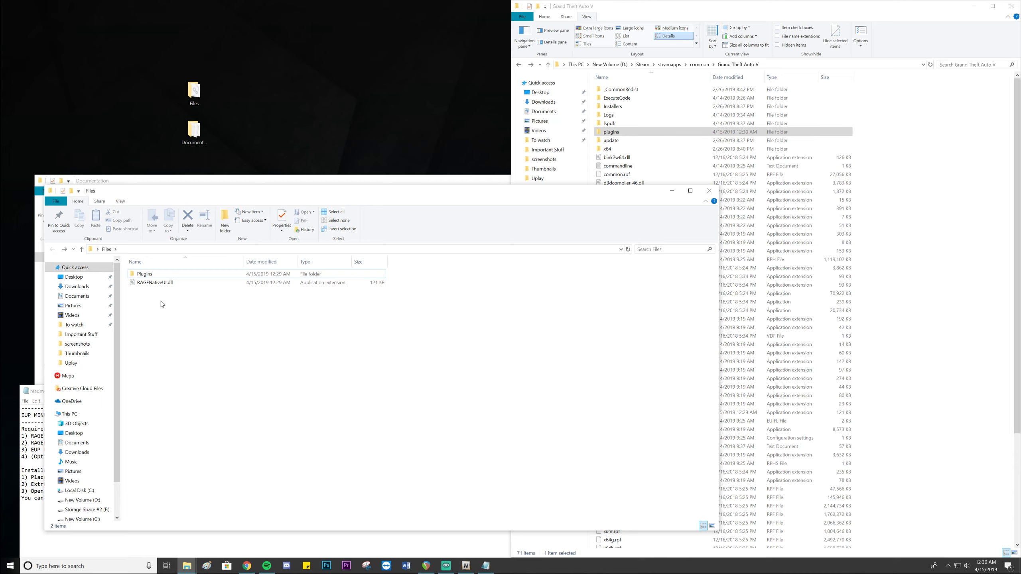
drag(162, 305, 914, 306)
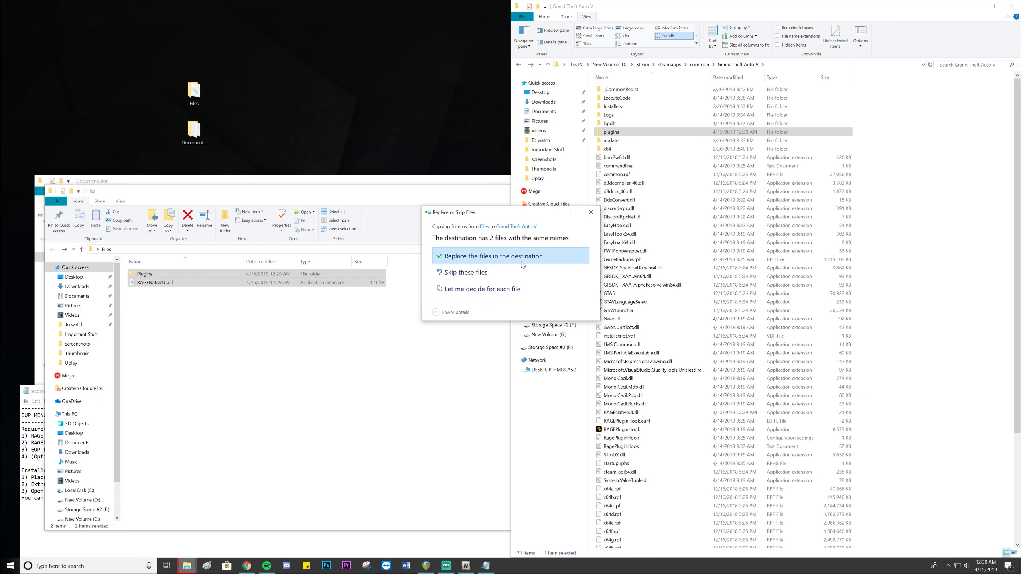
click(523, 261)
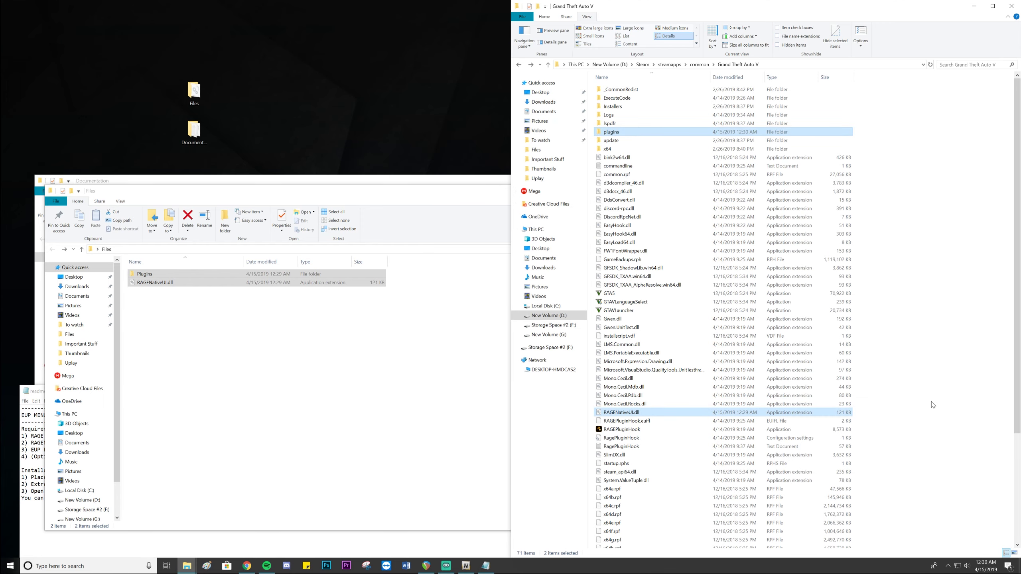
click(292, 190)
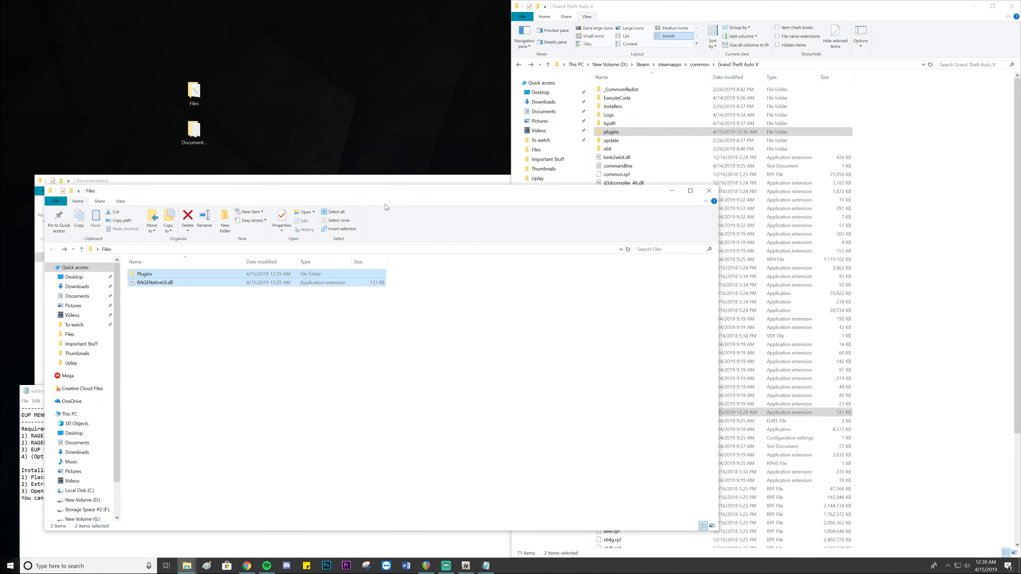
click(711, 192)
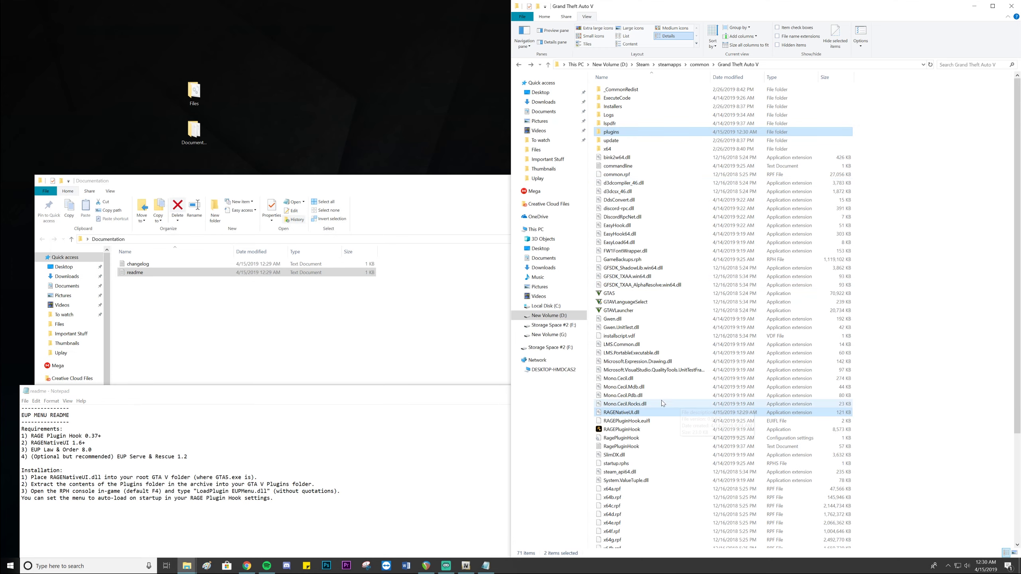
click(913, 364)
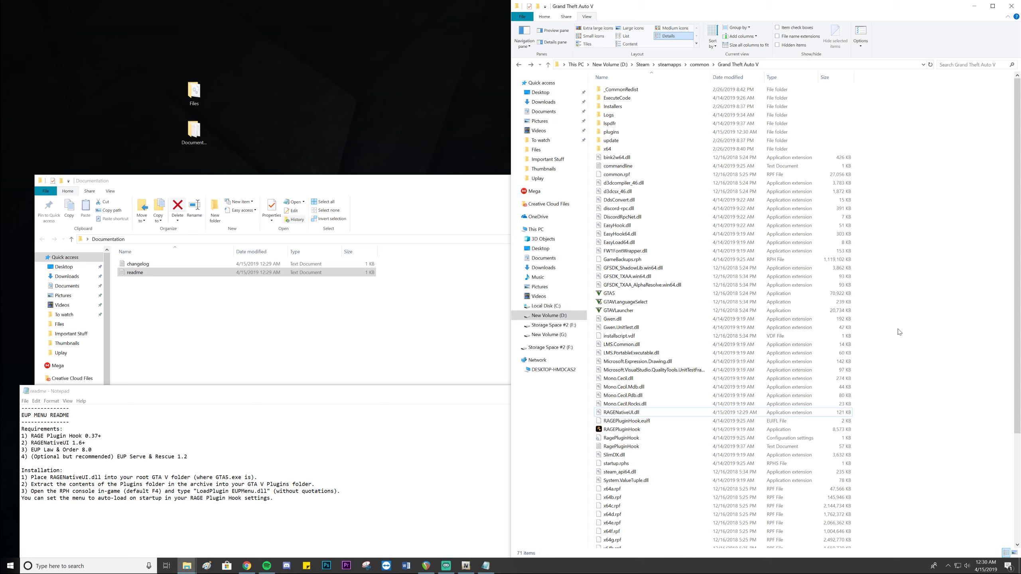
Check the game's plugins folder, close the Documentation and readme windows, and return to the Grand Theft Auto V folder
double_click(647, 133)
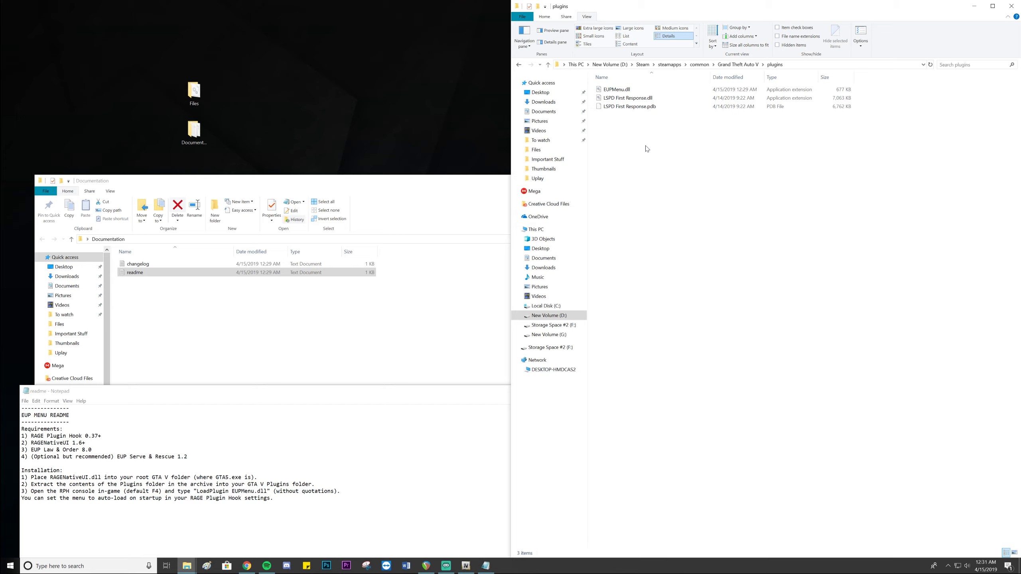
drag(262, 184, 268, 186)
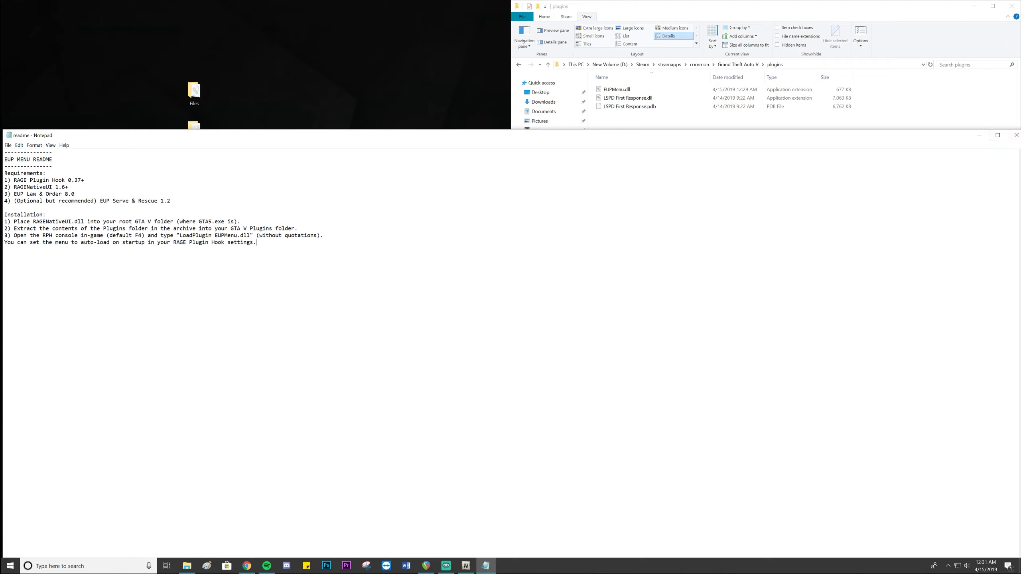
click(1017, 136)
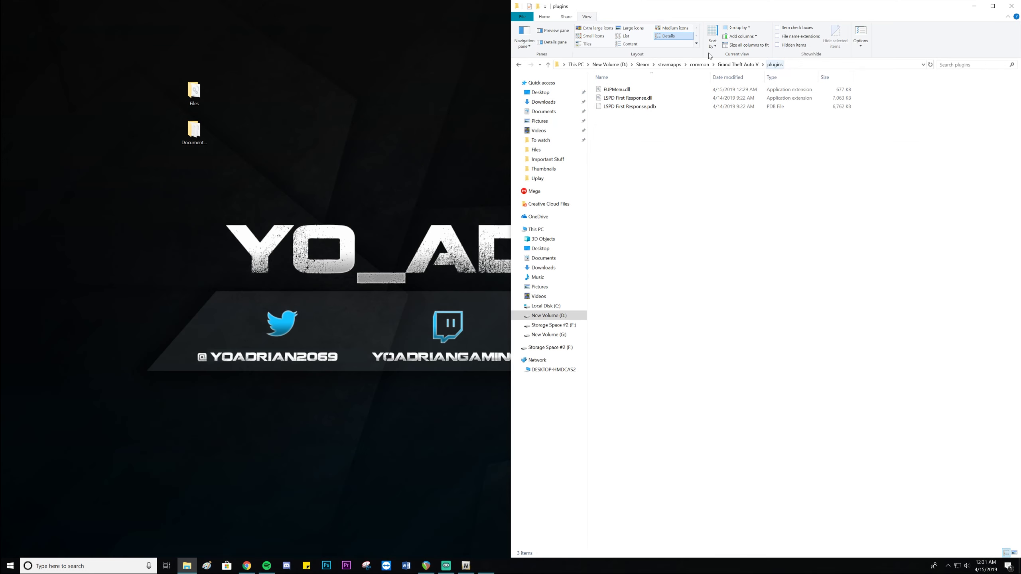
click(738, 64)
click(890, 189)
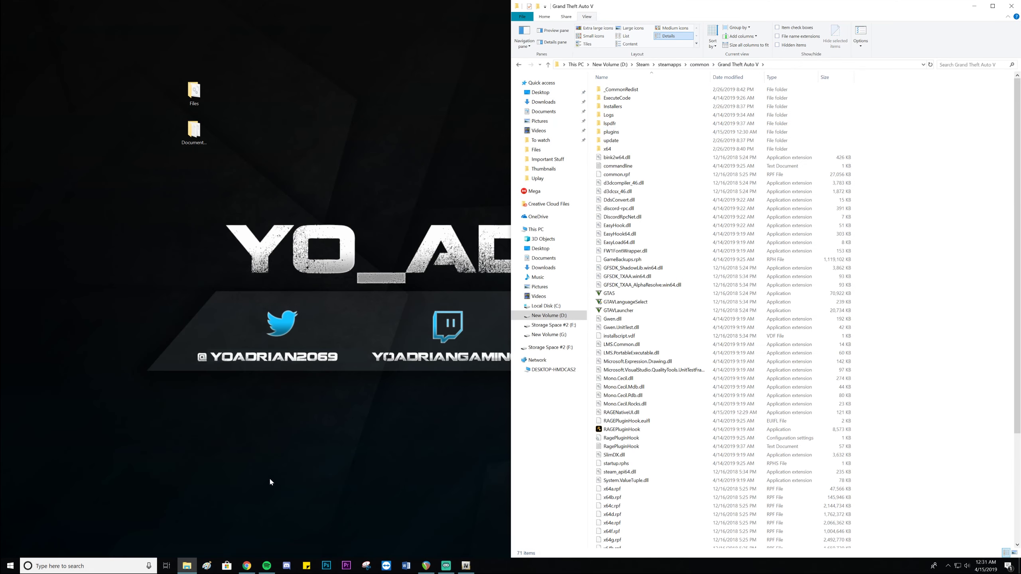
Switch to Chrome, close the EUP Menu page, download Emergency uniforms pack - Law & Order 8.1, and close its page
click(247, 566)
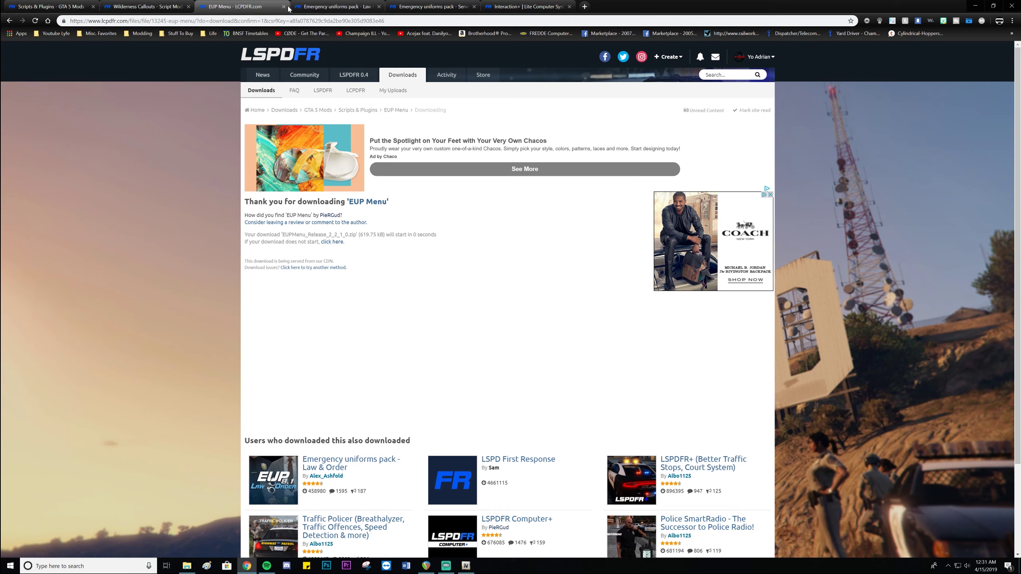
key(alt+Left)
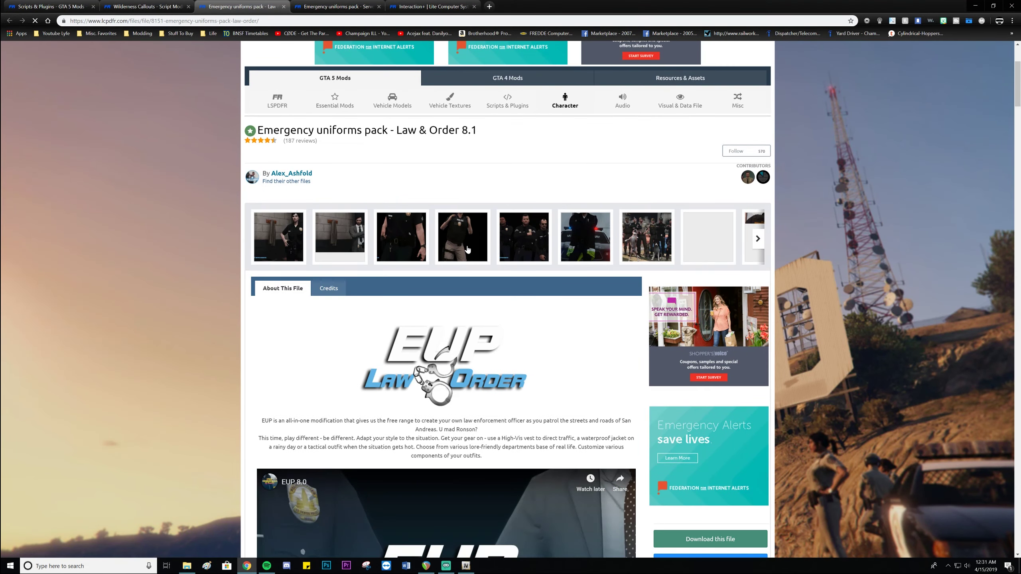
scroll(662, 476, down, 3)
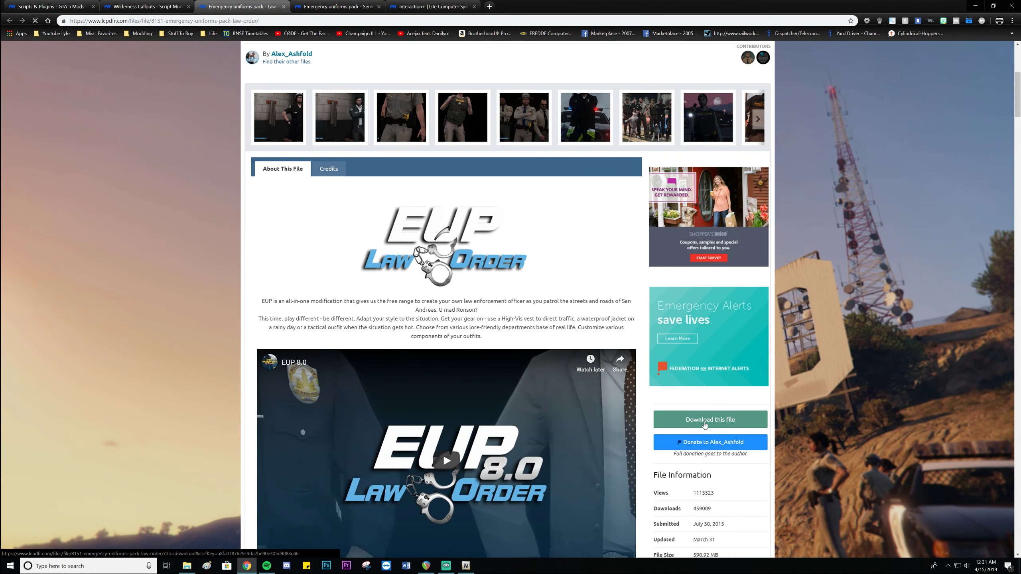
click(704, 424)
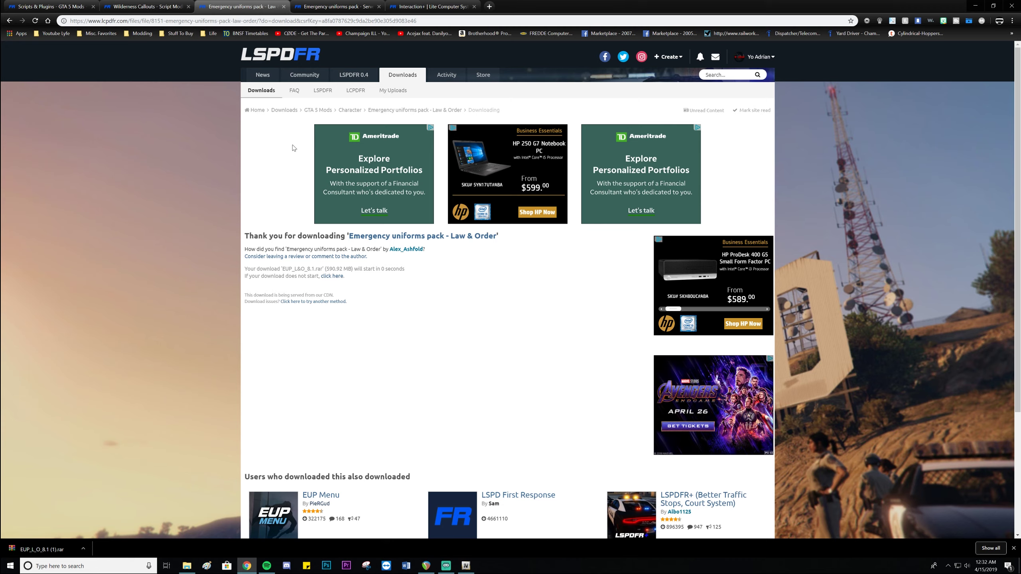
click(284, 6)
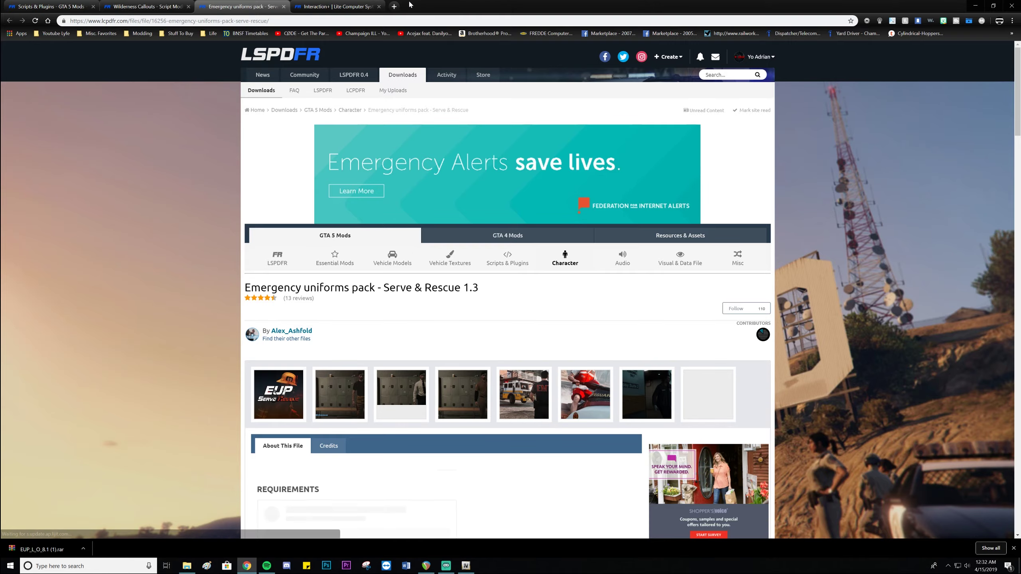
Open the downloaded EUP_L_O_8.1 archive in WinRAR, minimize the browser and dismiss the WinRAR notice
key(super+Down)
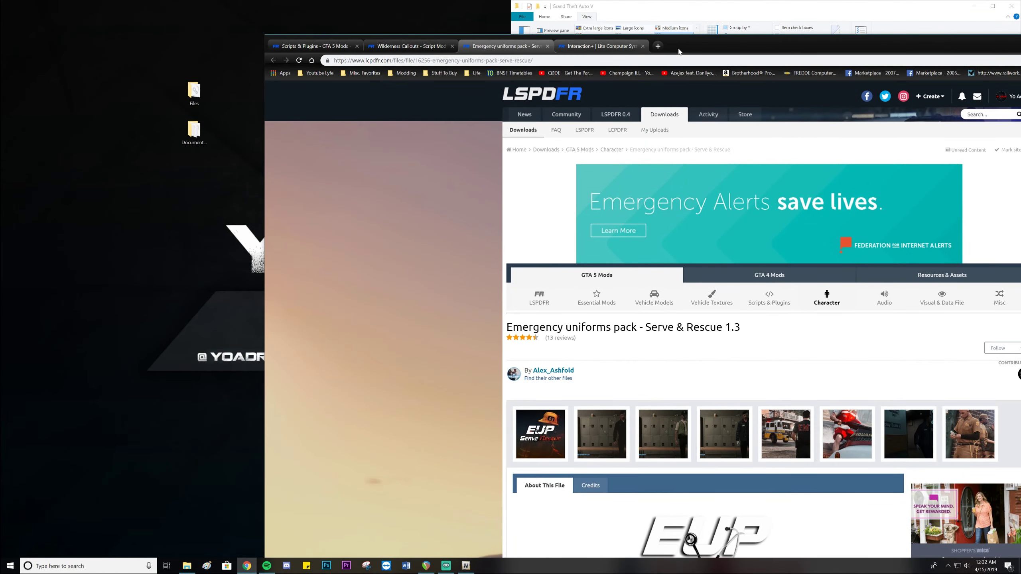
key(super+Up)
click(56, 548)
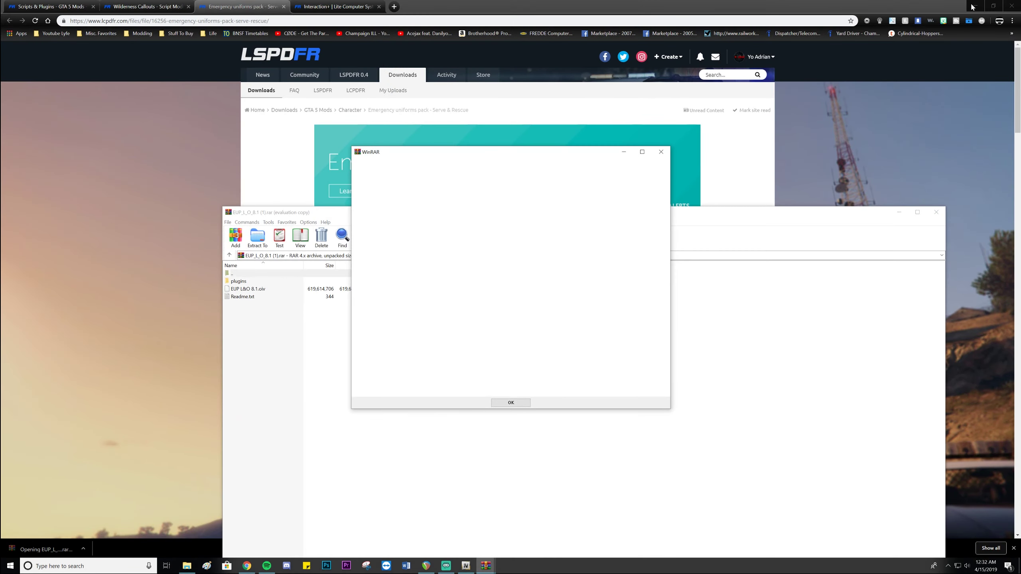
click(976, 5)
click(663, 156)
Extract the plugins folder, EUP L&O 8.1.oiv and Readme.txt from the archive to the desktop and close the archive
drag(272, 338, 253, 280)
click(261, 314)
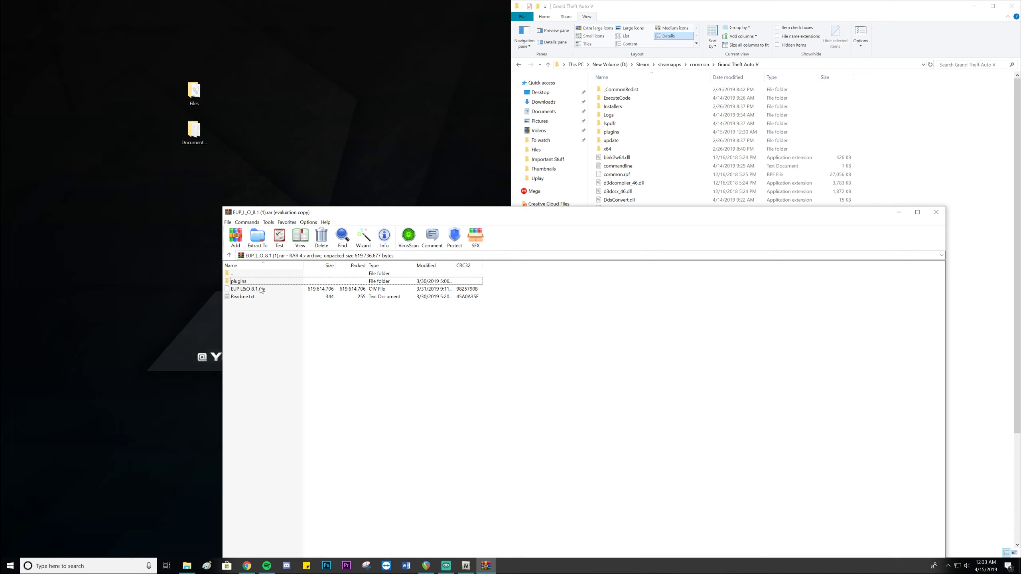
double_click(259, 283)
double_click(260, 274)
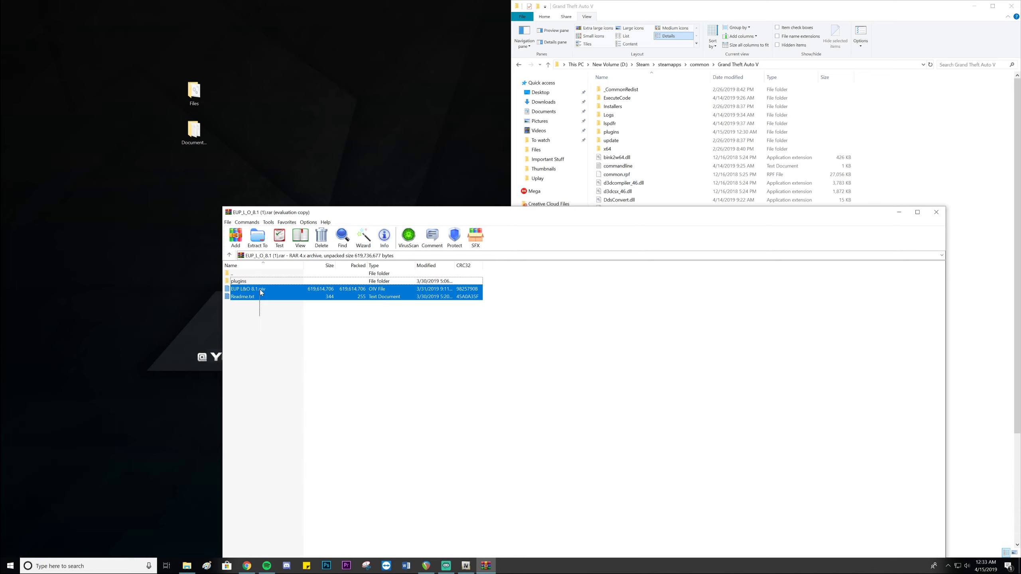
shift+click(263, 295)
drag(313, 161, 311, 147)
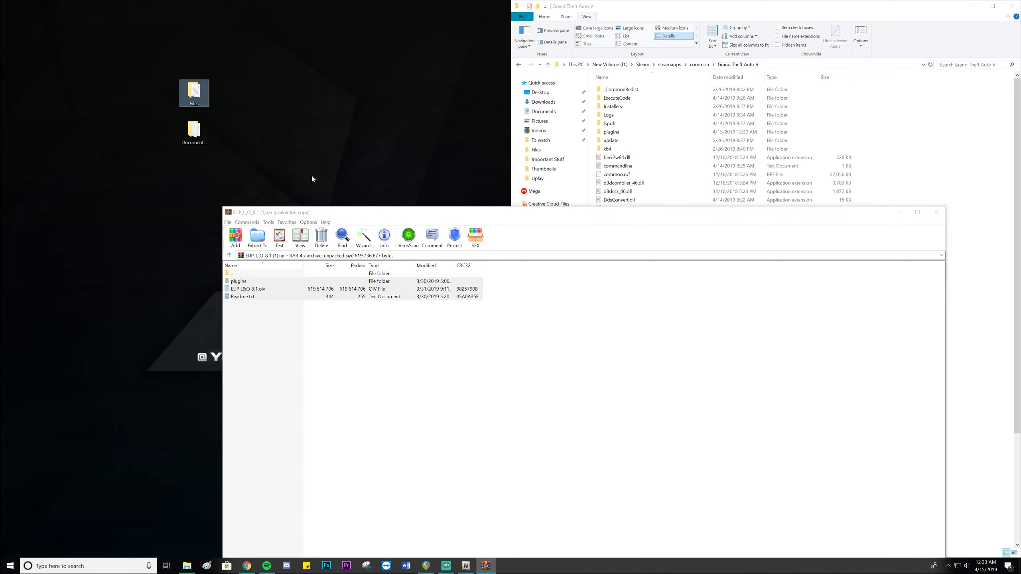
click(936, 212)
Open the extracted Readme, review the Law & Order pack's installation instructions, and minimize it
double_click(313, 207)
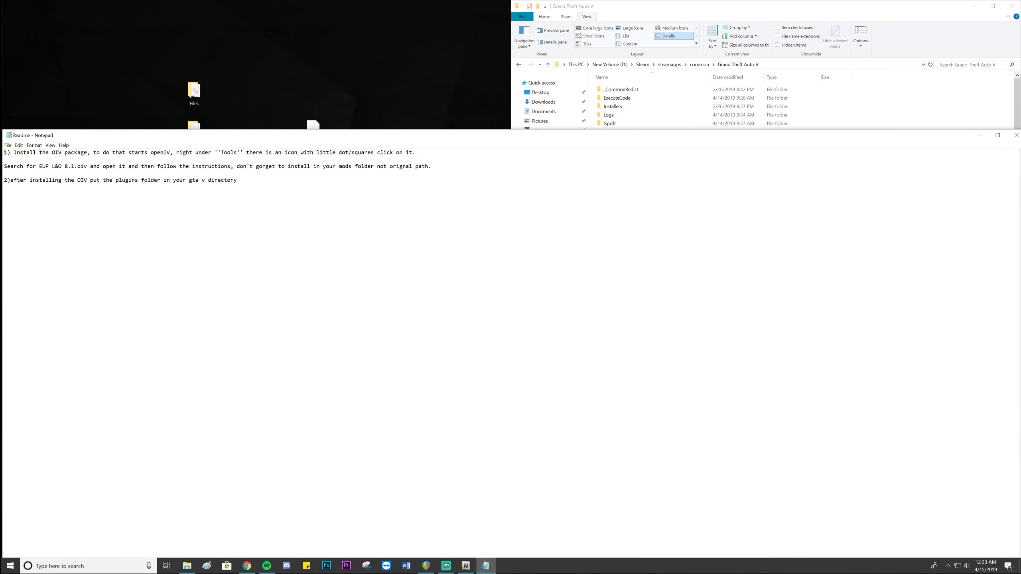
drag(4, 152, 415, 153)
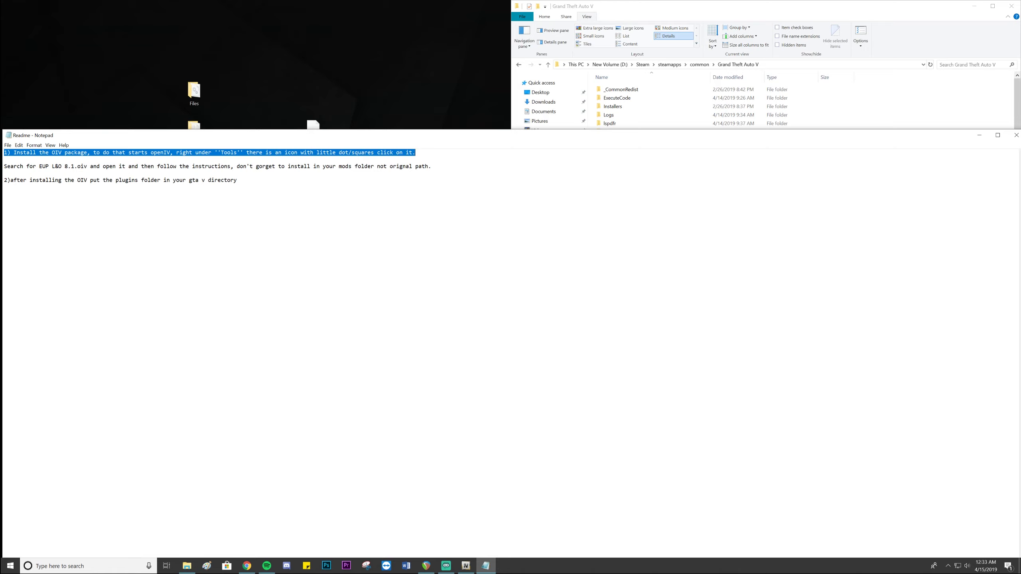
drag(26, 166, 238, 180)
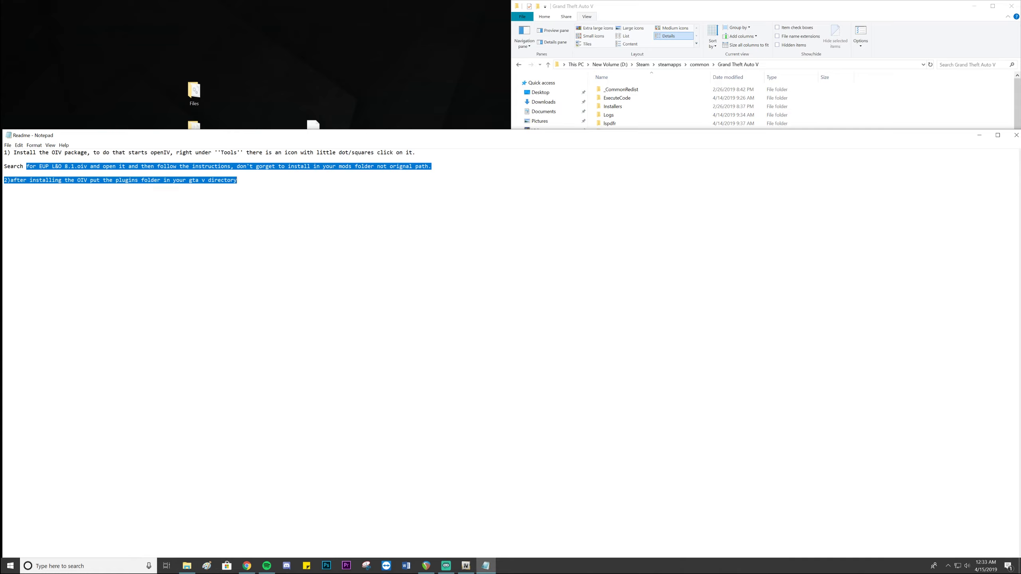
click(238, 180)
drag(23, 180, 237, 180)
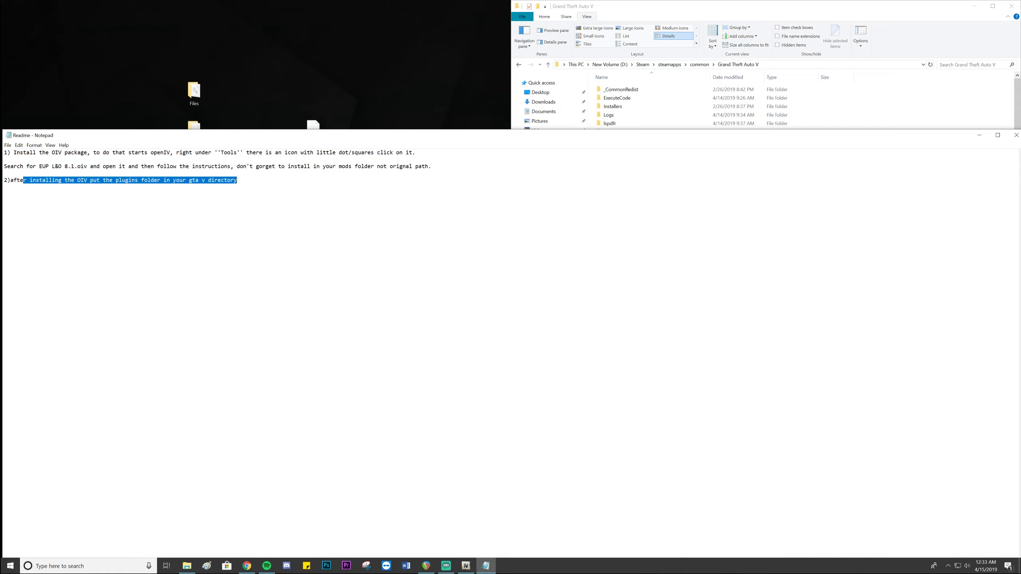
click(238, 180)
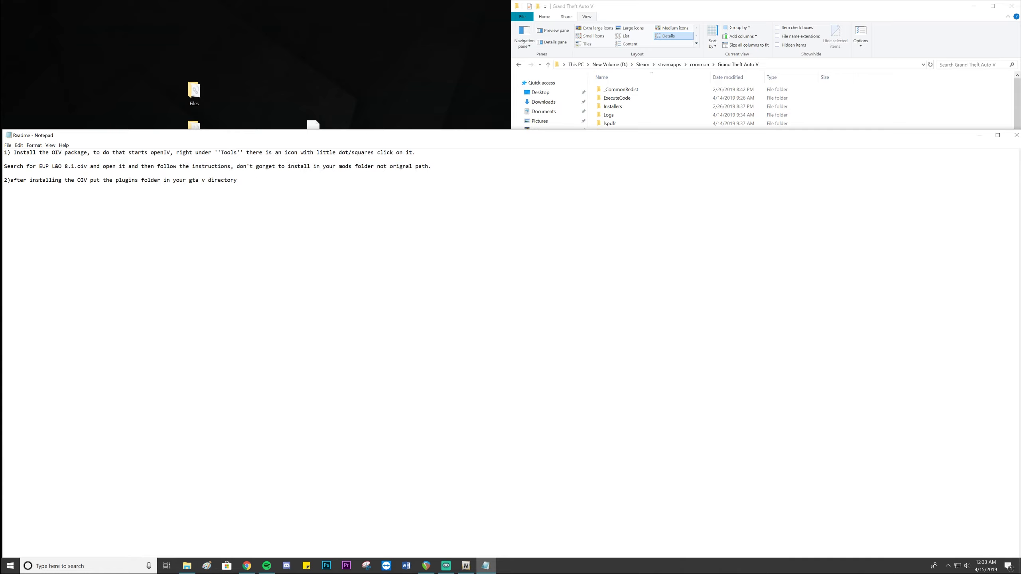
click(979, 135)
Switch to OpenIV and enable edit mode for GTA V
click(466, 566)
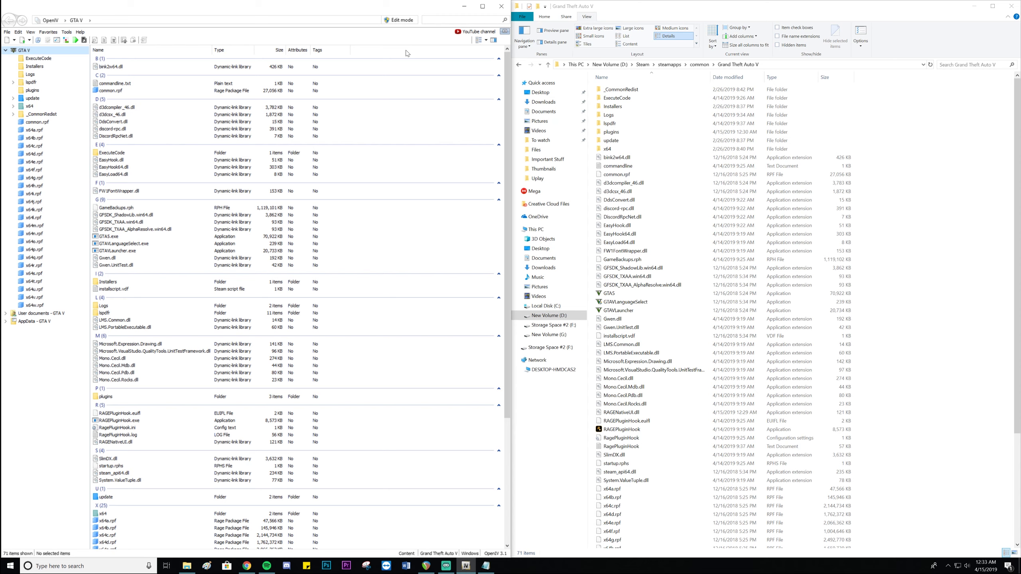
click(404, 21)
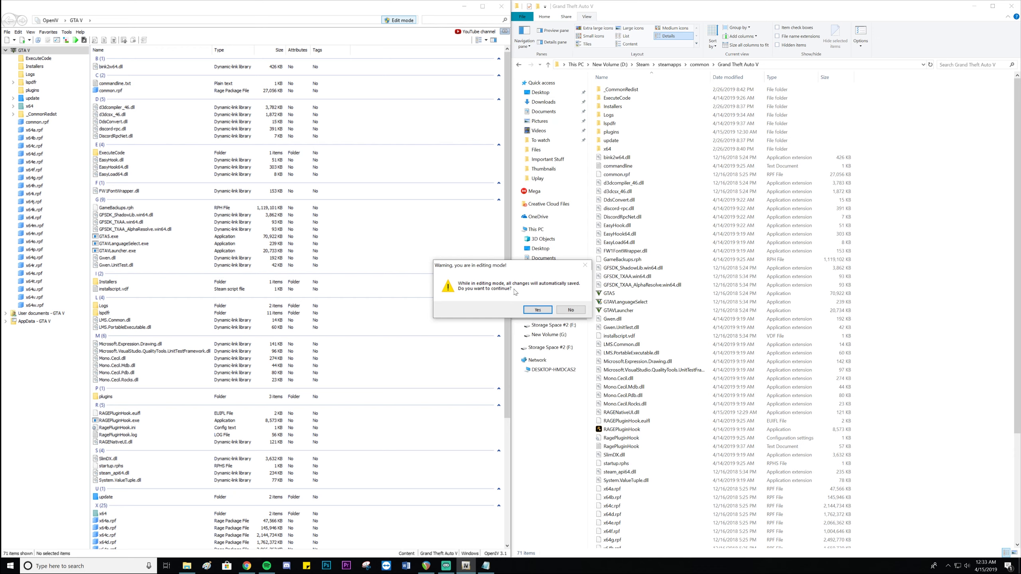
click(539, 309)
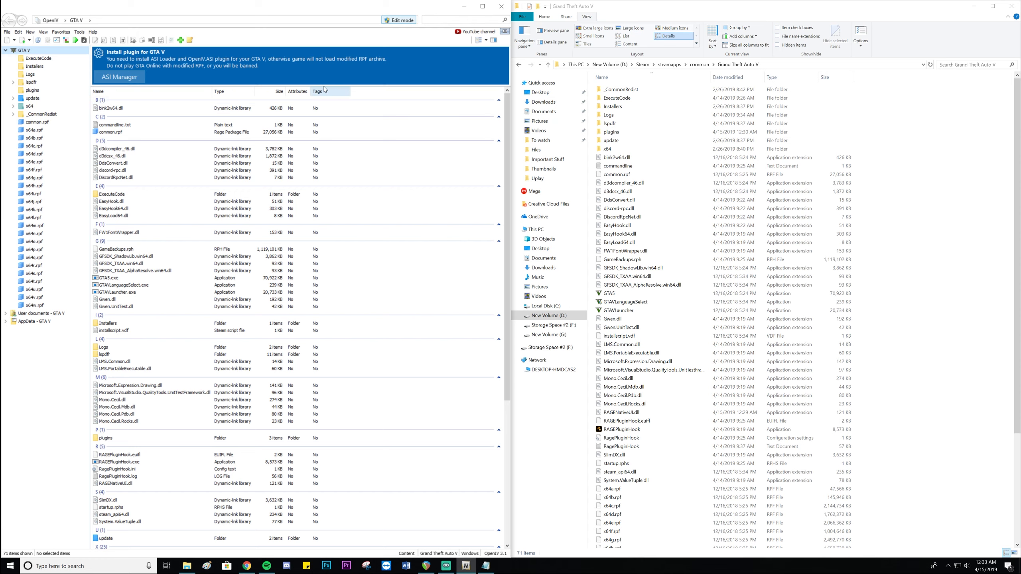
Install ASI Loader, OpenIV.ASI and openCamera through ASI Manager, and create a "mods" folder with edit mode allowed only for archives inside it
click(126, 78)
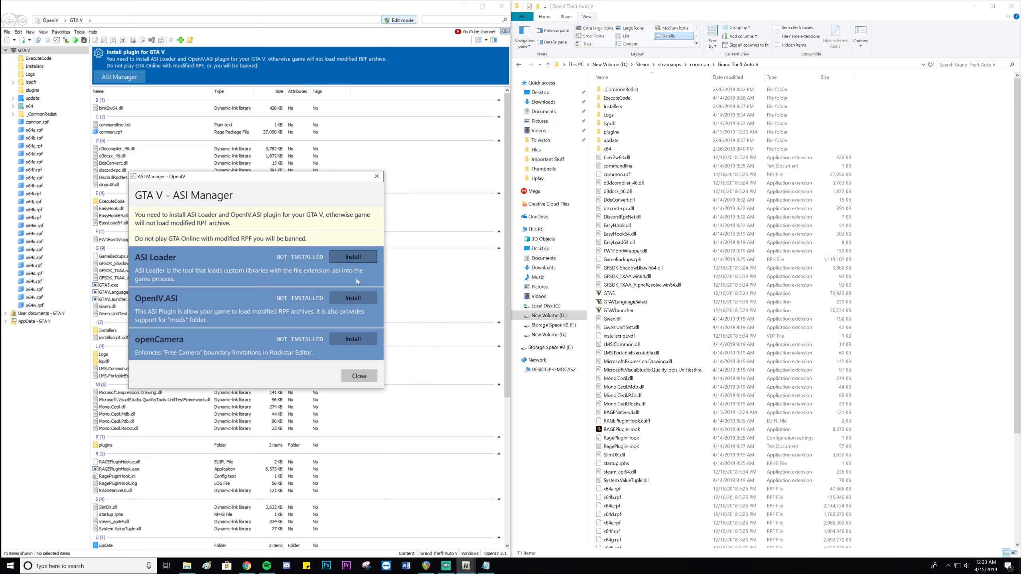
click(353, 297)
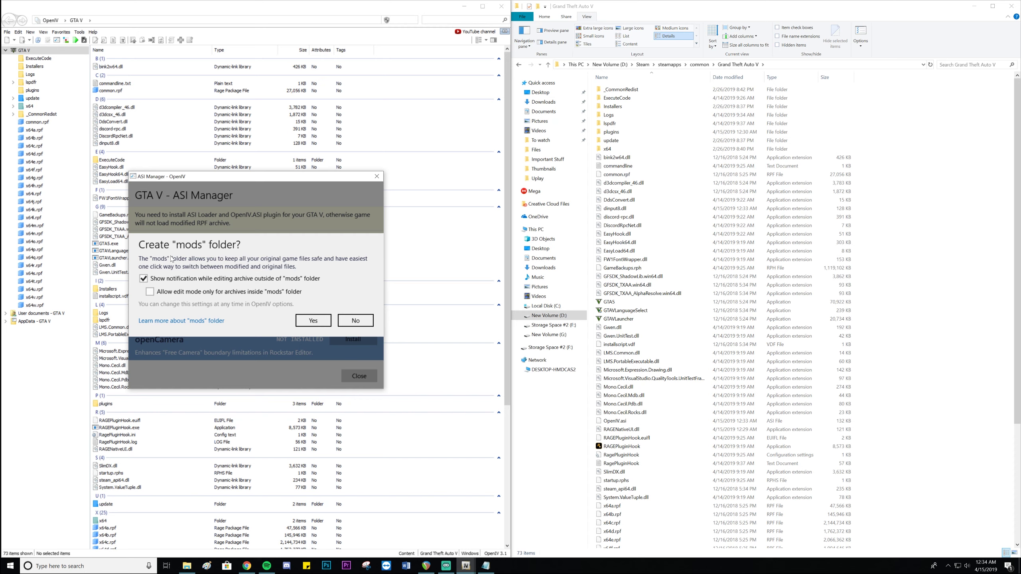
click(227, 293)
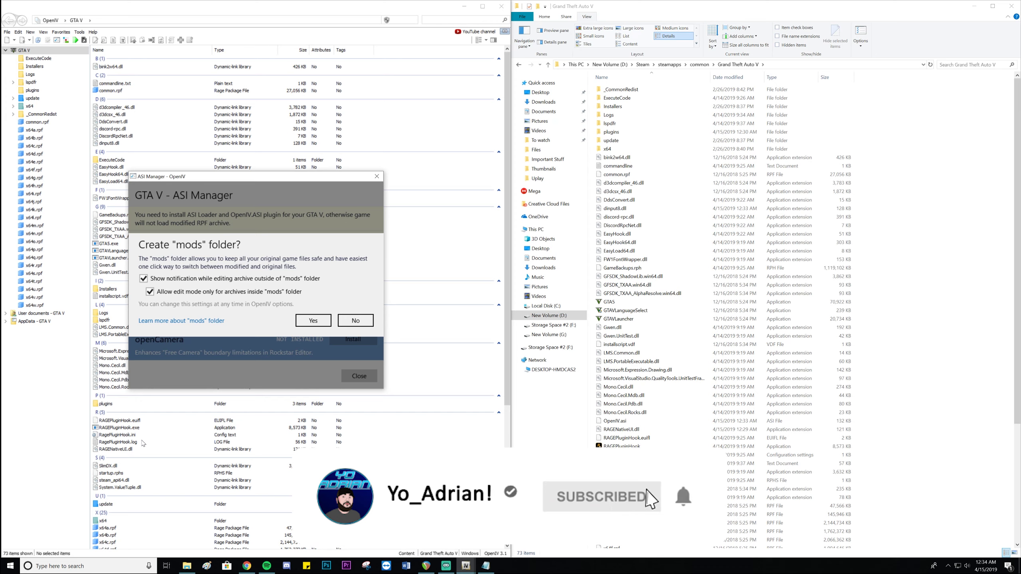
click(314, 321)
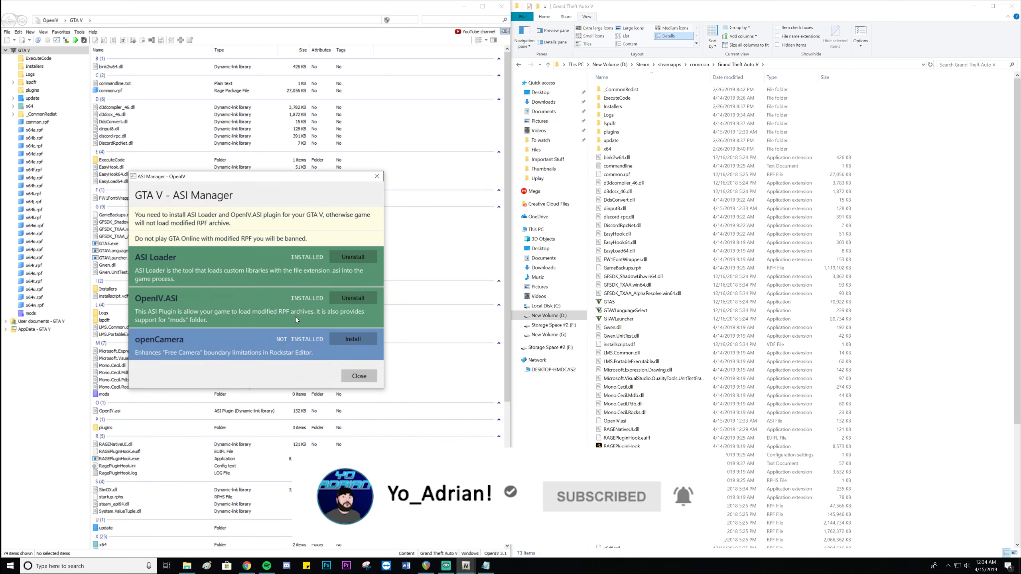
click(350, 345)
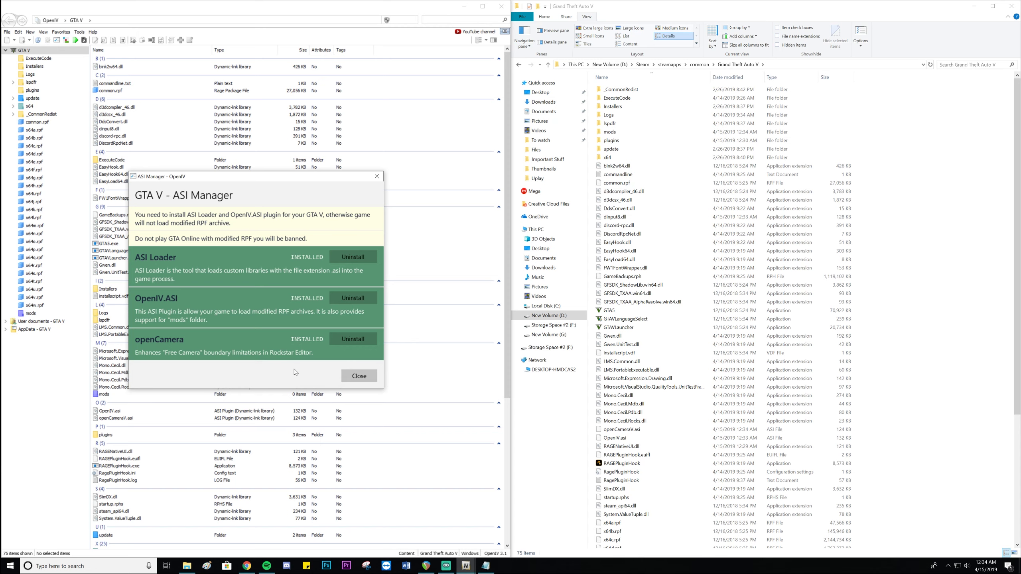
click(363, 380)
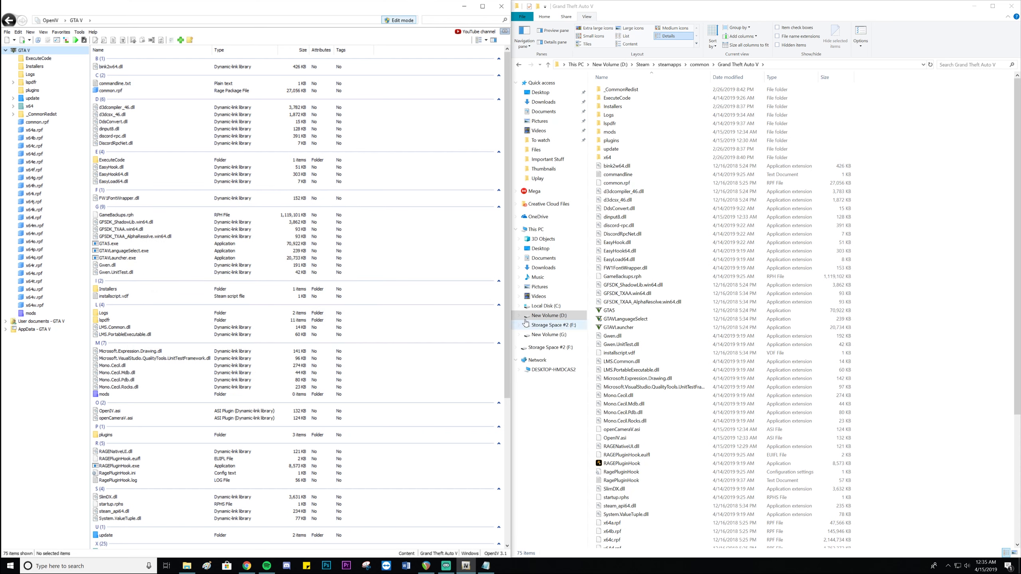
Open the EUP L&O 8.1.oiv file from the desktop in OpenIV's Package Installer
click(84, 33)
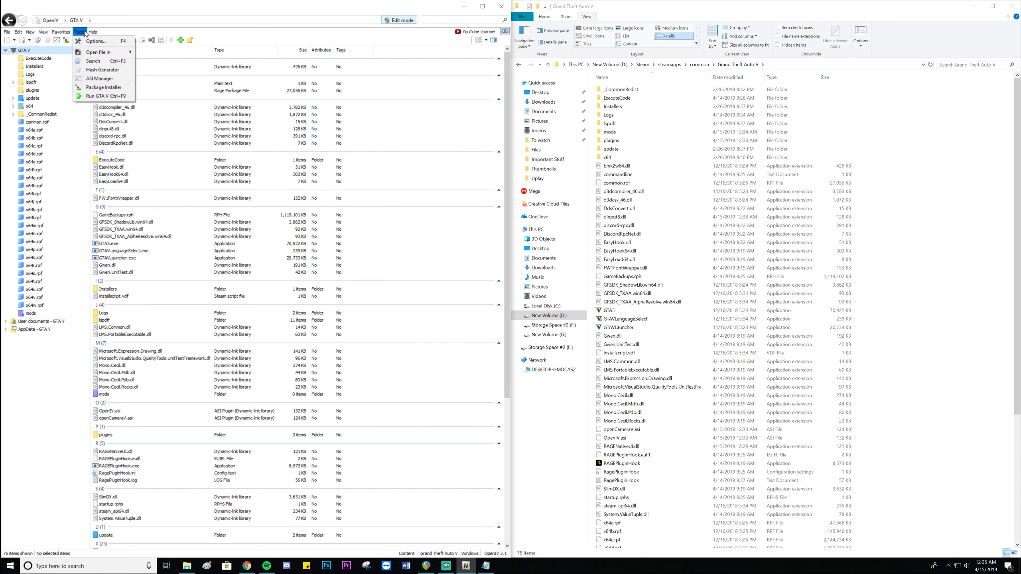
click(125, 91)
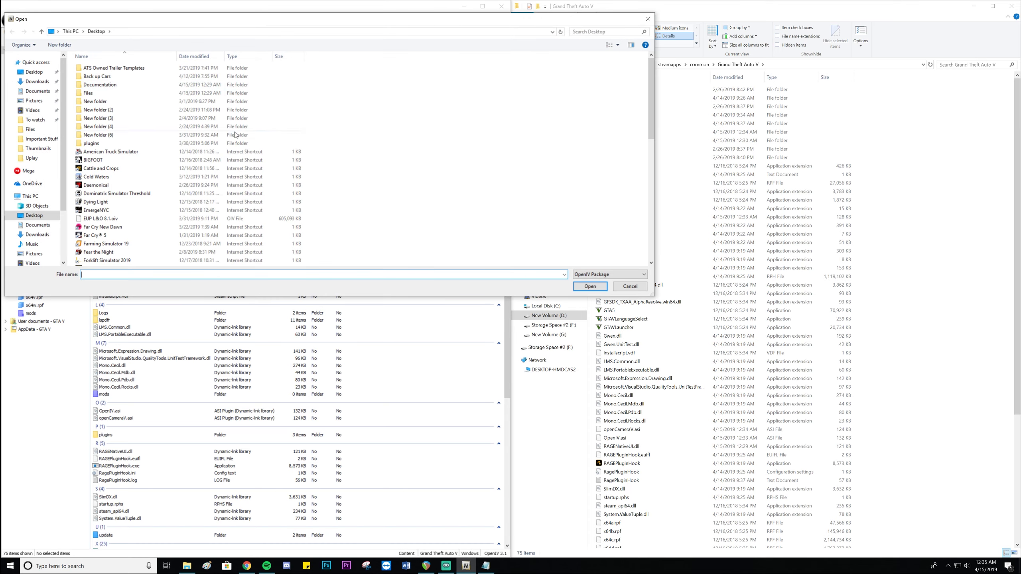
scroll(271, 177, down, 1)
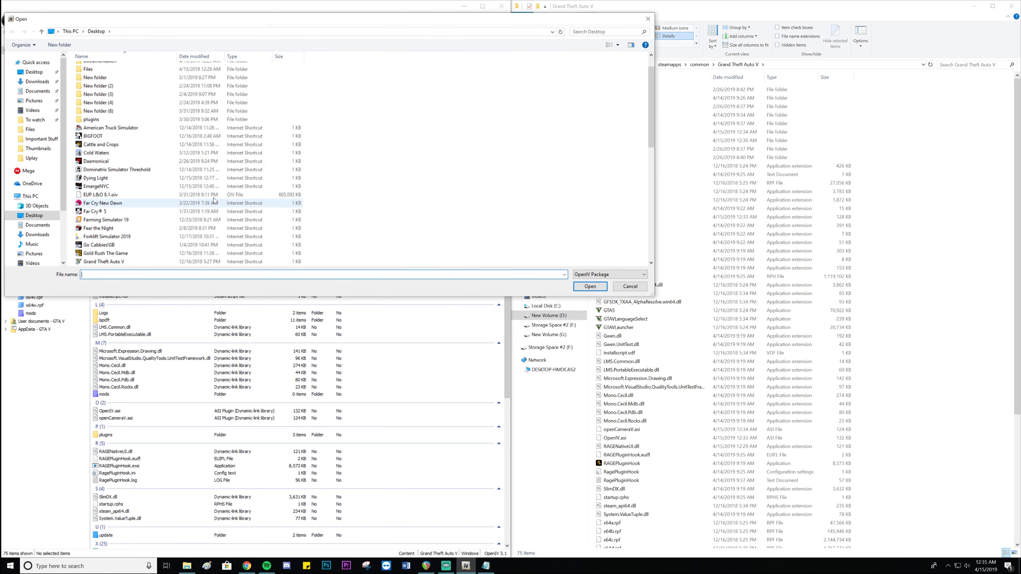
double_click(118, 196)
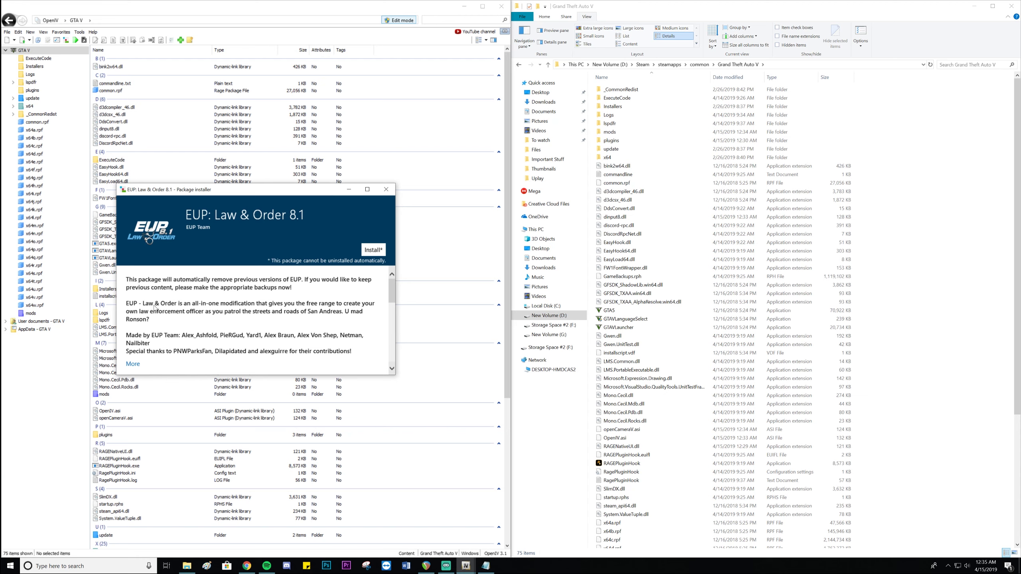
Look over the EUP: Law & Order 8.1 package description, install the package into the "mods" folder, and close the installer
scroll(260, 297, down, 3)
scroll(260, 297, down, 5)
scroll(262, 314, down, 3)
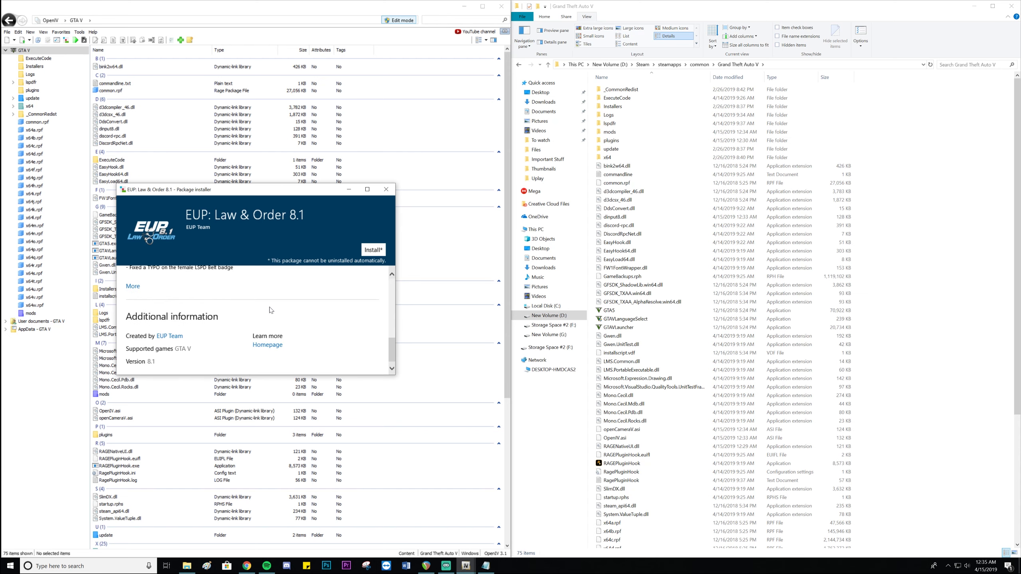
scroll(168, 363, up, 7)
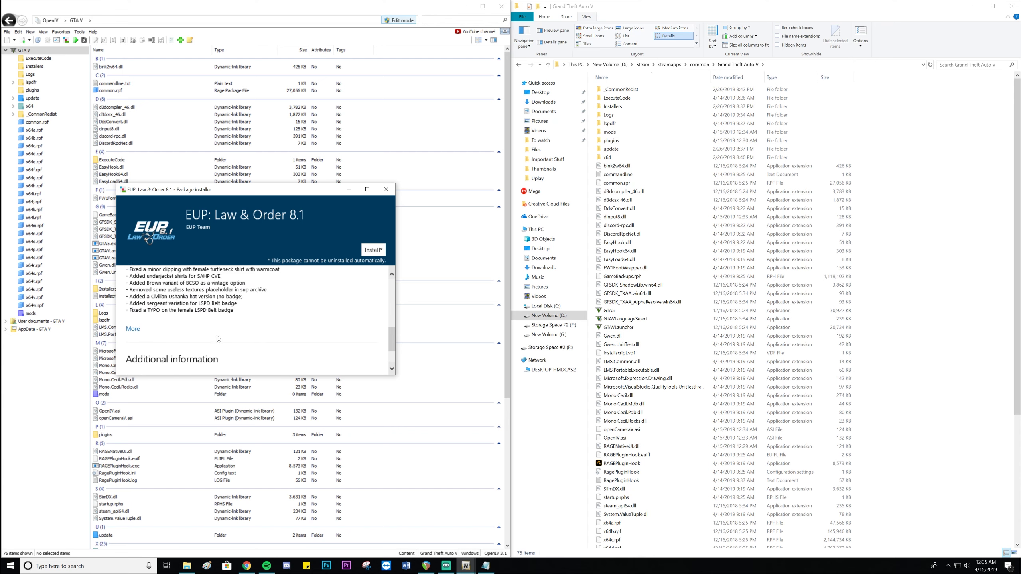
click(373, 249)
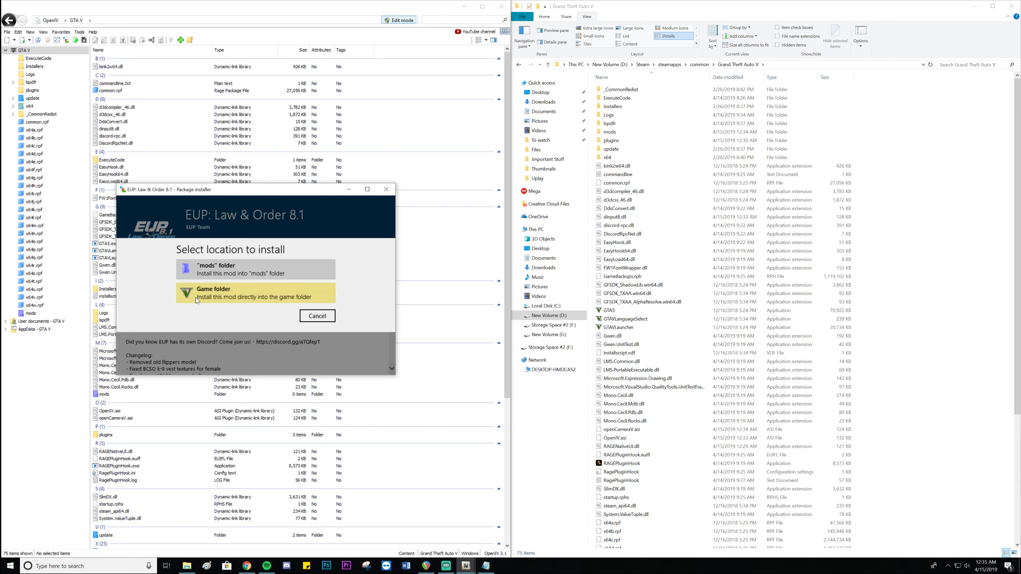
click(217, 274)
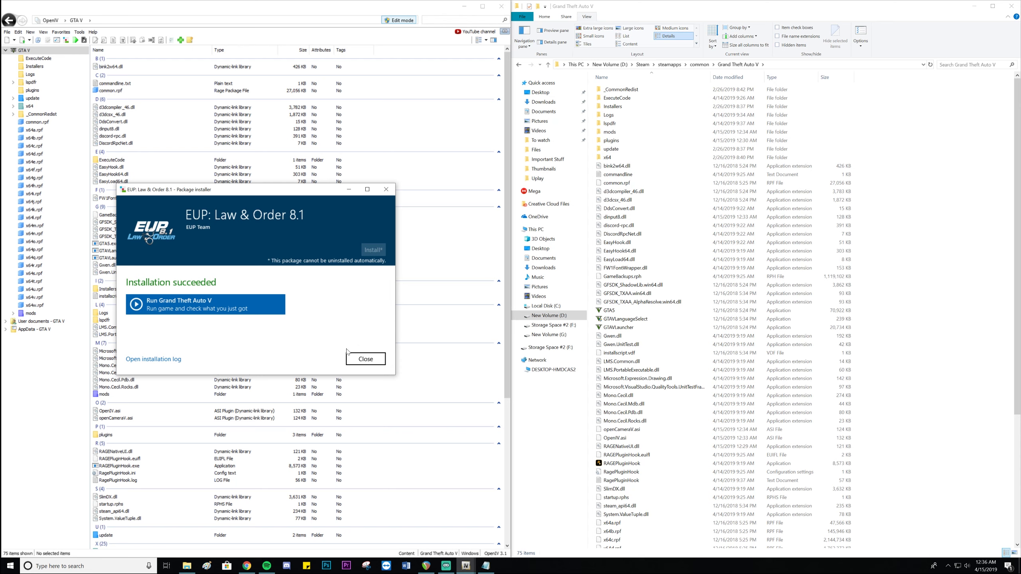
click(365, 359)
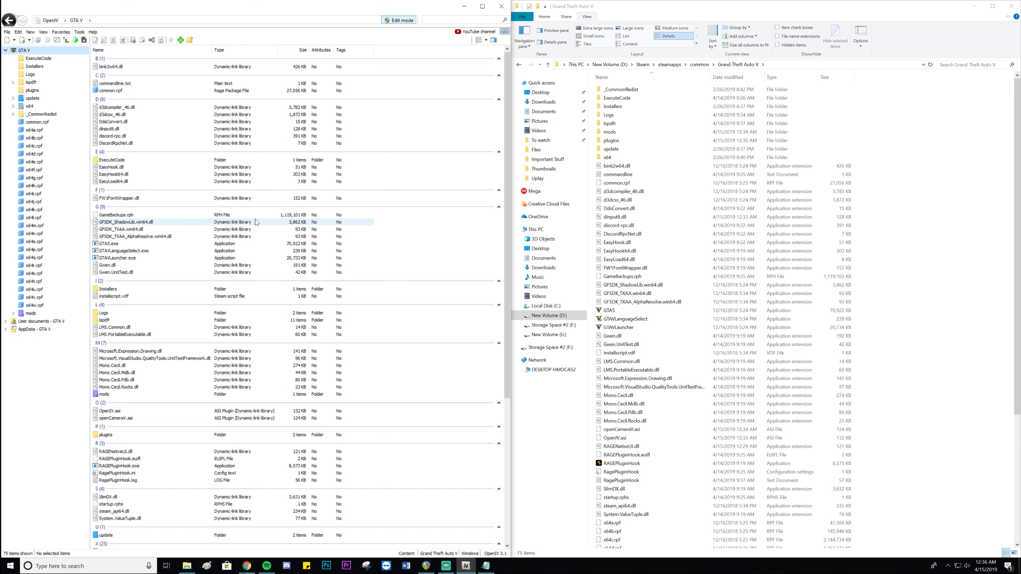
Inspect the installed contents of mods\update, including the common\data folder inside update.rpf, and return to the update folder
double_click(112, 398)
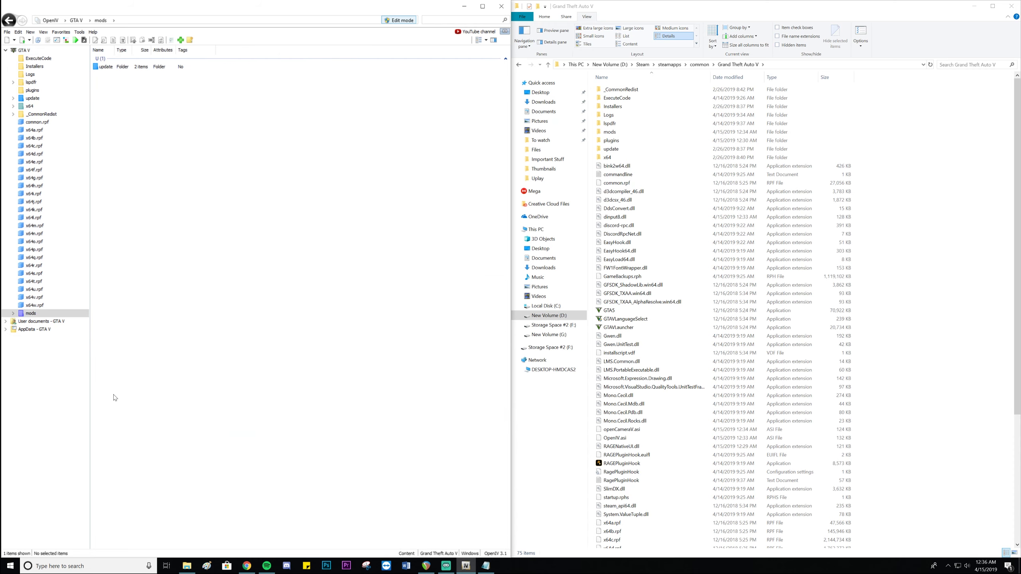
double_click(118, 67)
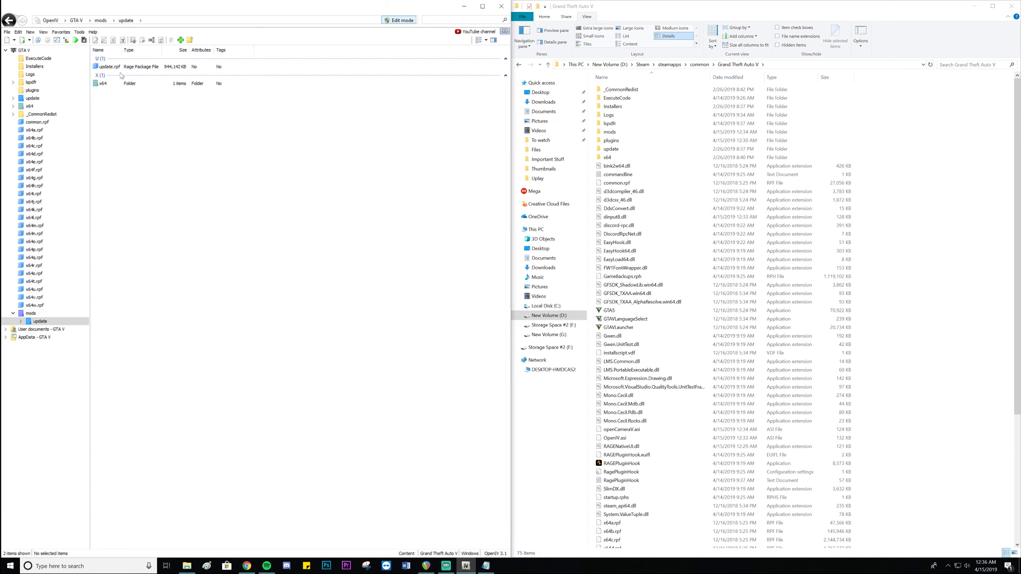
double_click(121, 67)
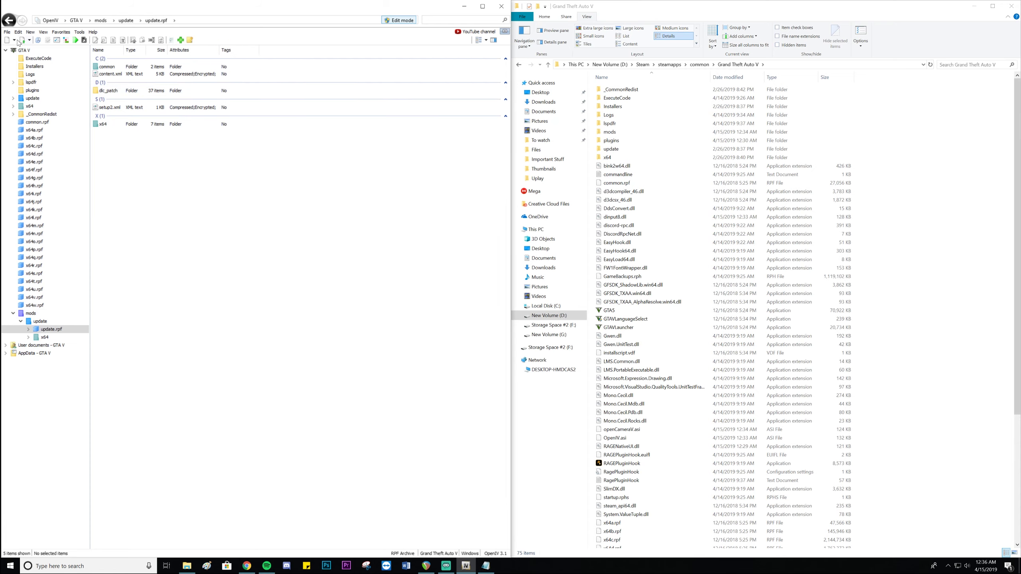
click(8, 19)
click(8, 20)
double_click(120, 67)
click(128, 68)
double_click(129, 68)
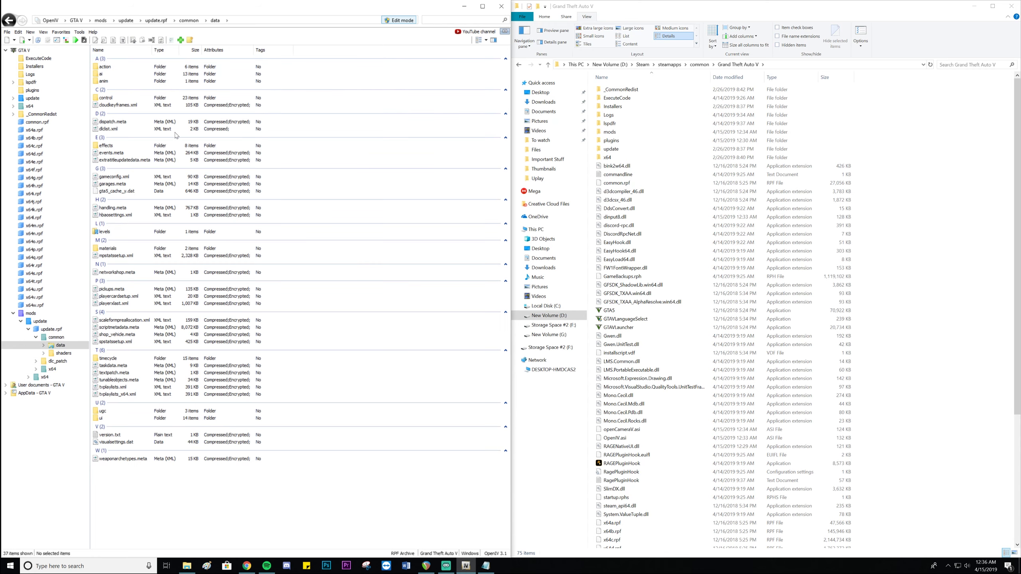
click(126, 19)
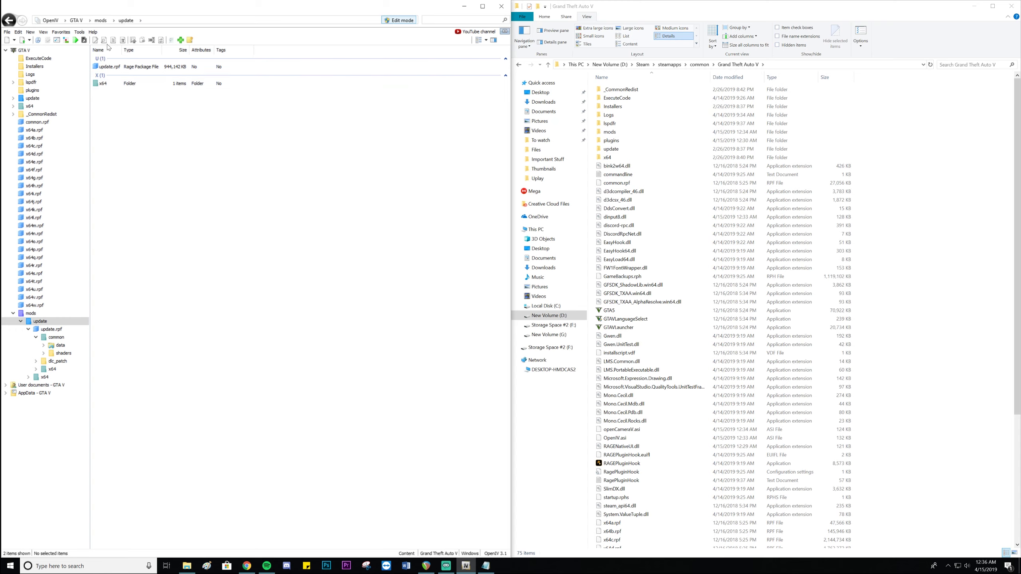
Examine the eup pack's dlc.rpf under mods\update\x64\dlcpacks and return to the update folder
double_click(114, 83)
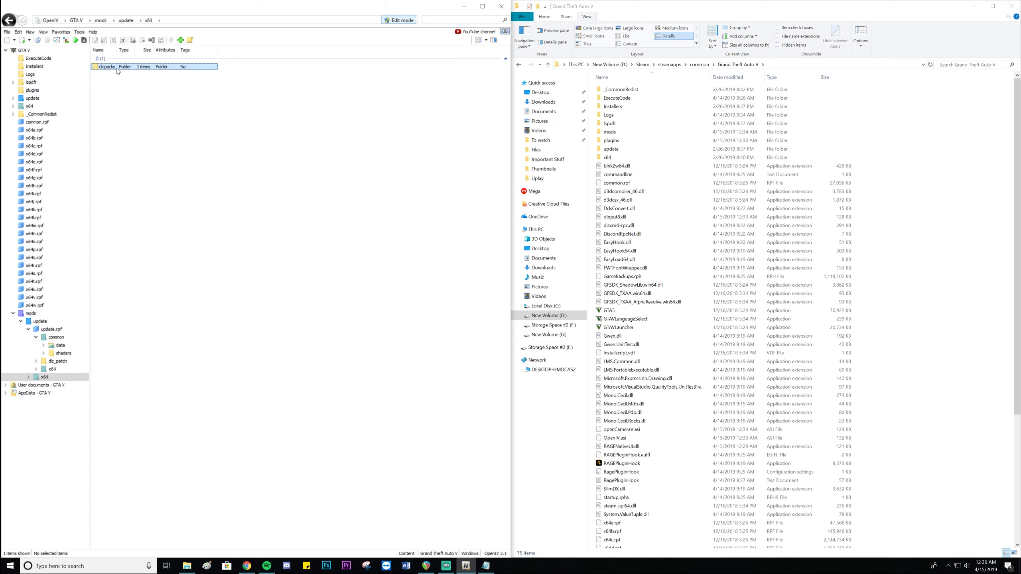
double_click(120, 67)
double_click(120, 68)
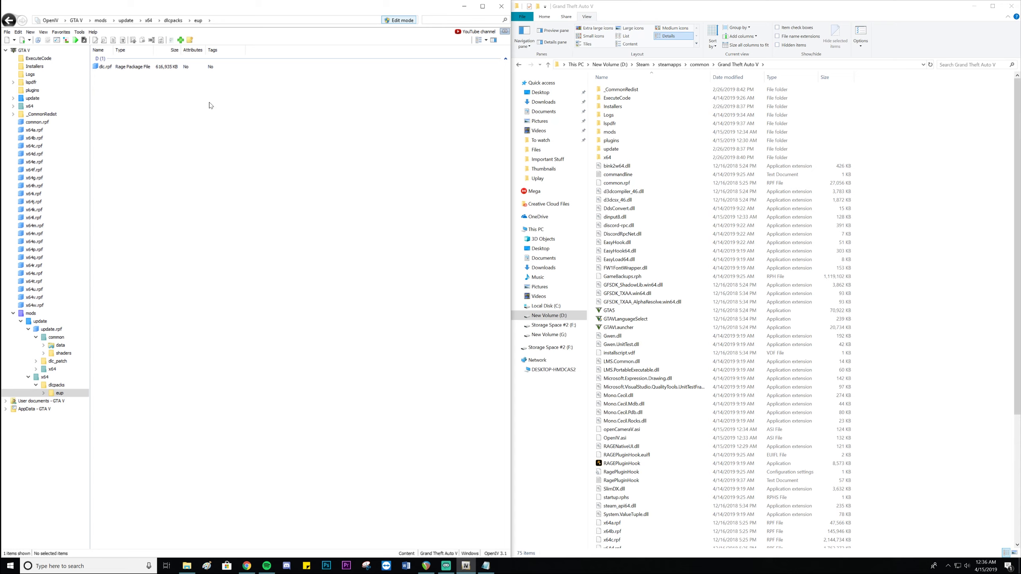
double_click(127, 68)
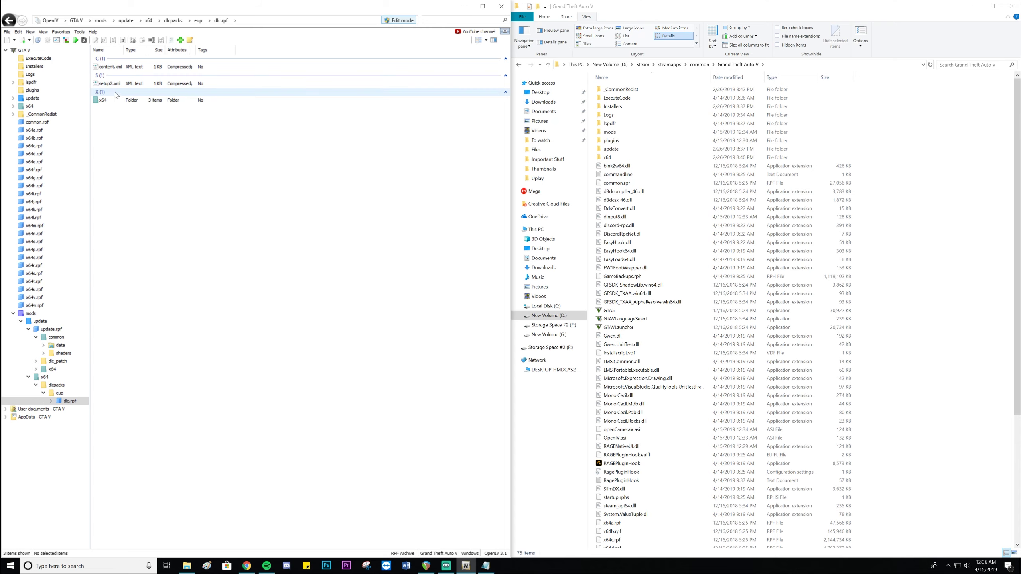
click(198, 20)
click(180, 21)
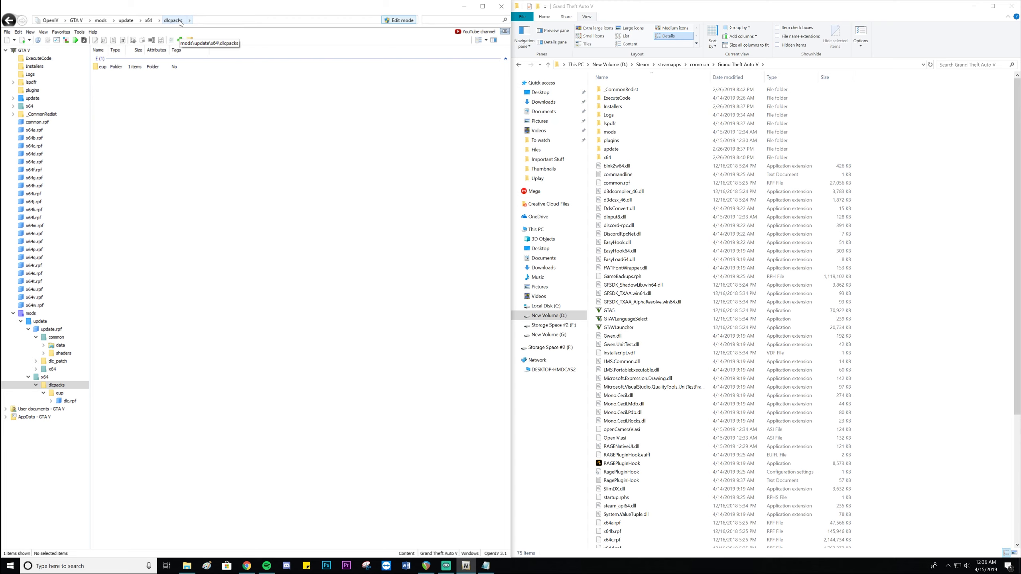
click(149, 21)
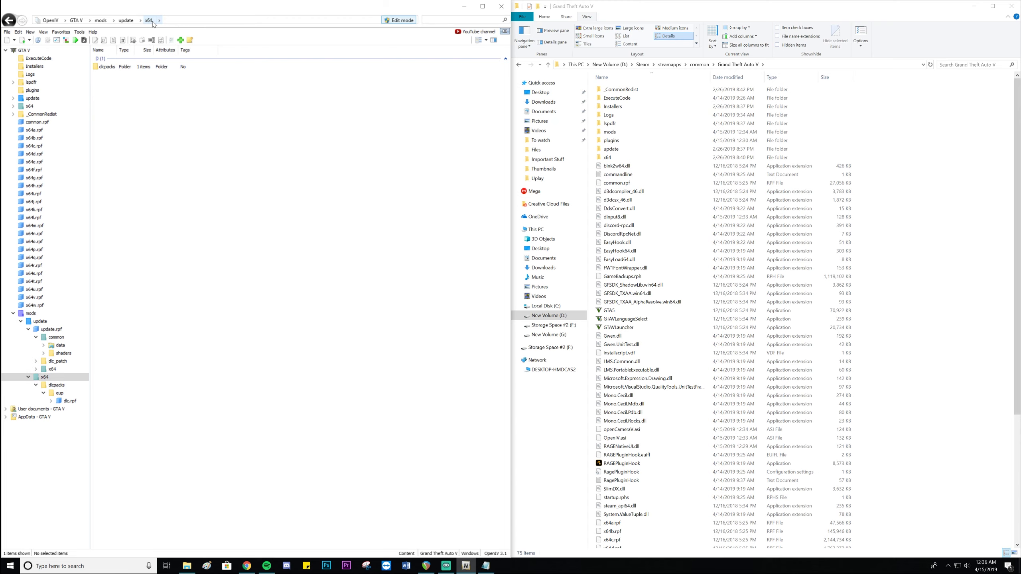
click(126, 20)
Minimize OpenIV, reread the Readme's second instruction about the plugins folder, and close the Readme
click(464, 6)
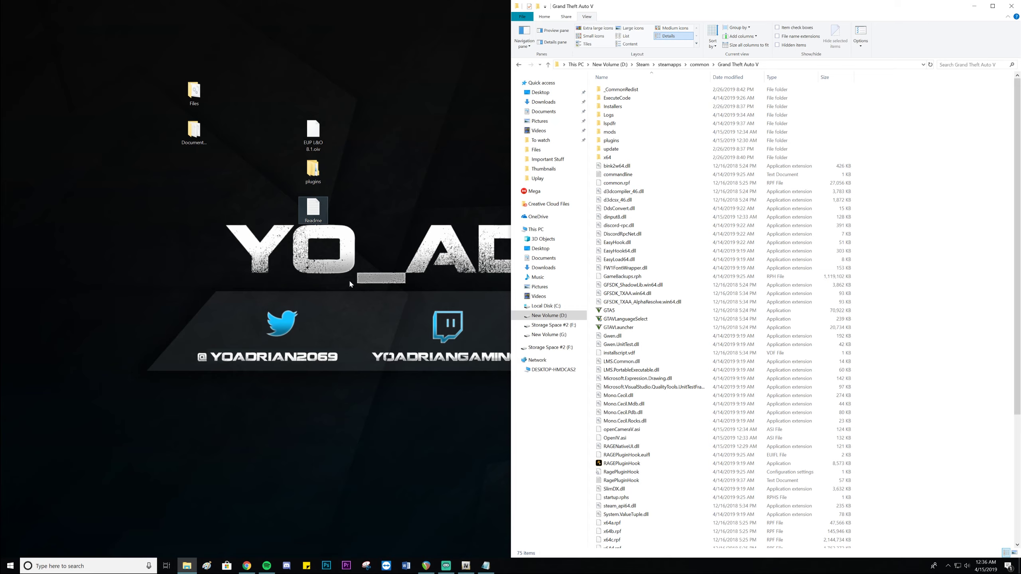
click(487, 566)
drag(9, 180, 238, 180)
click(238, 180)
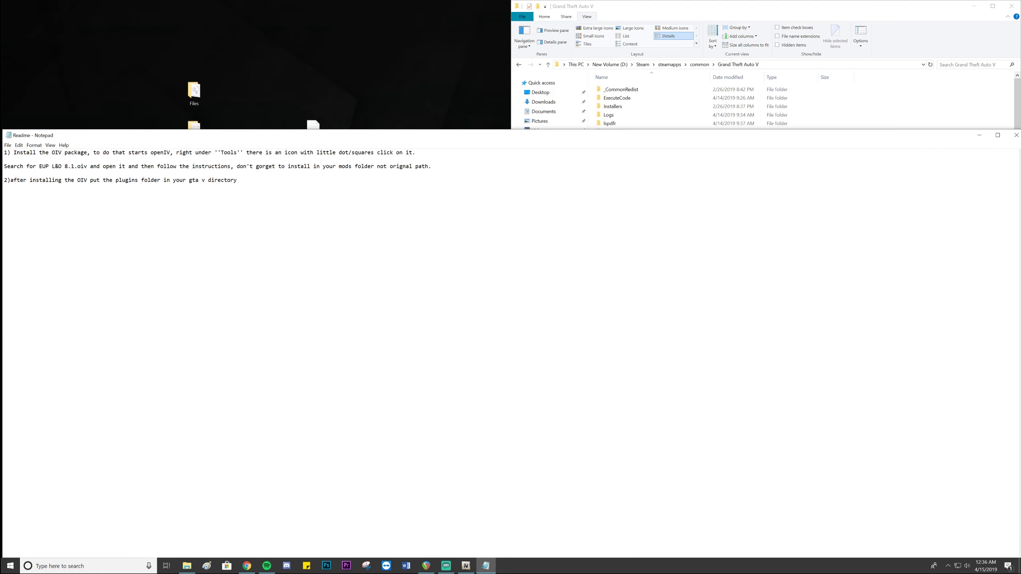
click(1017, 135)
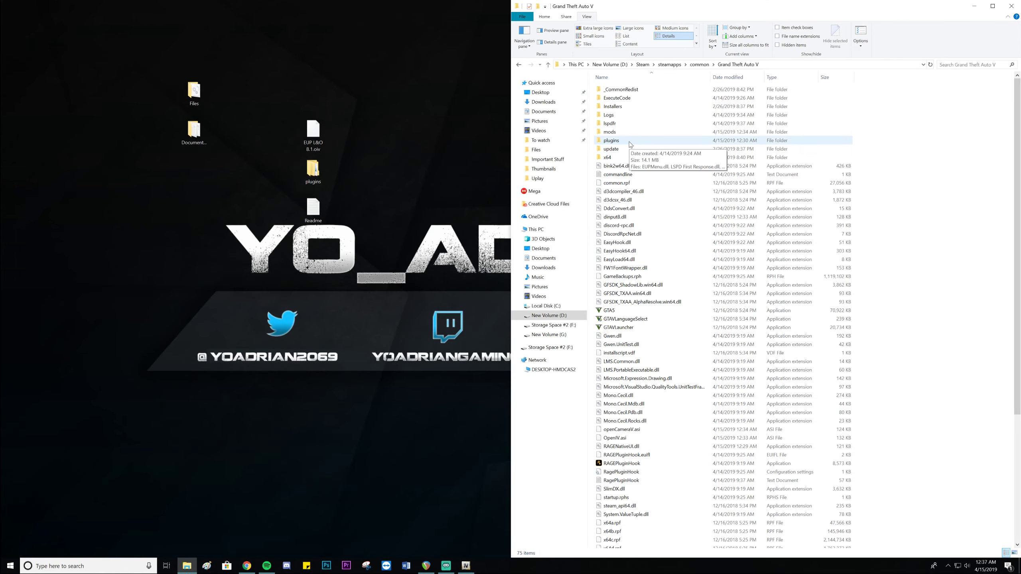
Check the game's existing plugins folder and copy the extracted plugins folder from the desktop into the Grand Theft Auto V folder
click(313, 171)
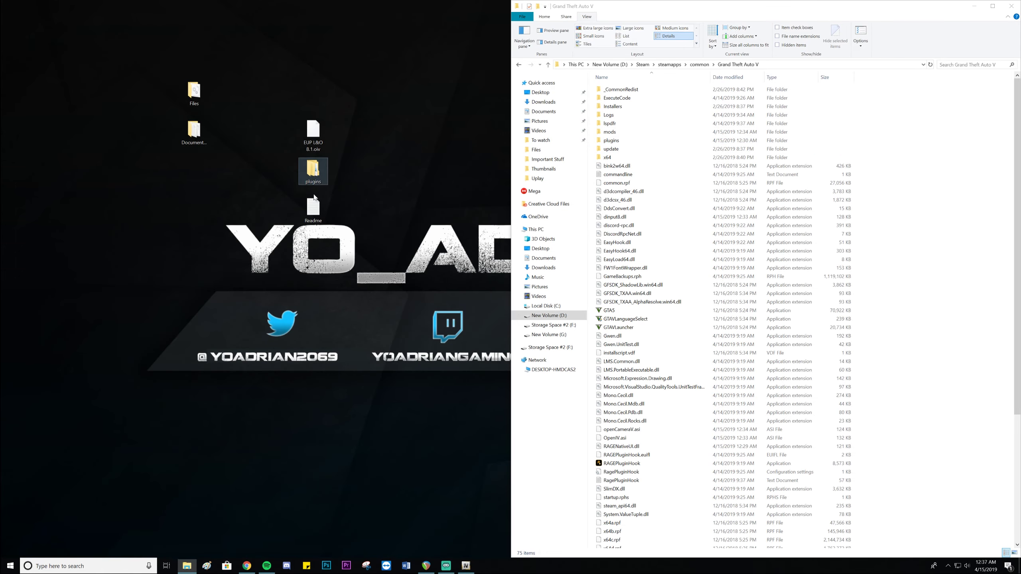
click(616, 142)
double_click(617, 142)
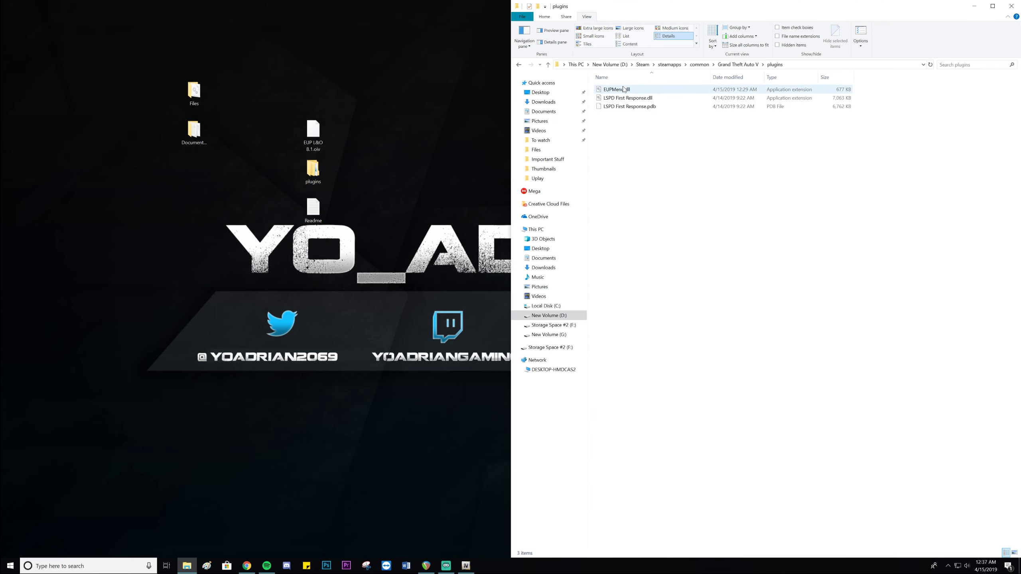
click(520, 65)
click(324, 179)
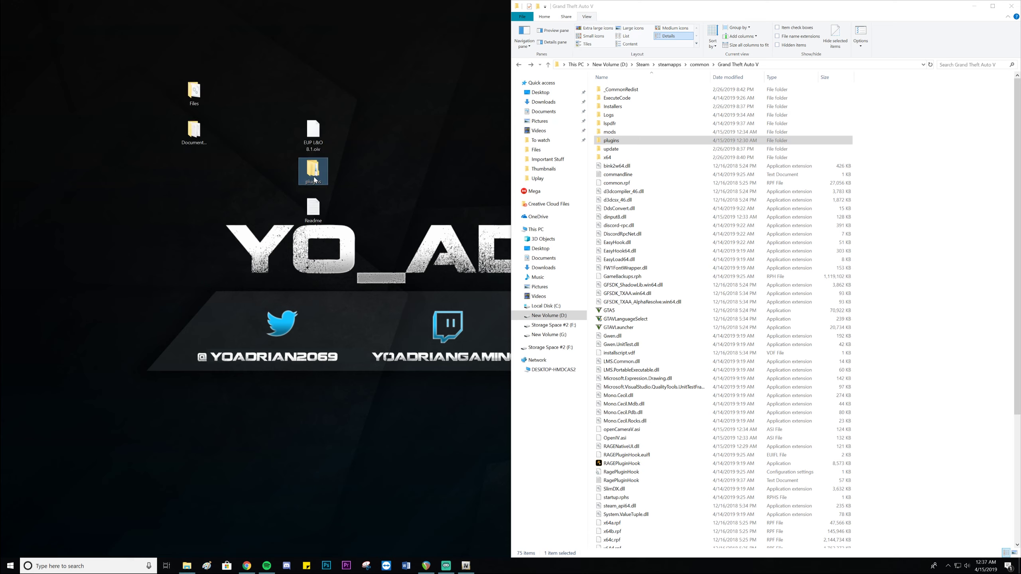
drag(325, 179, 912, 188)
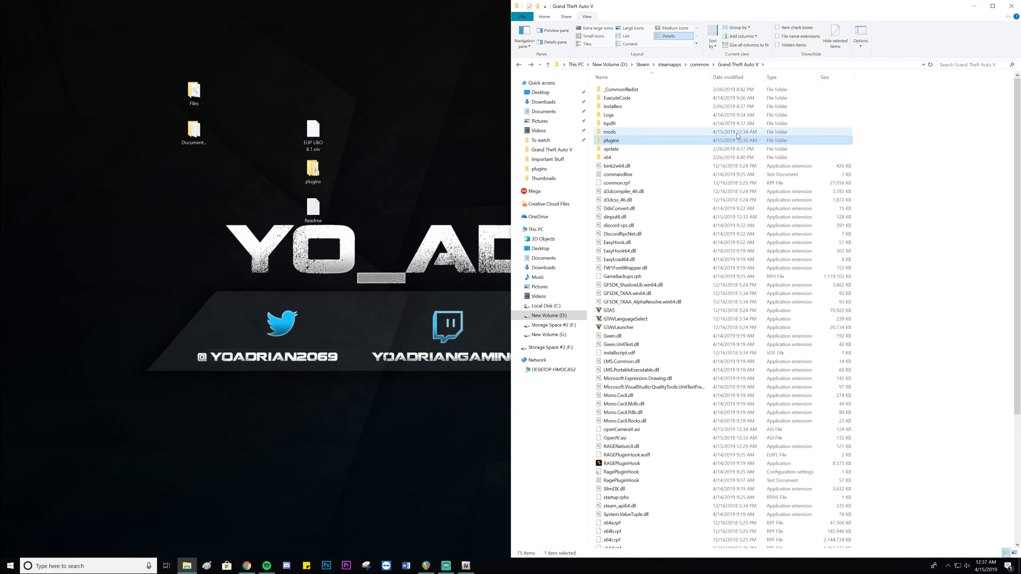
Check the EUP folder inside the game's plugins folder for the presetoutfits file and return to plugins
double_click(634, 141)
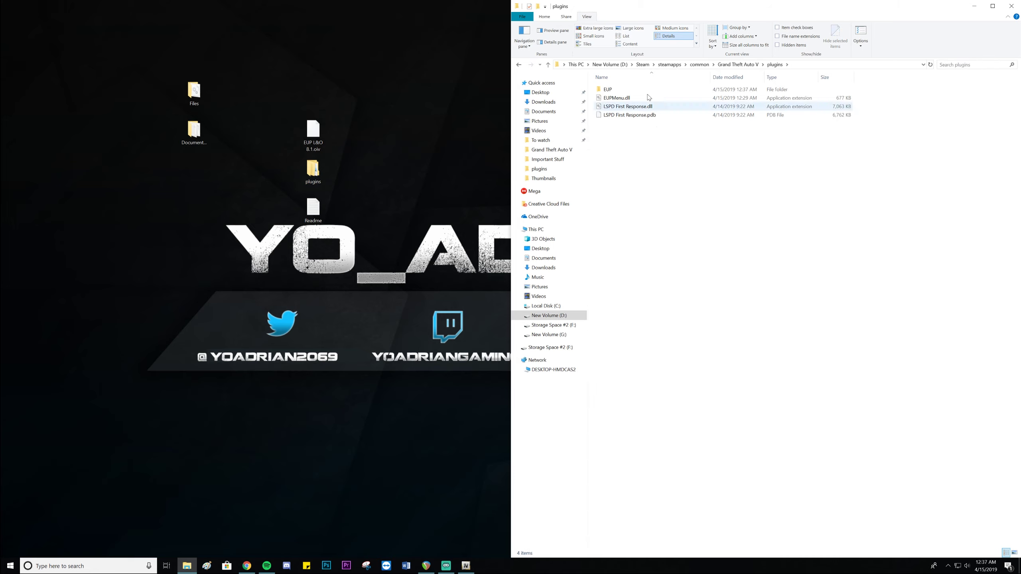
double_click(639, 91)
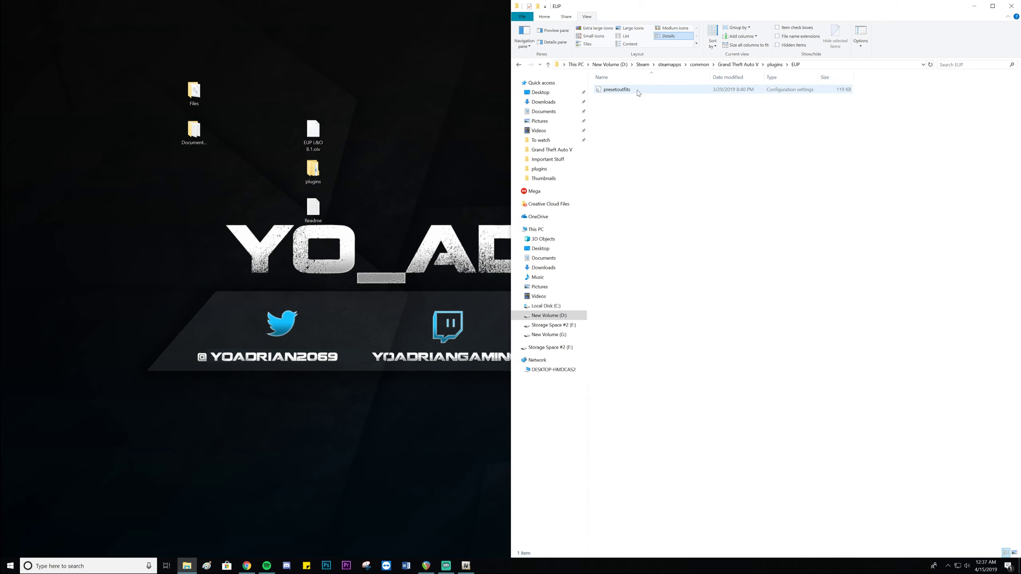
click(519, 65)
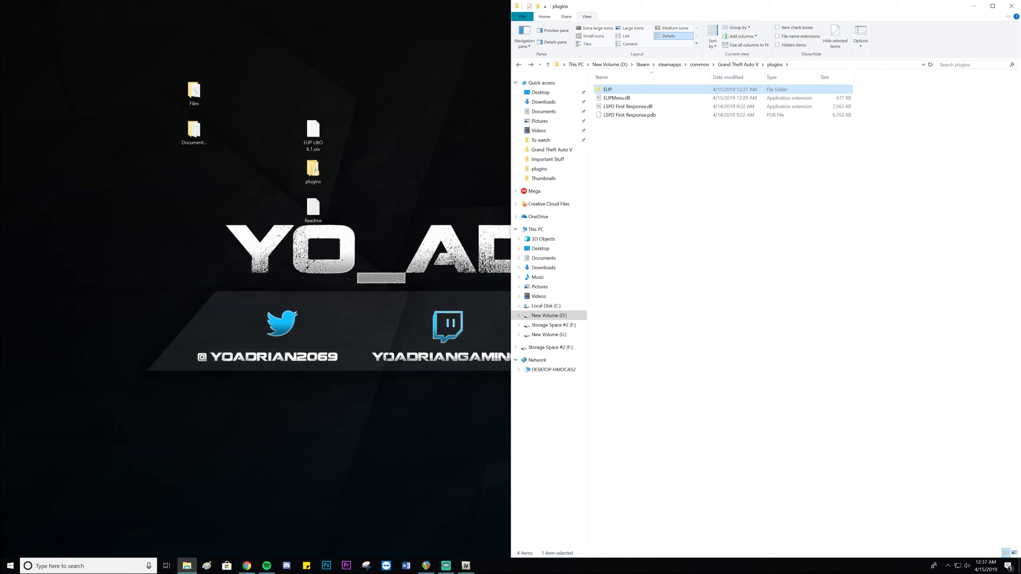
Switch to Chrome, download Emergency uniforms pack - Serve & Rescue 1.3 from its LSPDFR page, and close that page
click(466, 566)
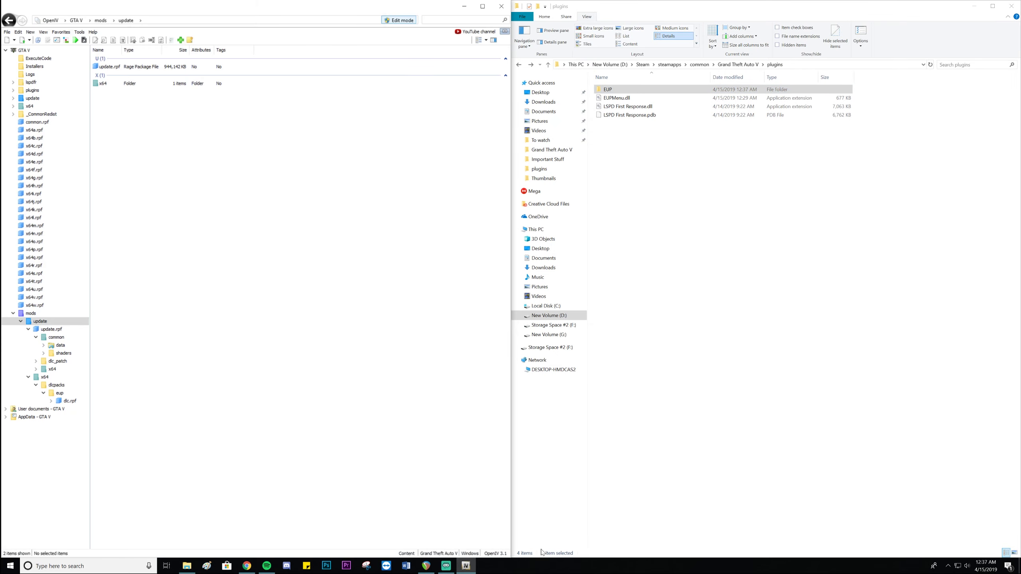
click(247, 566)
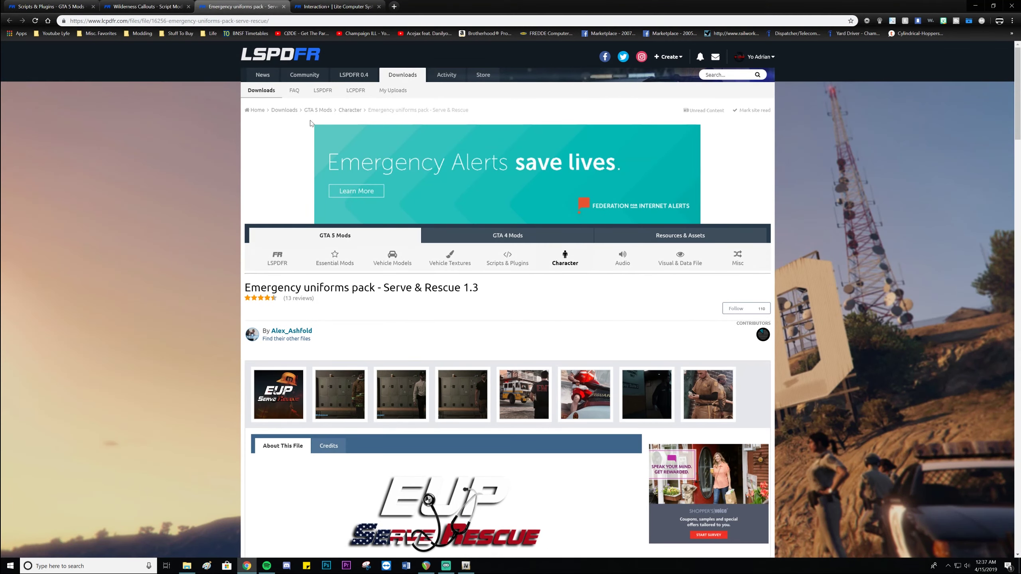
scroll(666, 345, down, 3)
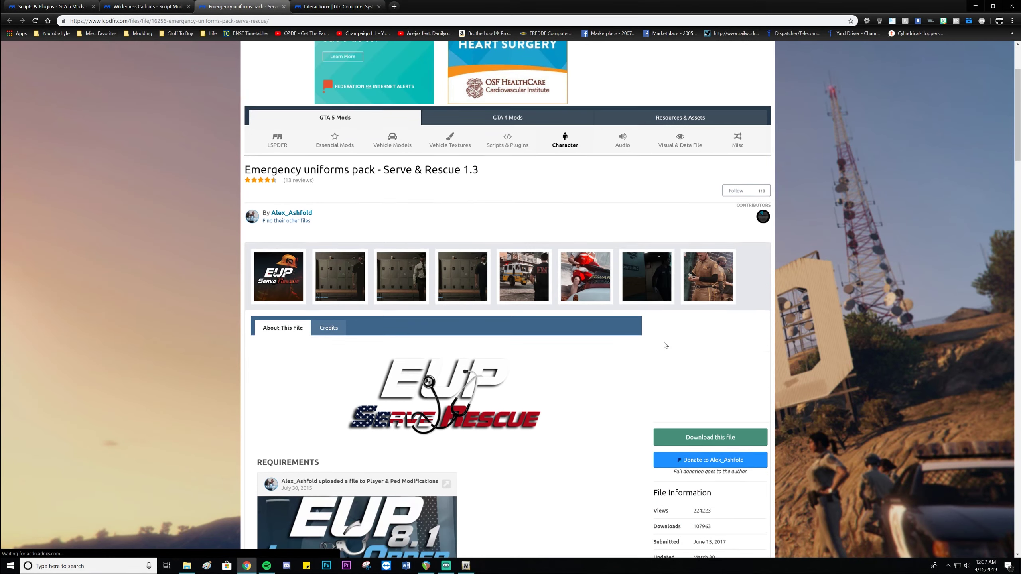
scroll(665, 345, down, 3)
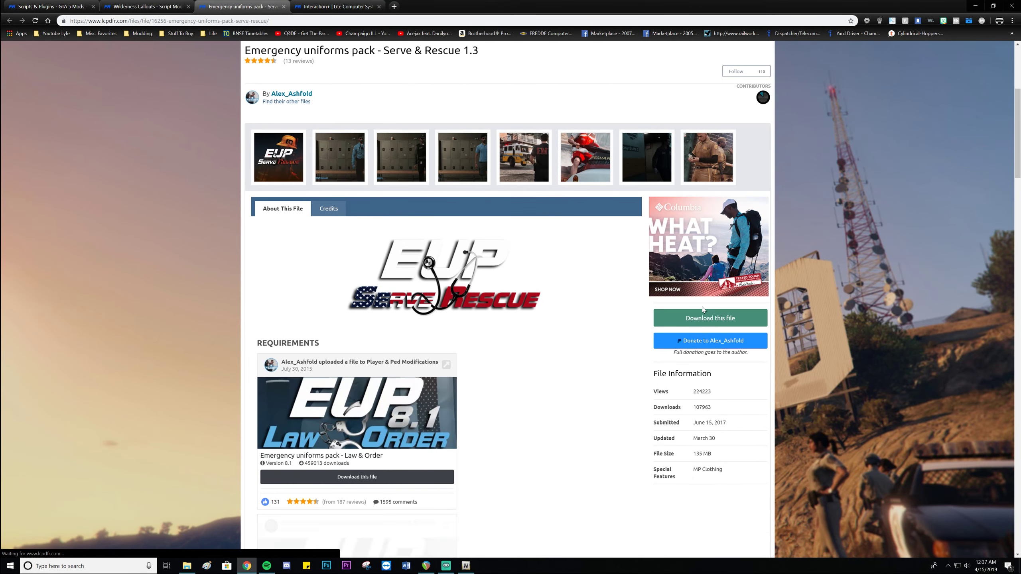
click(705, 317)
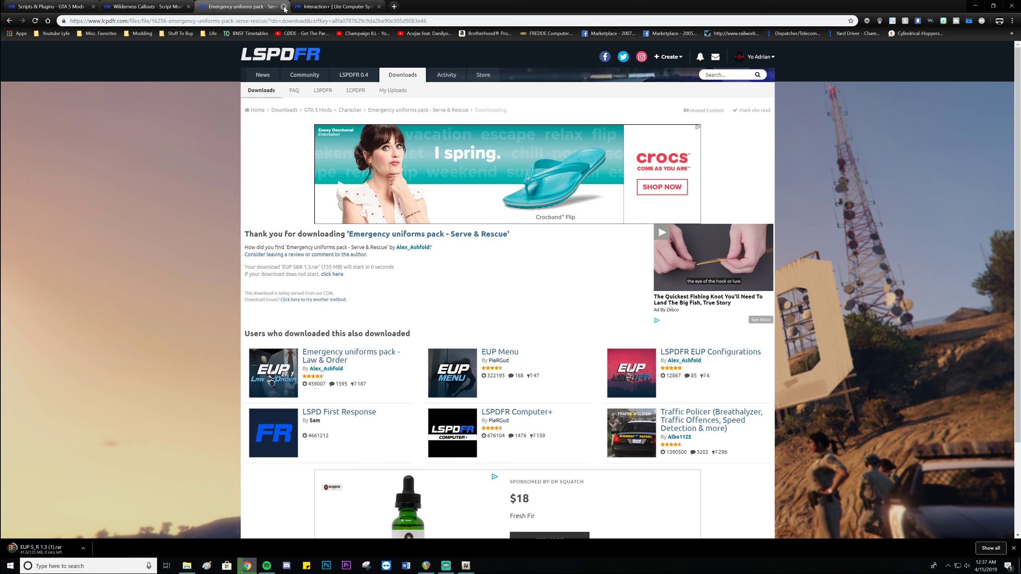
click(284, 7)
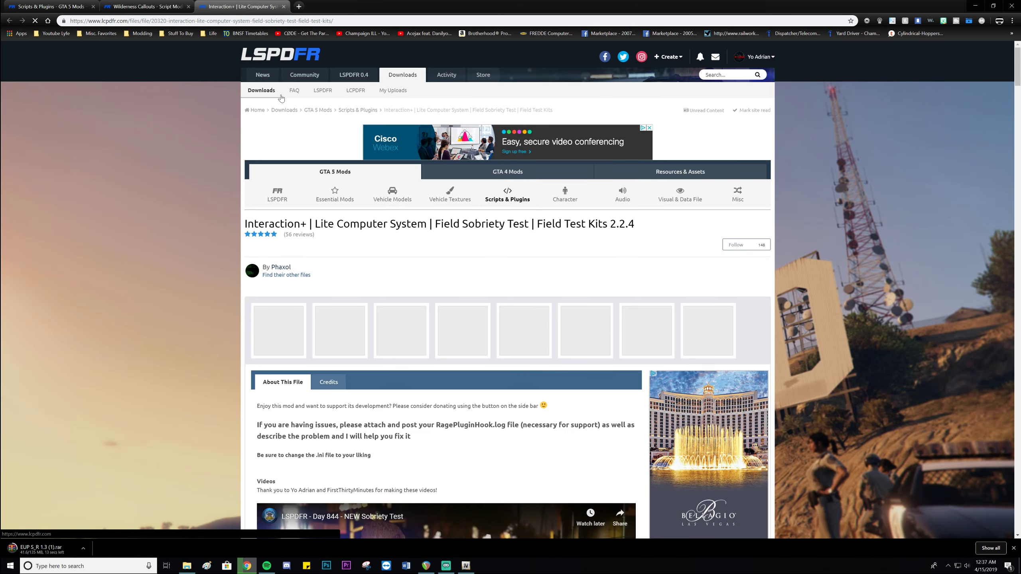
Agree to the download terms on the Interaction+ page and download the Interaction+ v2.2.4.rar file
scroll(225, 221, down, 3)
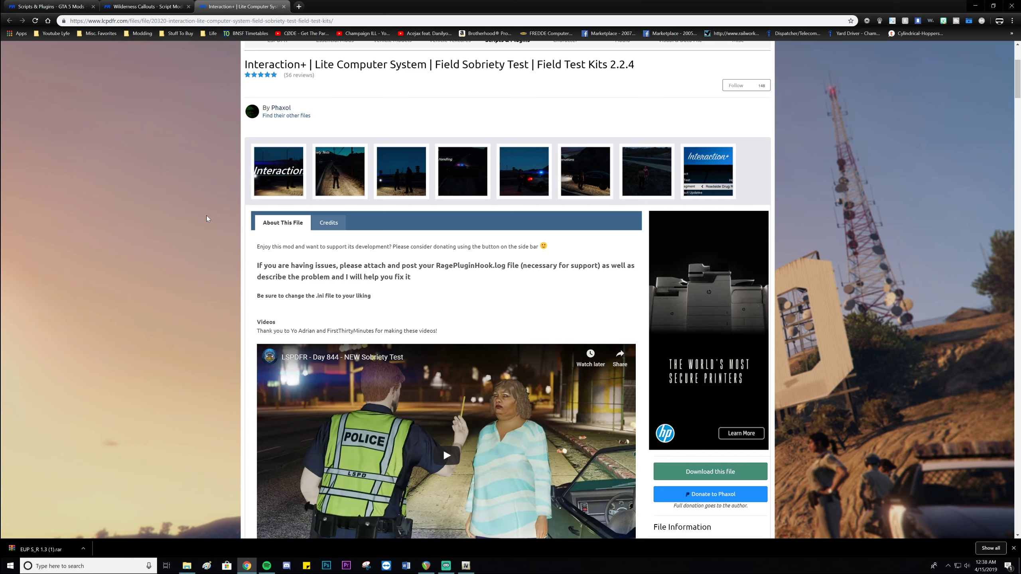
scroll(563, 362, down, 1)
click(714, 433)
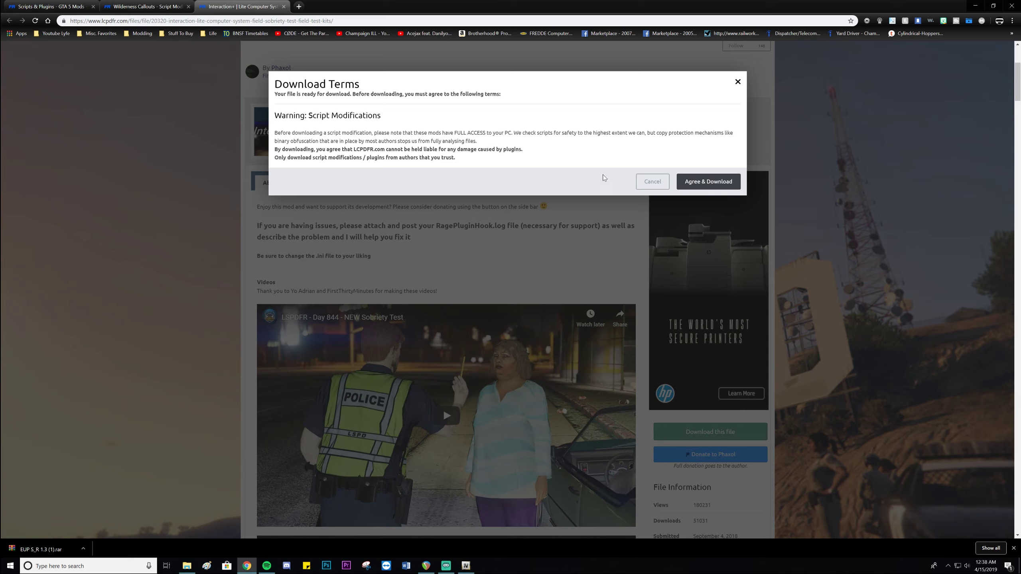
click(713, 179)
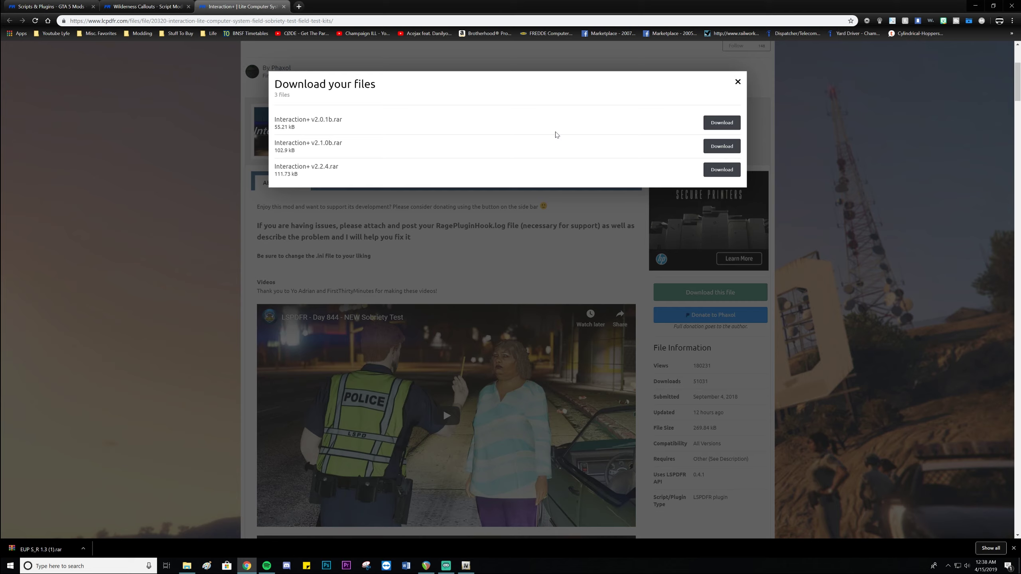
double_click(322, 119)
drag(315, 143, 325, 143)
click(363, 172)
click(723, 173)
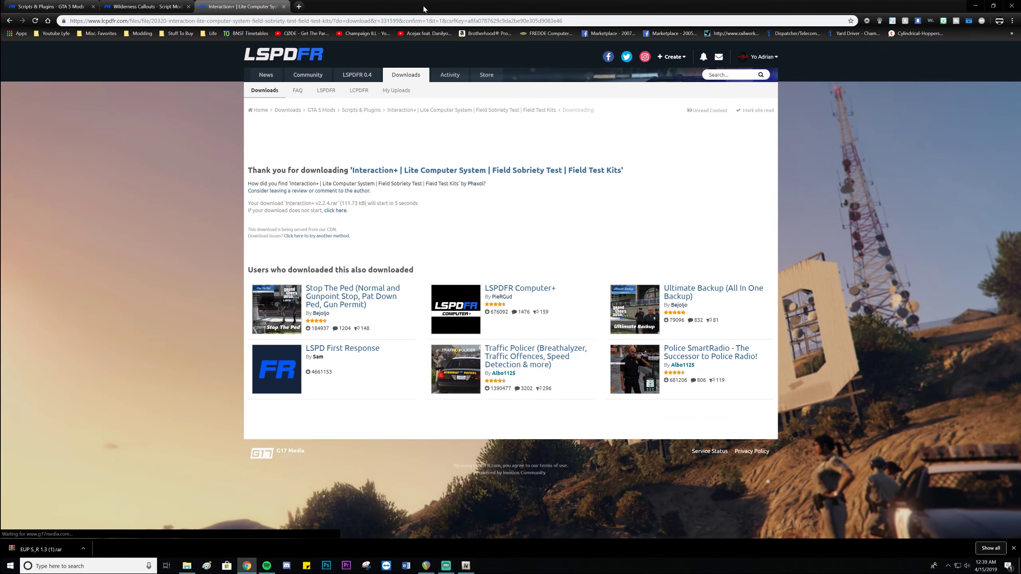
Minimize the windows behind Chrome, keep the flagged Interaction+ v2.2.4 download, and shrink Chrome to expose the desktop
double_click(424, 9)
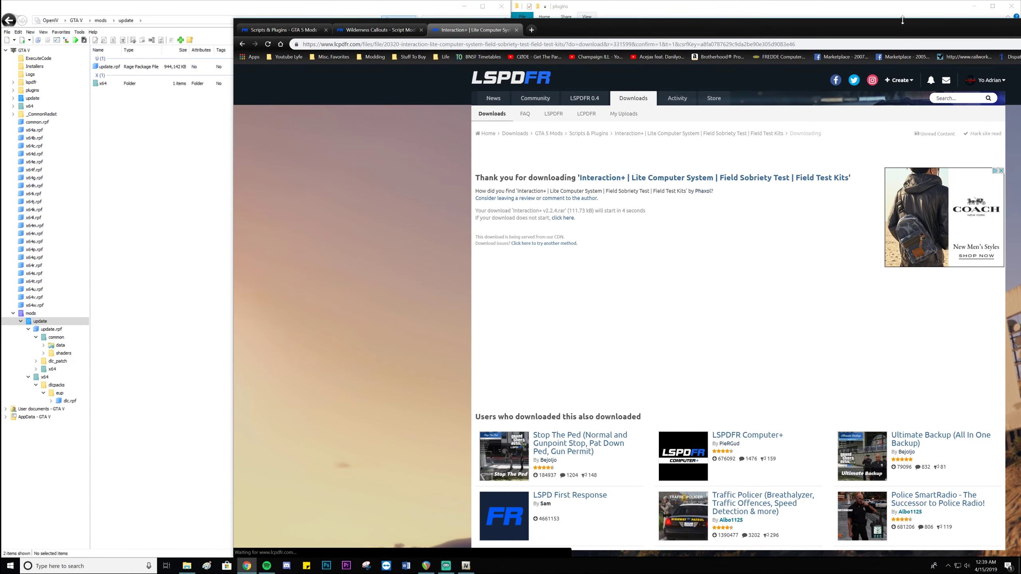
click(457, 6)
click(975, 6)
drag(684, 25, 688, 0)
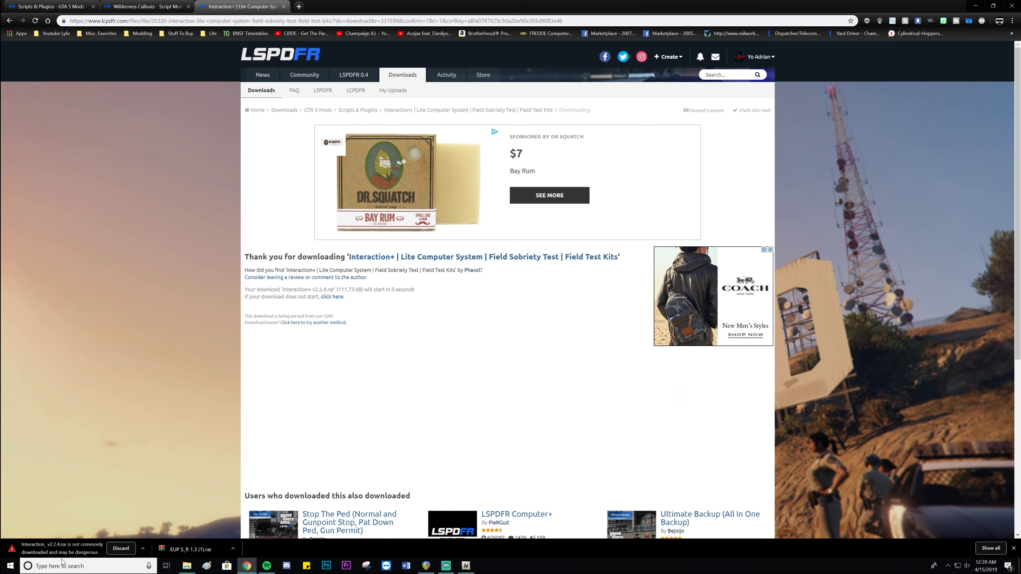
click(142, 554)
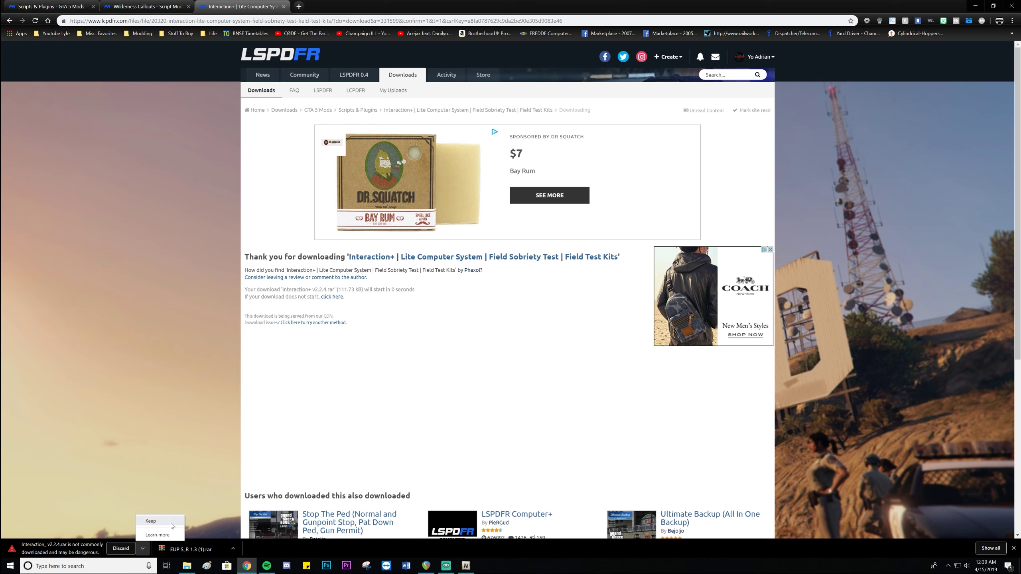
click(173, 524)
key(super+Down)
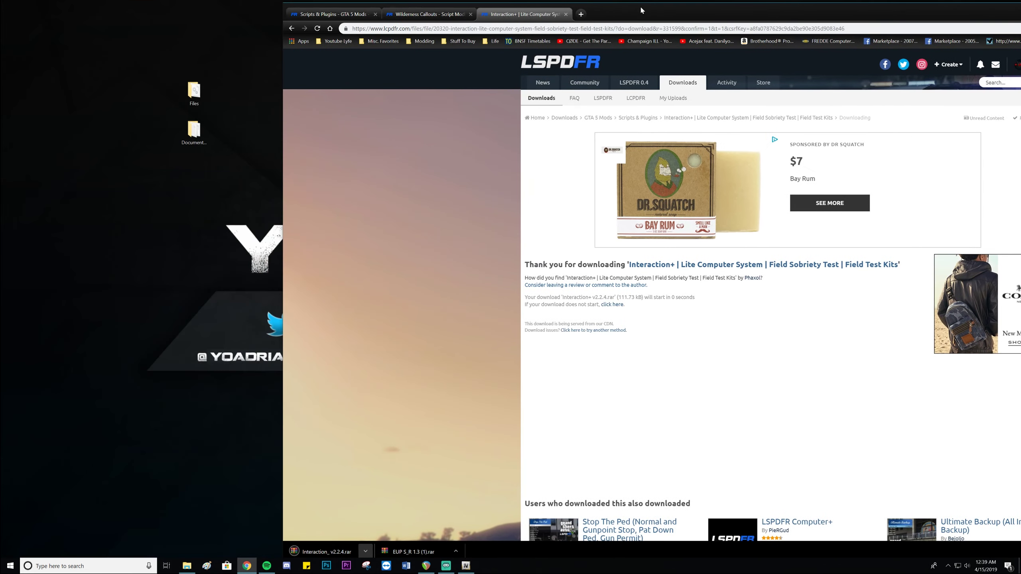
Extract EUP S&R 1.3.oiv from the downloaded EUP S_R 1.3 archive to the desktop and close the archive
click(412, 552)
drag(263, 304, 112, 110)
click(645, 384)
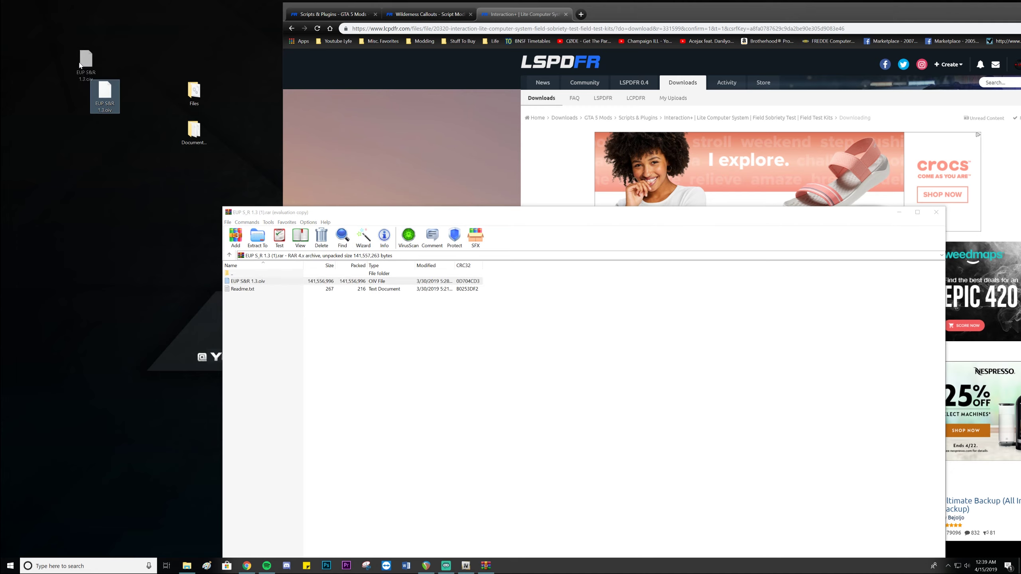
click(936, 212)
Extract everything from the Interaction+ v2.2.4 archive to the desktop and close the archive
click(322, 552)
key(ctrl+a)
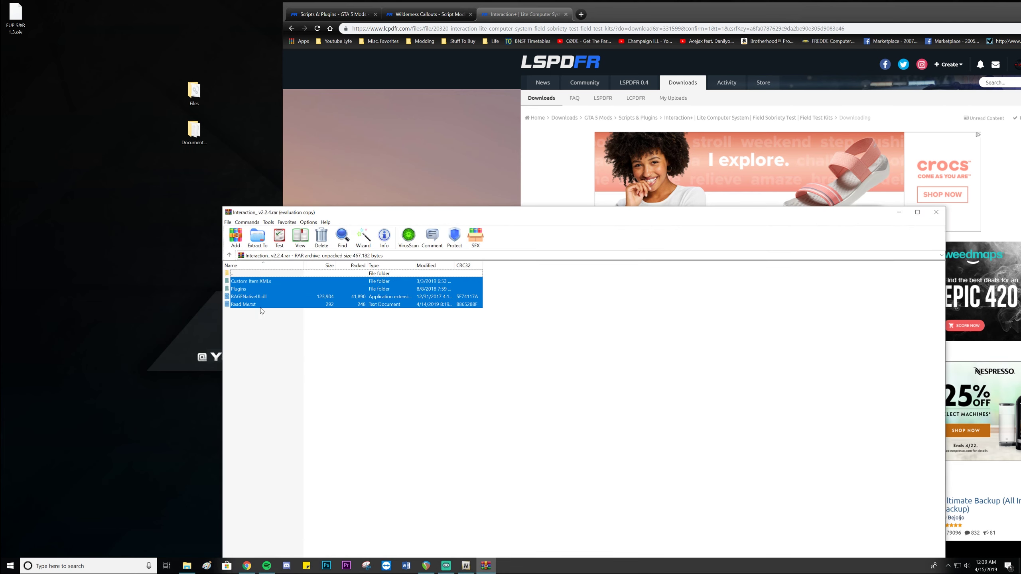
drag(257, 305, 67, 172)
drag(31, 122, 34, 124)
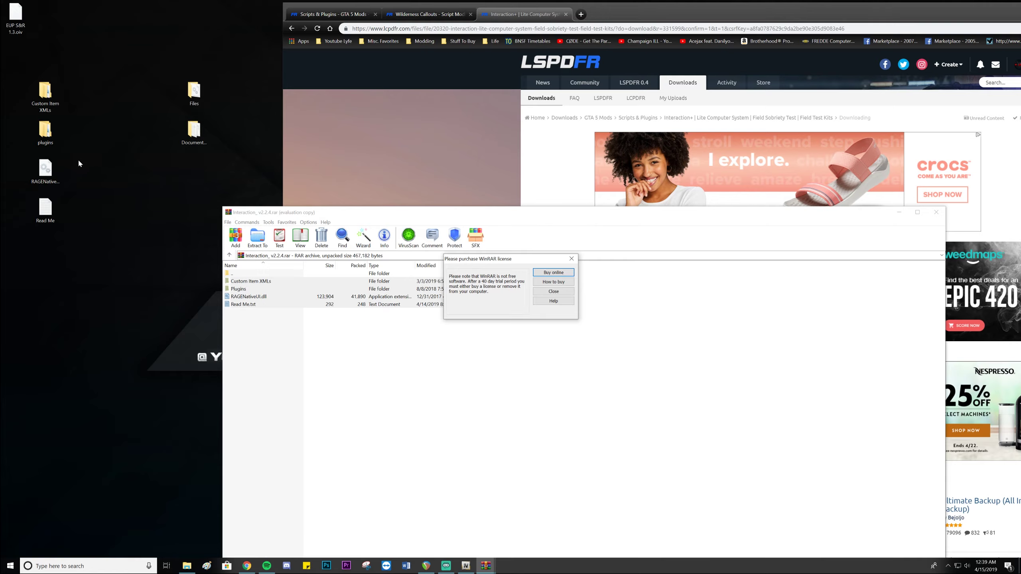
key(Escape)
click(936, 212)
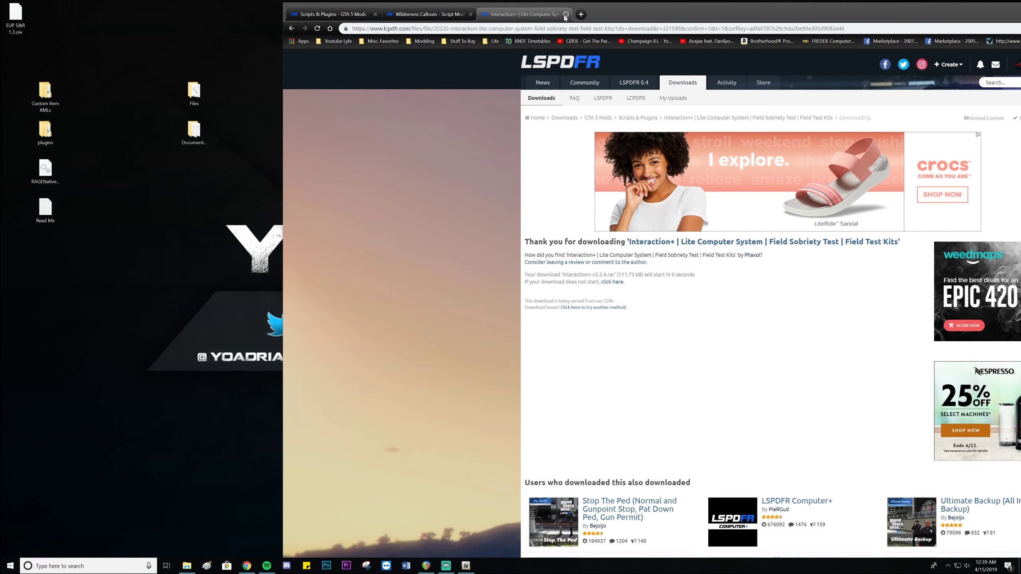
Close the Interaction+ page, minimize Chrome, and move the older desktop items away from the newly extracted files
click(566, 13)
double_click(566, 14)
key(super+d)
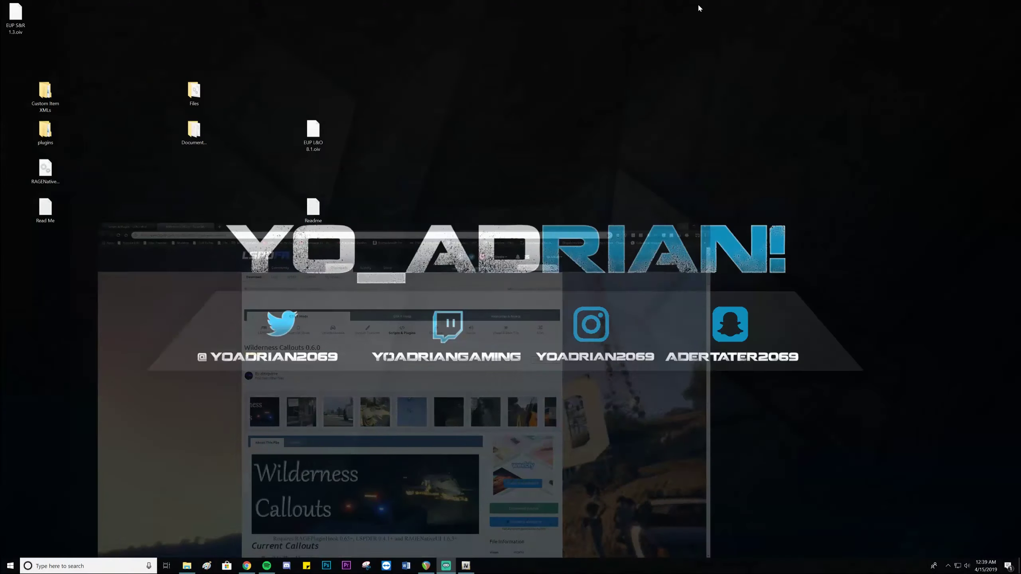
drag(370, 282, 822, 93)
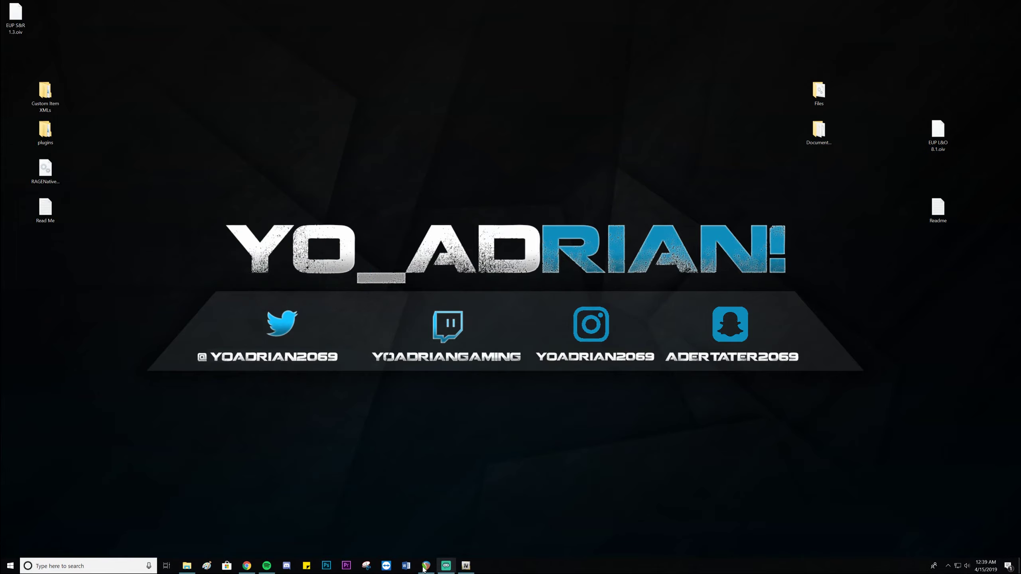
Bring up the game's plugins folder, read the requirements and installation instructions in the Interaction+ Read Me, and close it
click(188, 566)
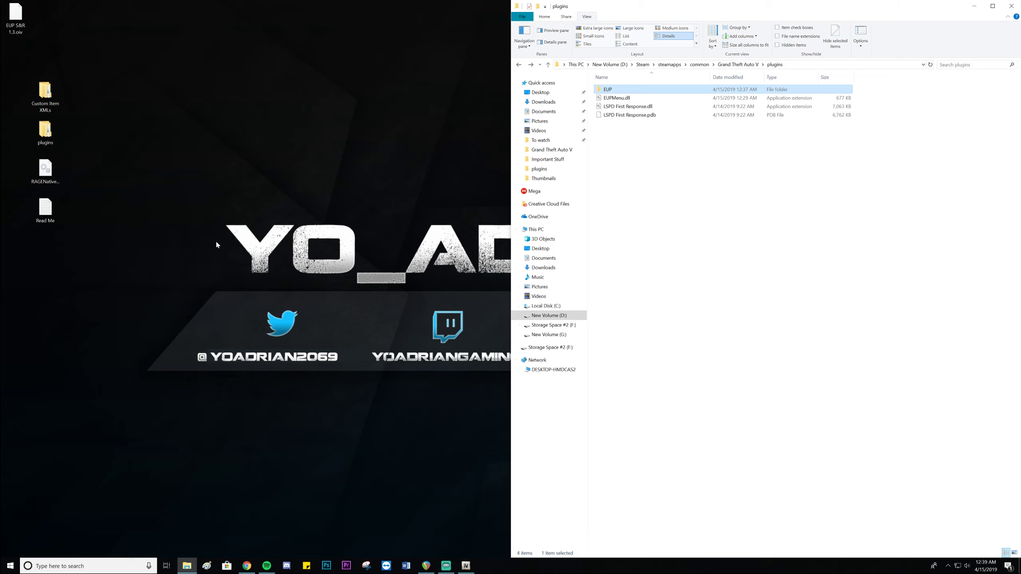
double_click(45, 207)
drag(26, 152, 94, 153)
click(52, 173)
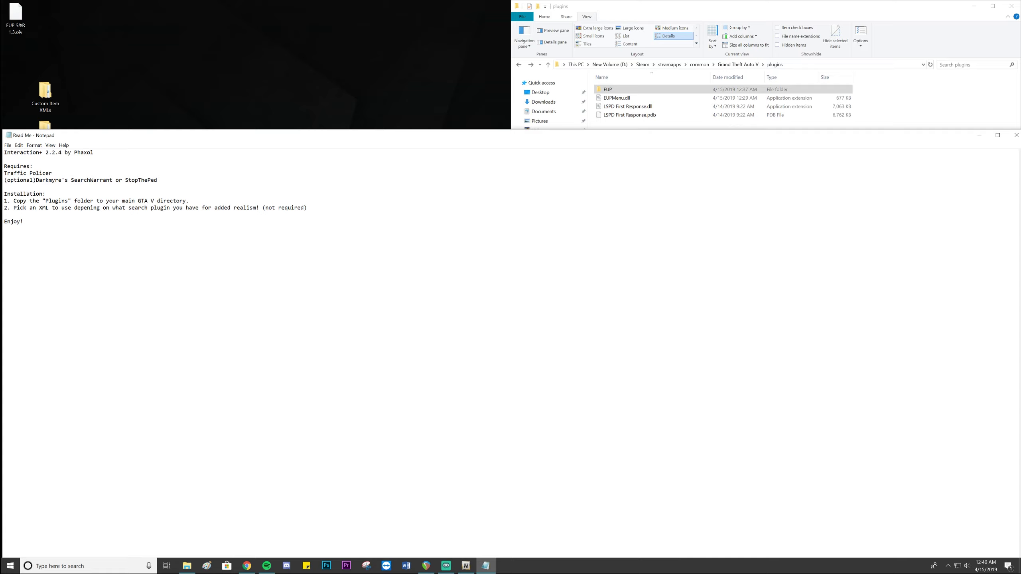
mouse_move(37, 180)
mouse_down()
mouse_move(59, 180)
mouse_move(46, 194)
mouse_up()
click(45, 193)
drag(43, 201, 4, 214)
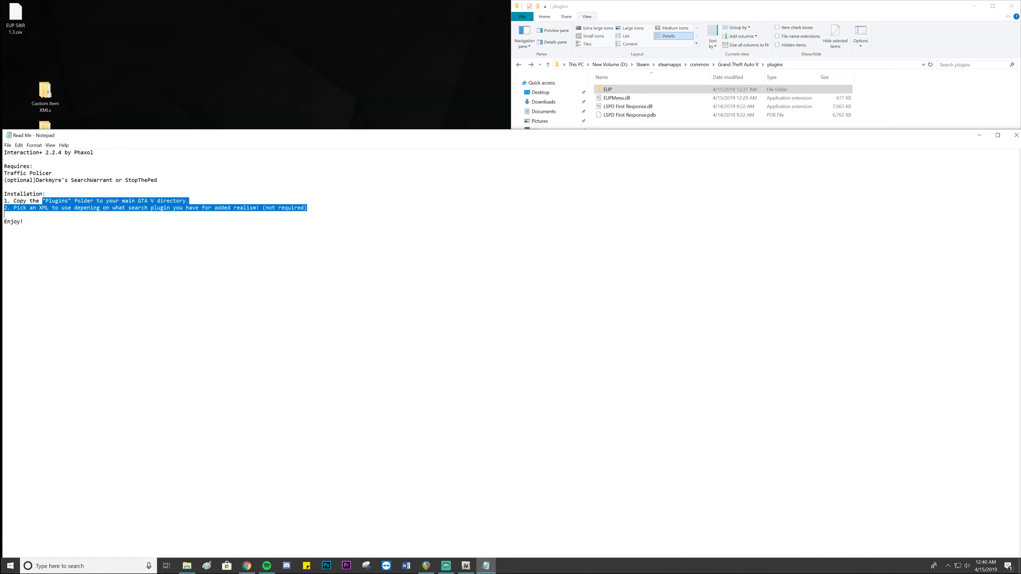
click(23, 222)
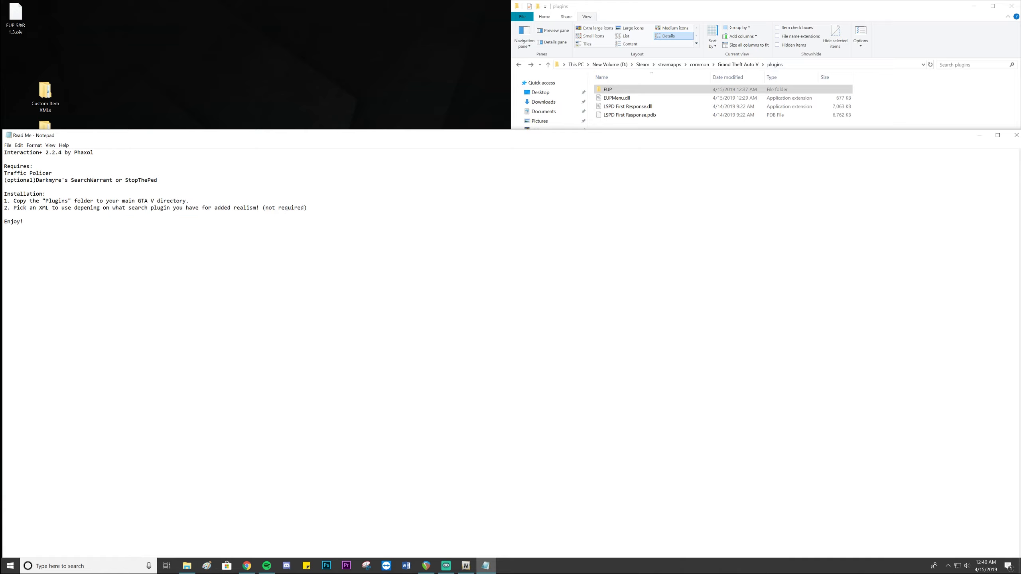
click(1017, 135)
Return to the Grand Theft Auto V folder and check the contents of the desktop's Custom Item XMLs folder
click(738, 64)
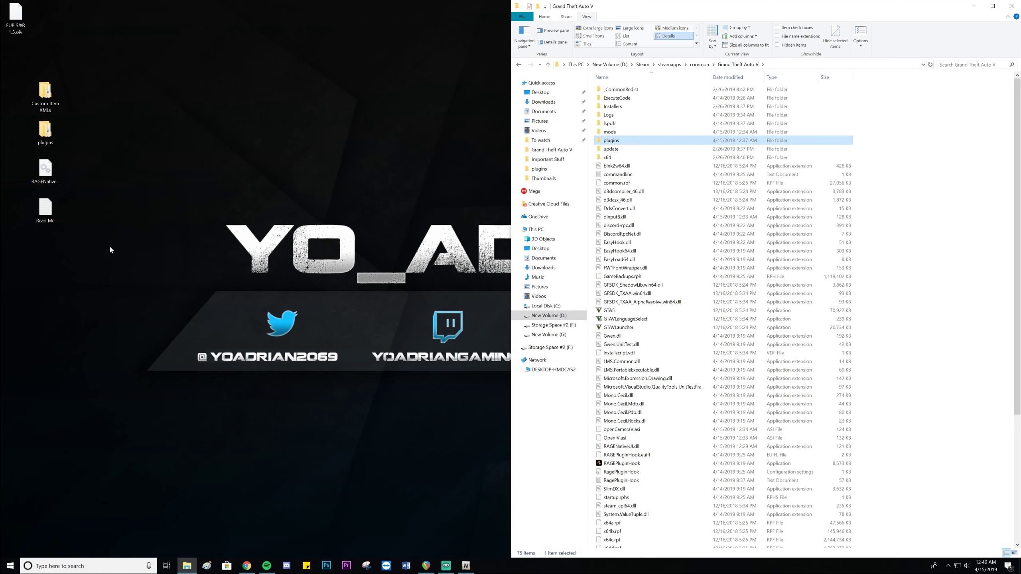
click(45, 171)
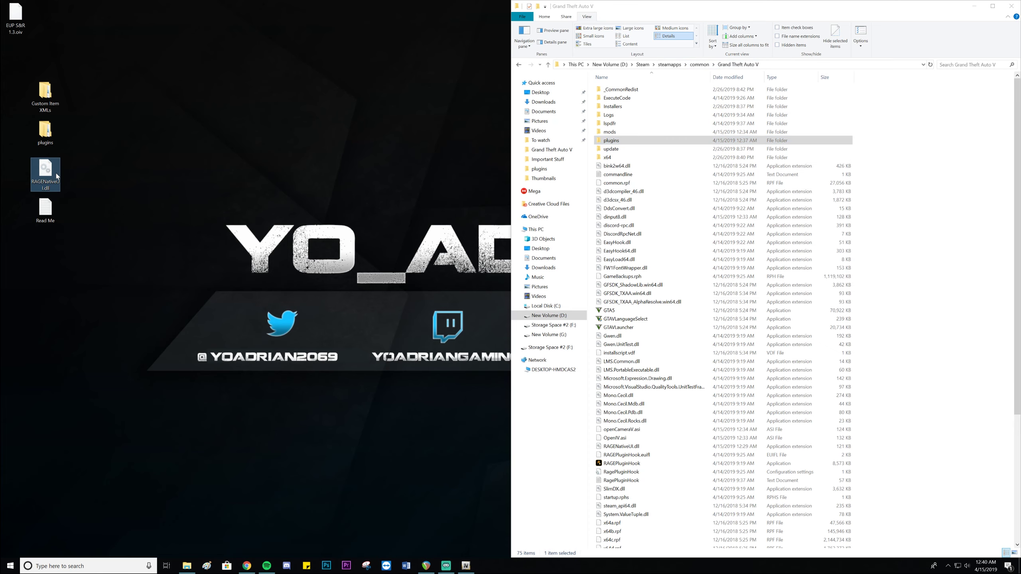
click(93, 185)
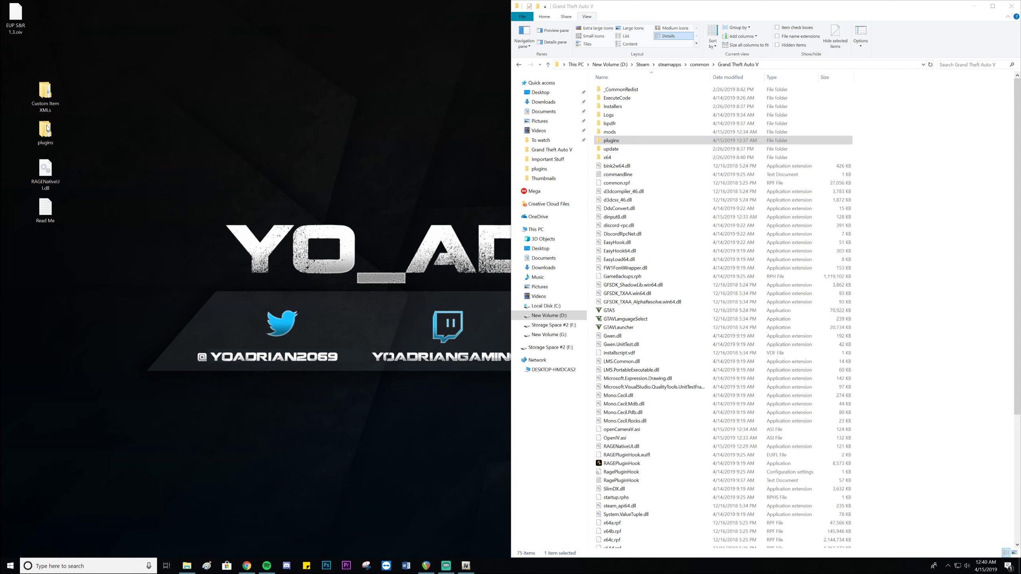
double_click(49, 92)
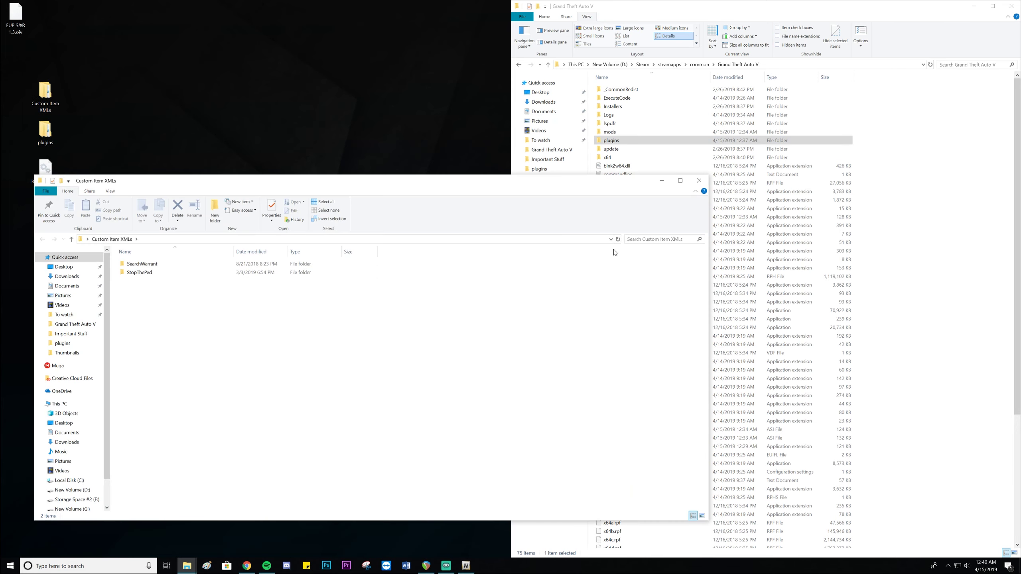
click(699, 181)
Copy the Custom Item XMLs folder from the desktop into the game's plugins folder and check its subfolders
click(618, 144)
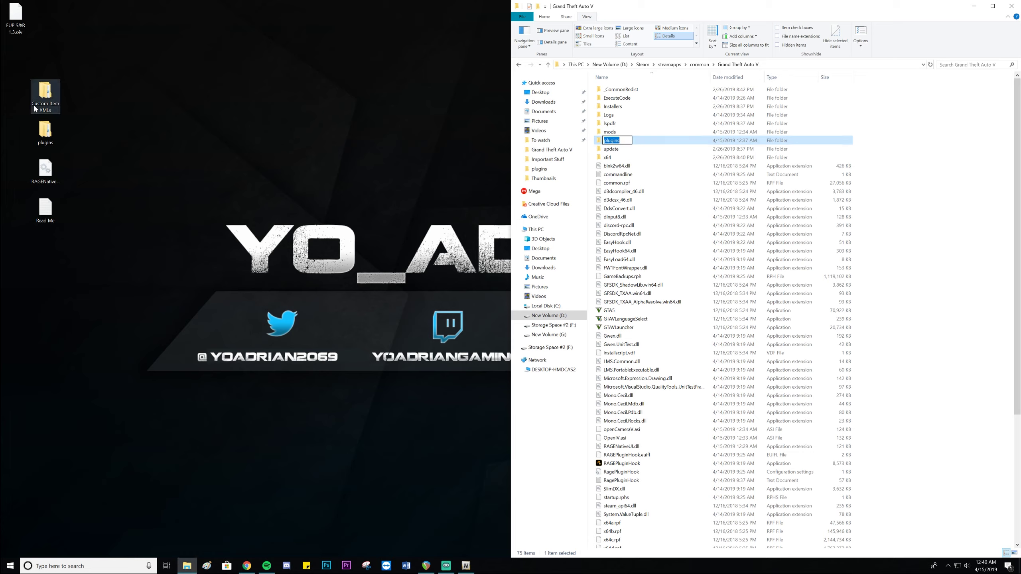
click(662, 141)
double_click(661, 141)
drag(45, 92, 775, 189)
double_click(627, 89)
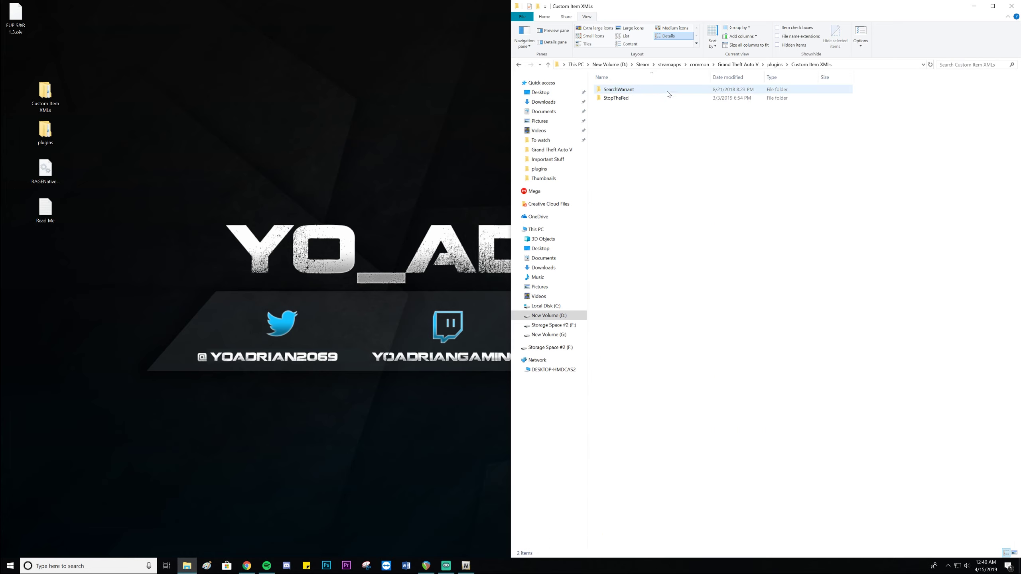
click(519, 64)
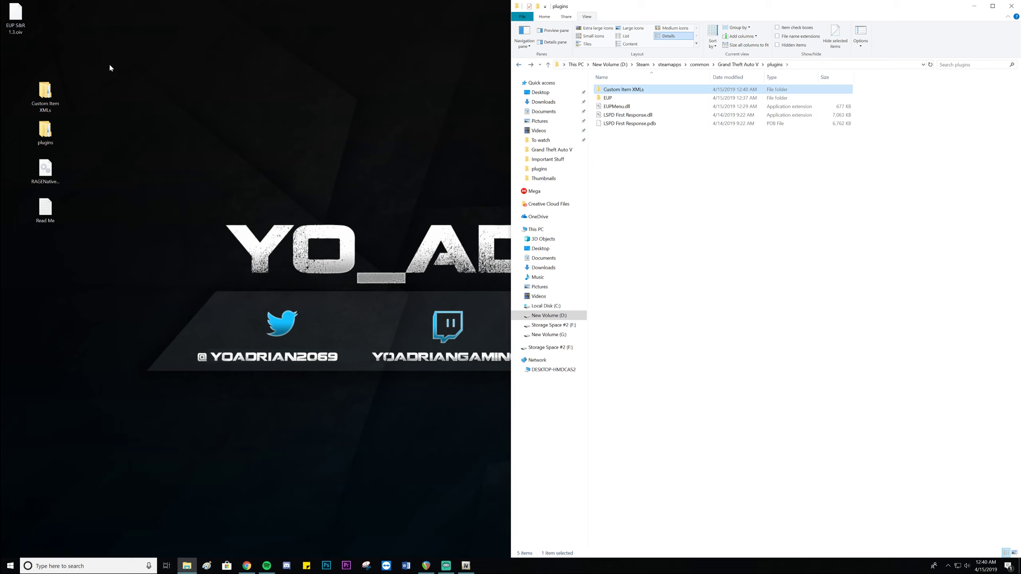
Check the desktop's plugins folder and copy it into the Grand Theft Auto V folder, replacing the existing presetoutfits.ini
click(45, 132)
double_click(45, 132)
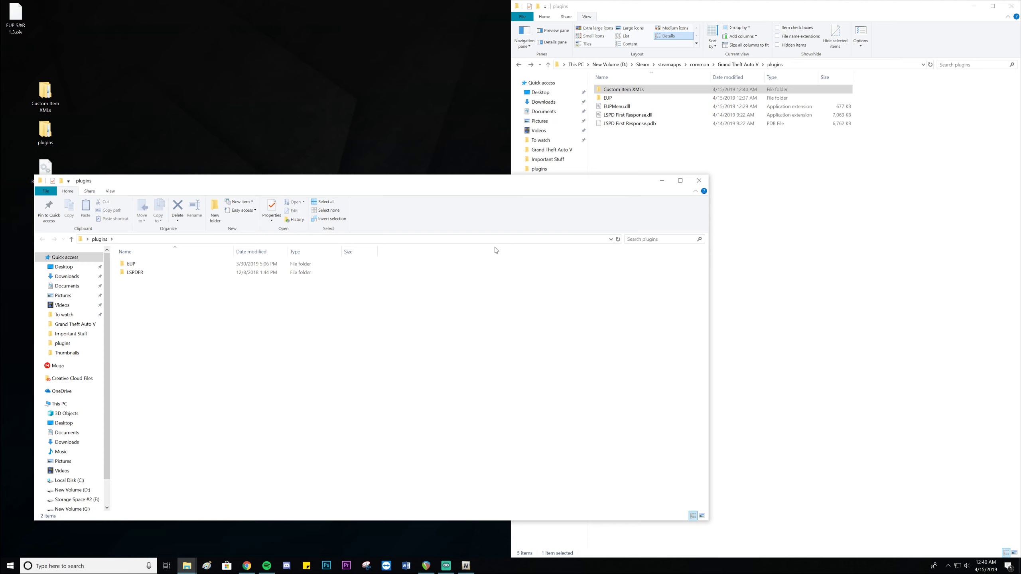
click(699, 180)
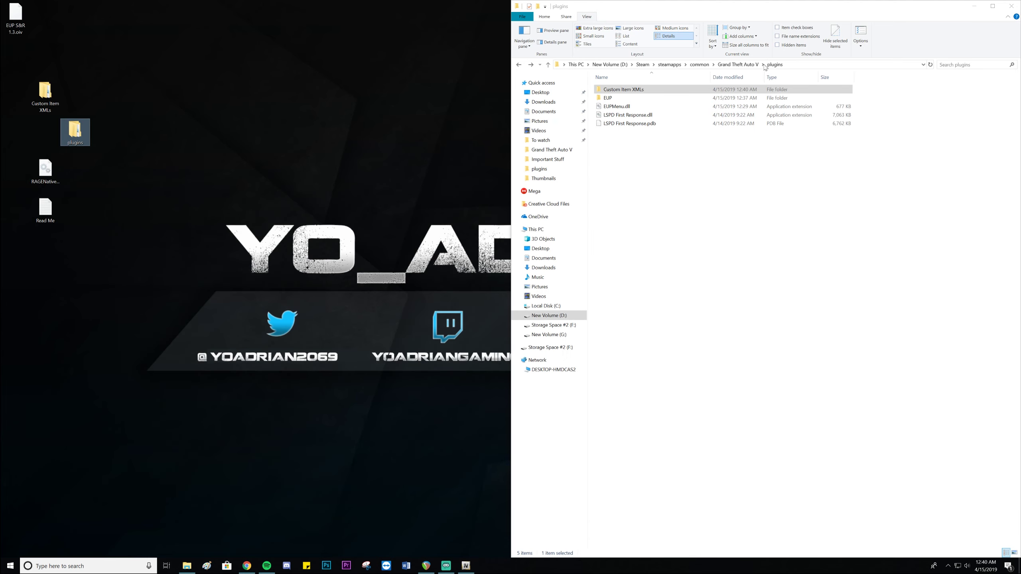
click(738, 64)
drag(75, 131, 877, 242)
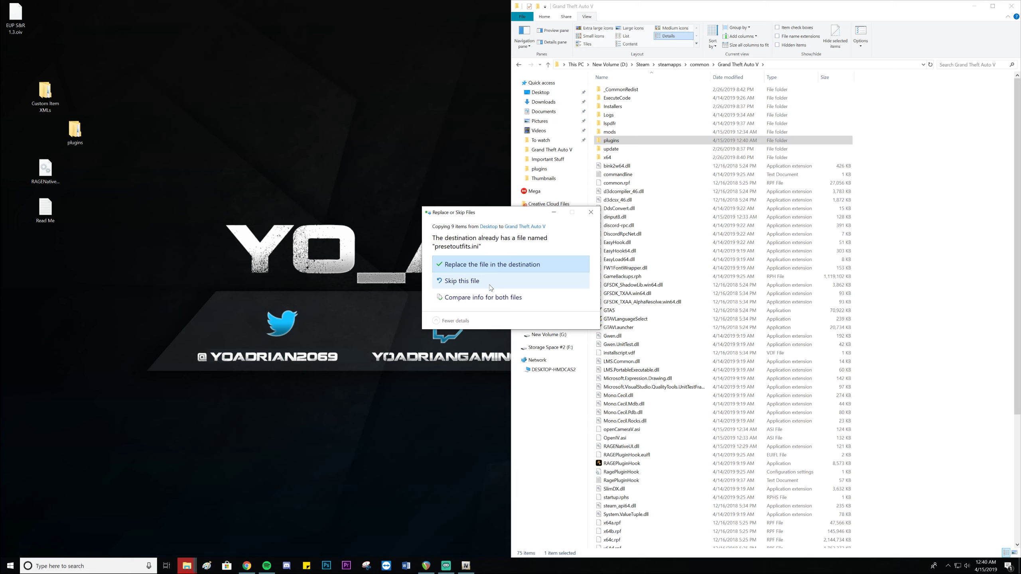
click(491, 264)
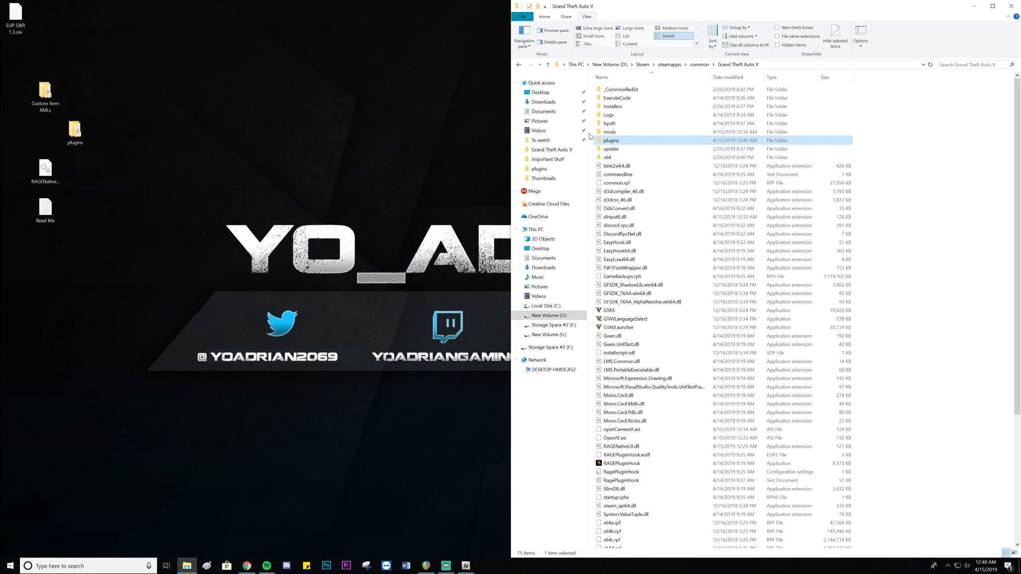
Check the merged contents of the game's plugins folder, including its EUP subfolder, and return to plugins
double_click(612, 141)
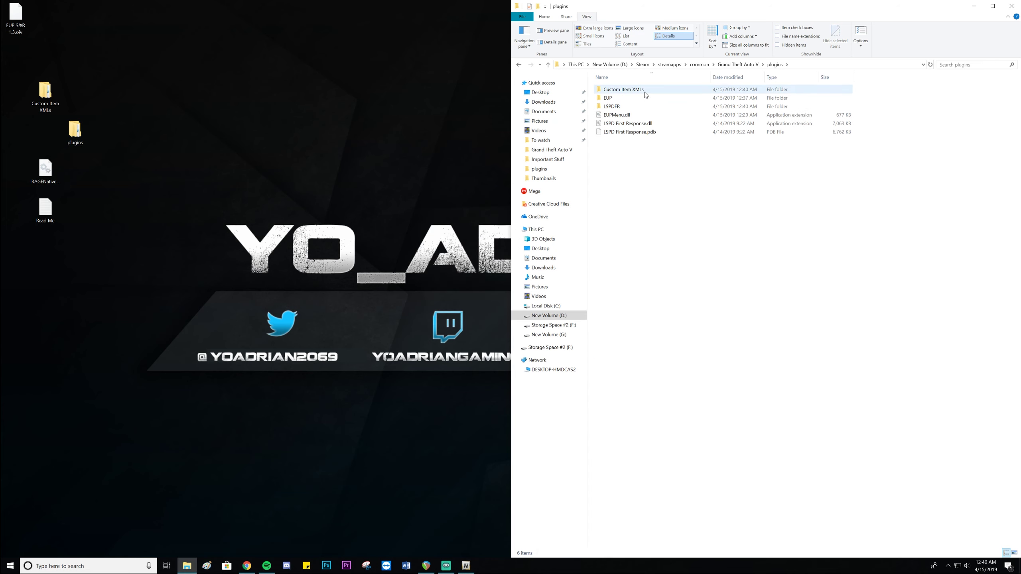
click(518, 65)
double_click(622, 142)
right_click(628, 91)
click(615, 98)
double_click(616, 98)
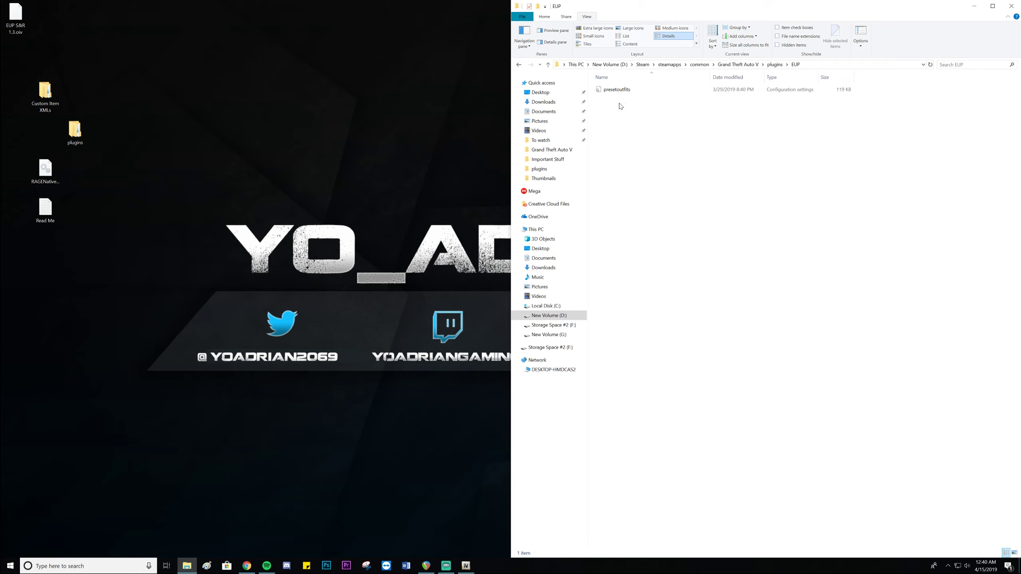
click(519, 65)
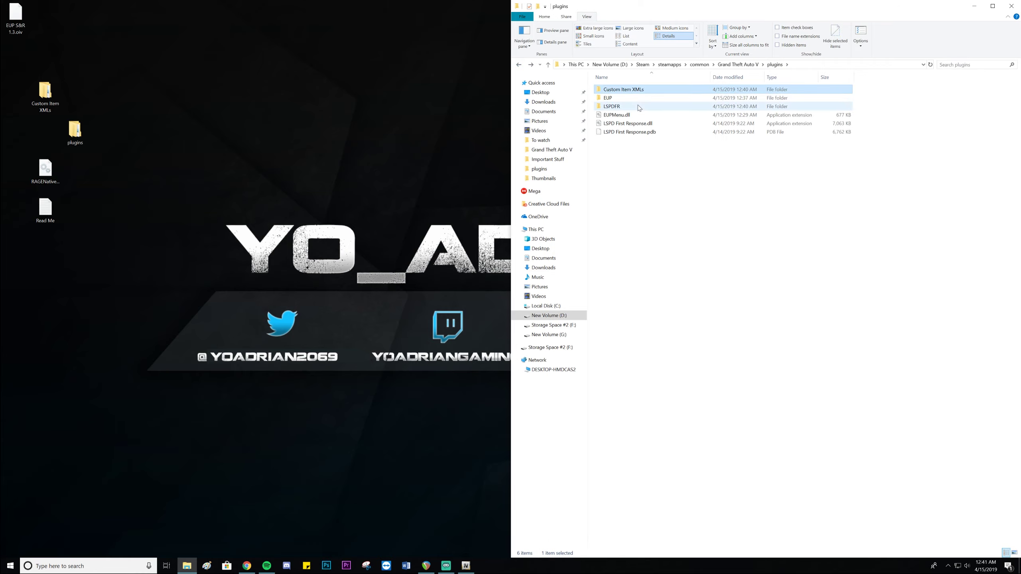
Reopen the Interaction+ Read Me and reread its second instruction about picking an XML for the search plugin
double_click(45, 207)
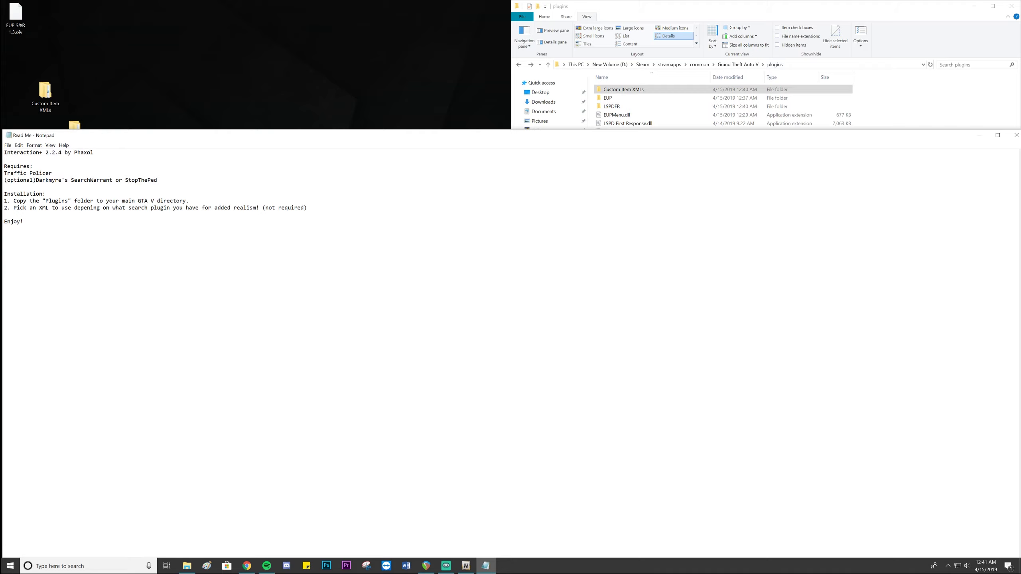
drag(30, 207, 307, 208)
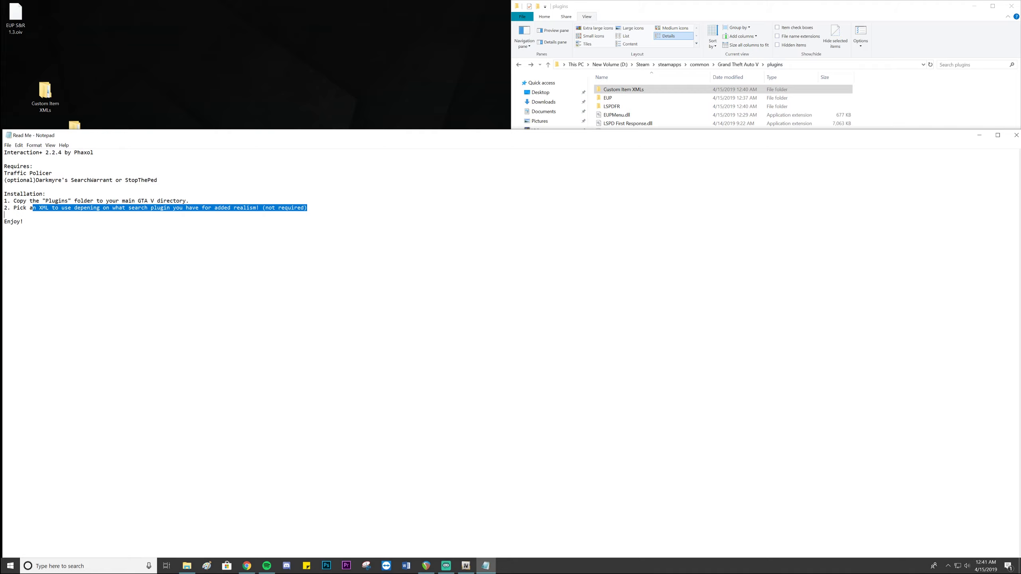
click(24, 221)
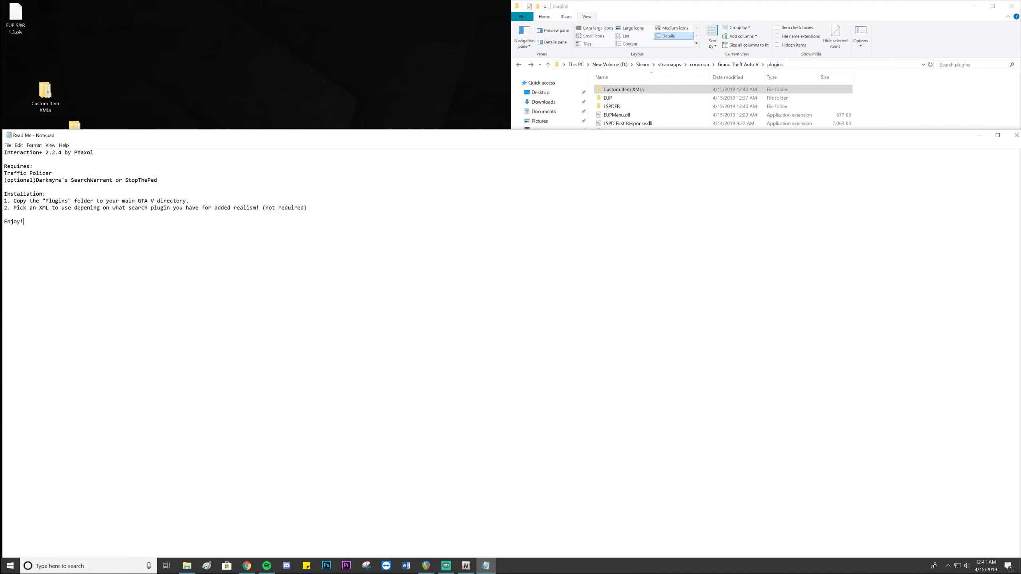
Close the Read Me, move the Custom Item XMLs folder from the game's plugins folder into its LSPDFR subfolder, and check both folders
click(1015, 136)
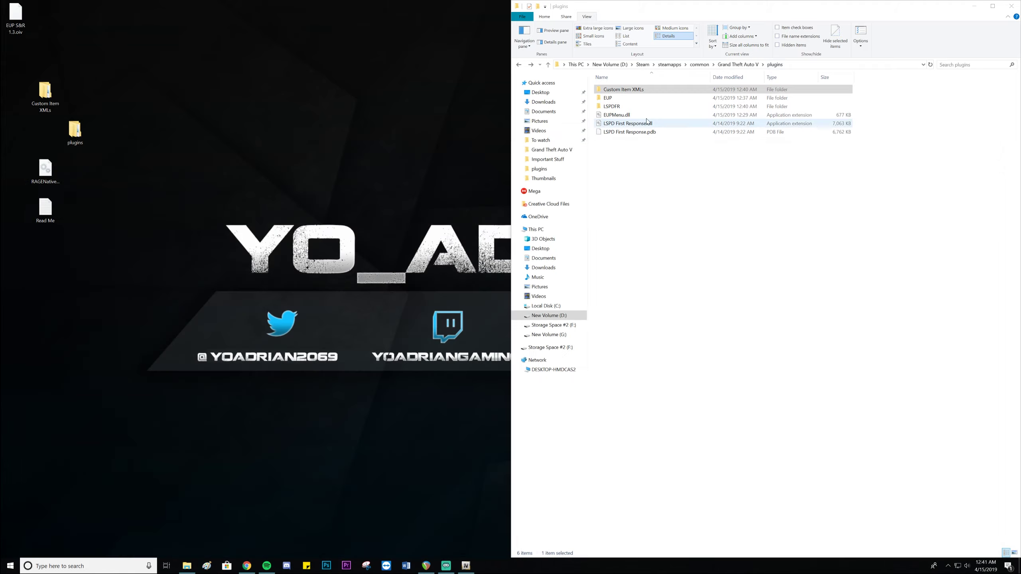
double_click(620, 109)
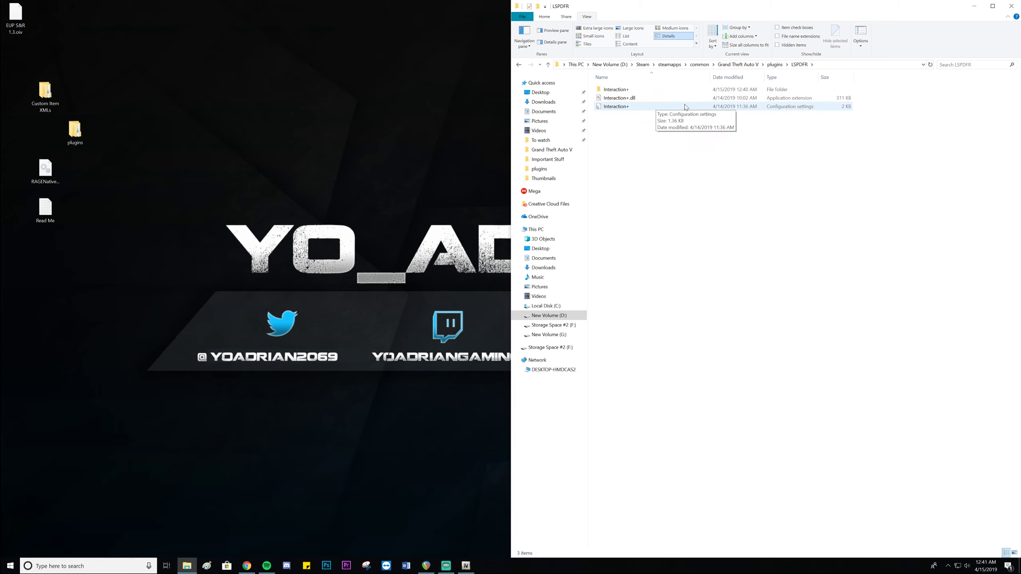
key(alt+Left)
drag(621, 89, 630, 108)
double_click(615, 98)
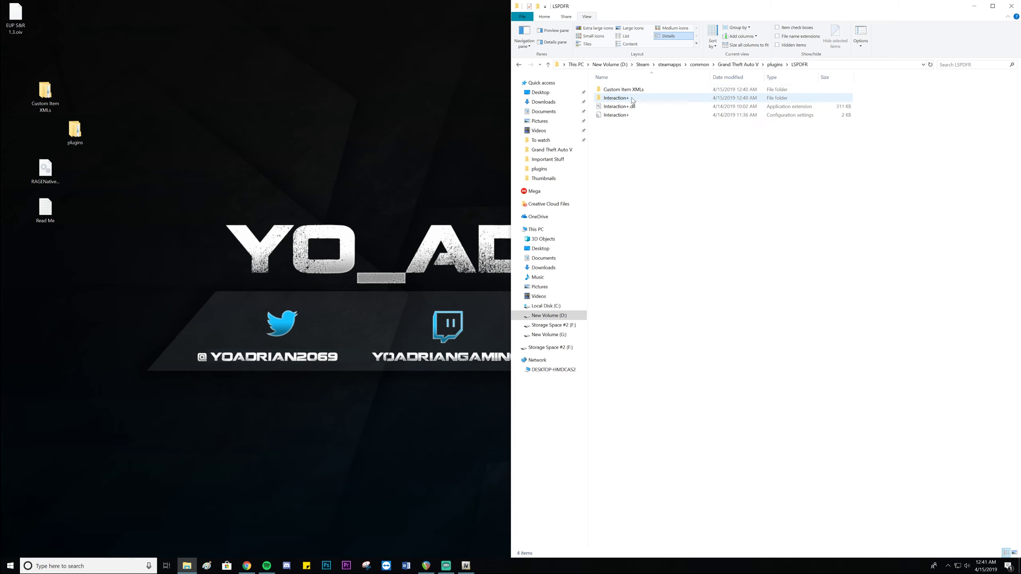
mouse_move(683, 141)
mouse_down()
mouse_move(600, 104)
mouse_move(683, 141)
mouse_up()
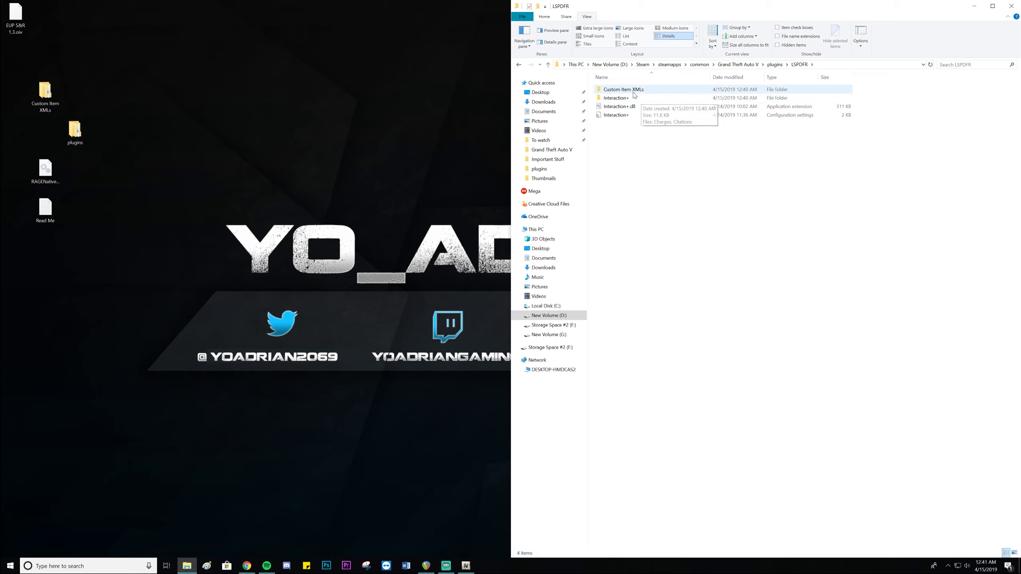
key(BackSpace)
click(666, 143)
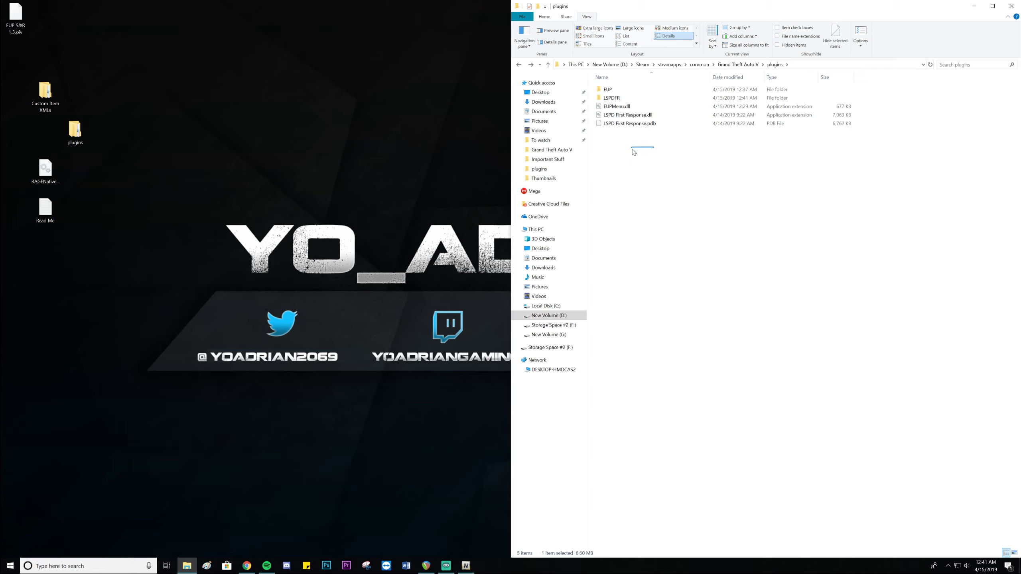
Open the Interaction+ configuration settings file in the LSPDFR folder, try editing its key settings, and close it without saving
double_click(615, 98)
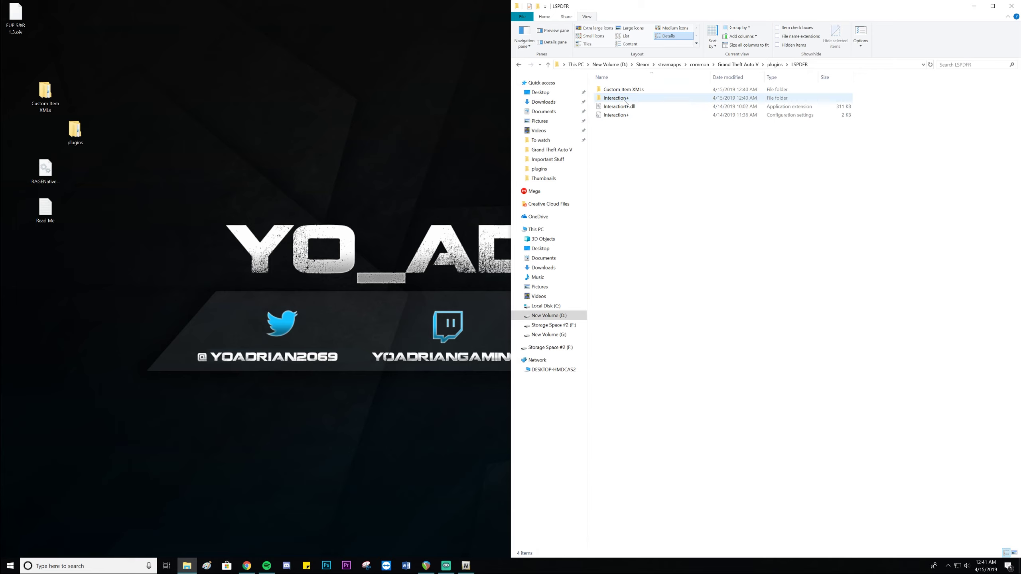
double_click(753, 115)
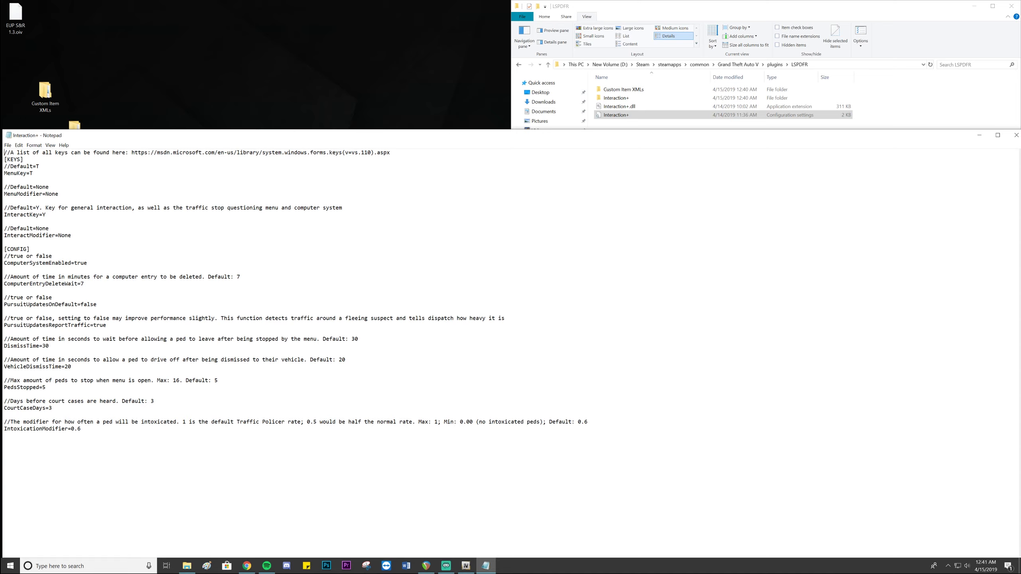
key(Down)
key(Down)
key(Down)
key(End)
key(shift+Left)
text(F)
click(1017, 135)
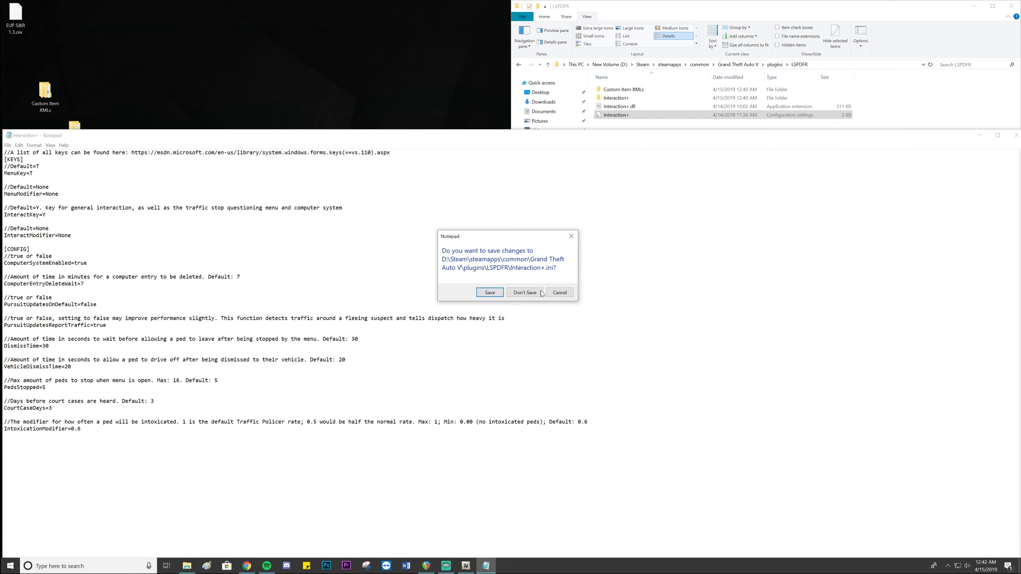
click(521, 297)
Return from the LSPDFR folder to the game's plugins folder and clear the selection
drag(809, 196, 599, 86)
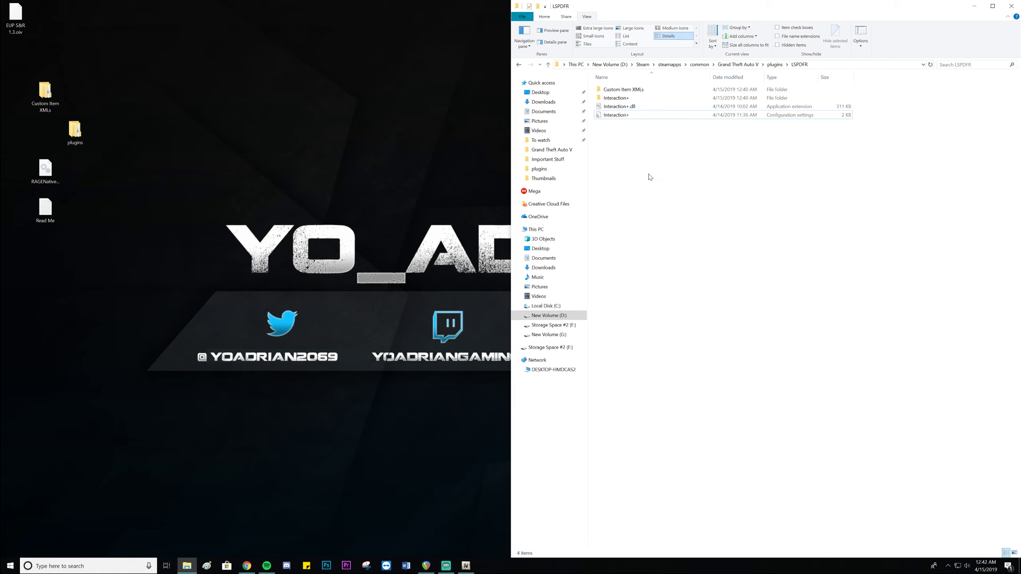
click(775, 65)
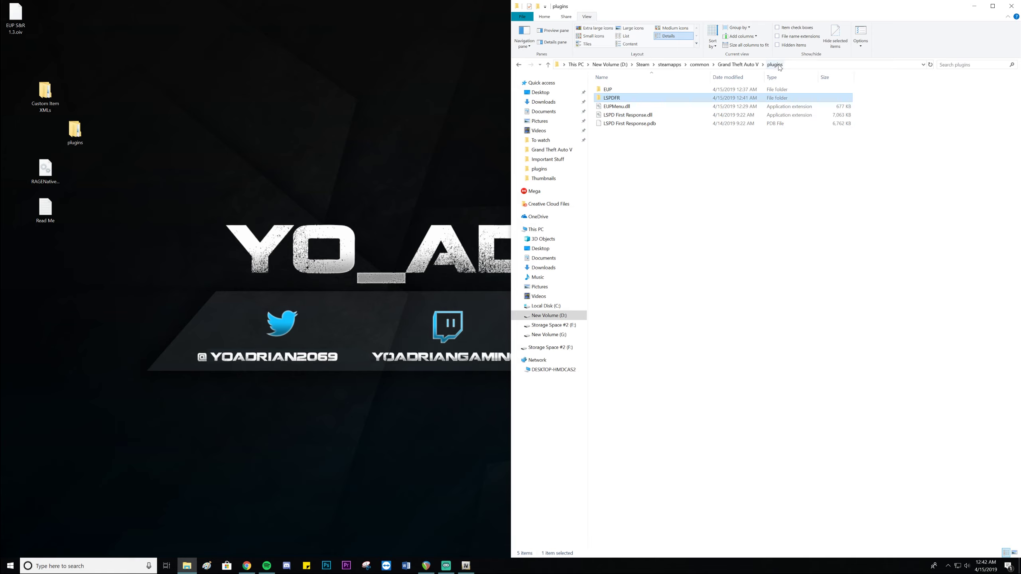
click(742, 167)
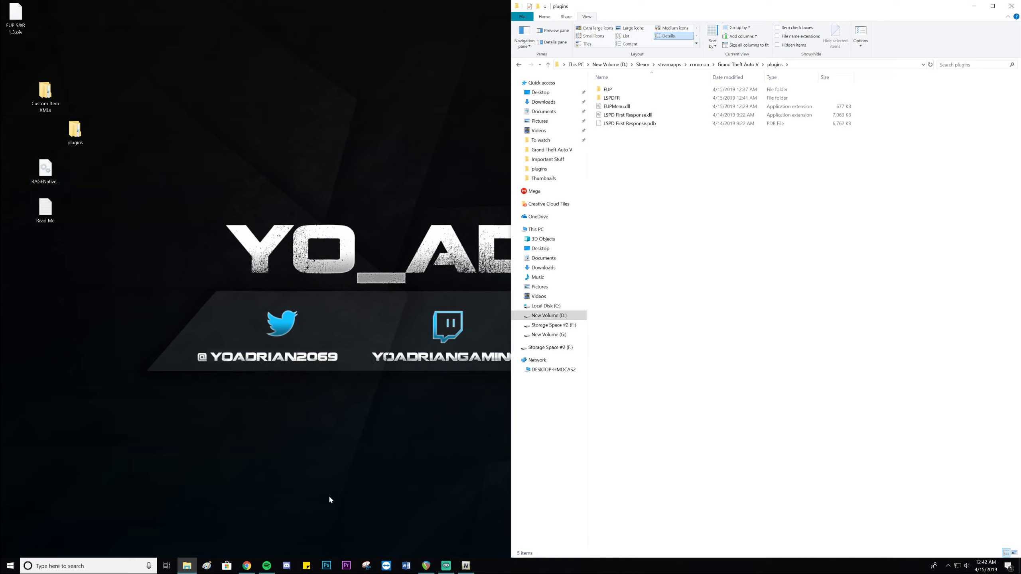
Switch to Chrome and review the Wilderness Callouts 0.6.0 page, including its requirements, callout list and file information
click(252, 565)
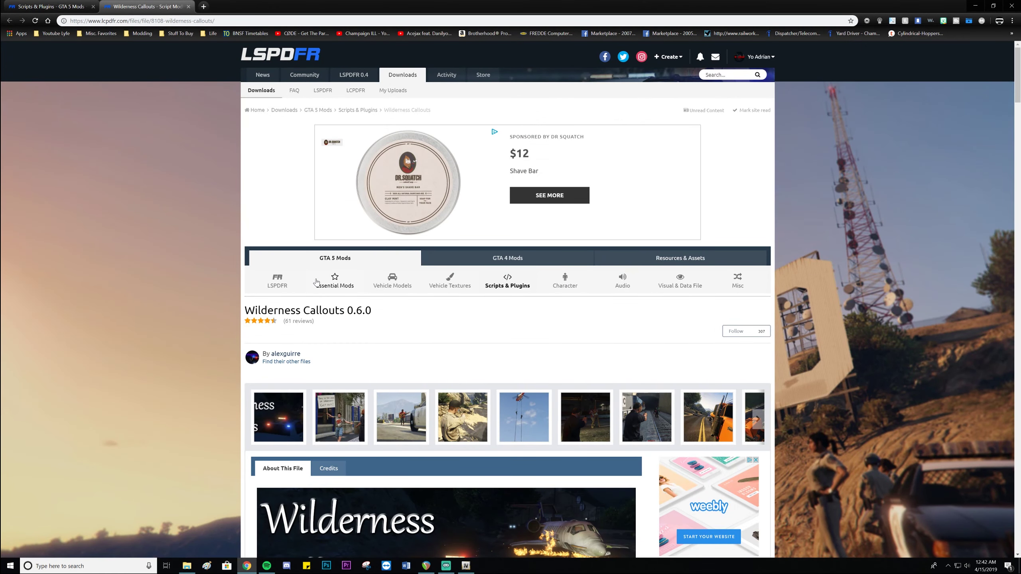
scroll(385, 330, down, 5)
scroll(384, 330, down, 5)
drag(395, 407, 370, 362)
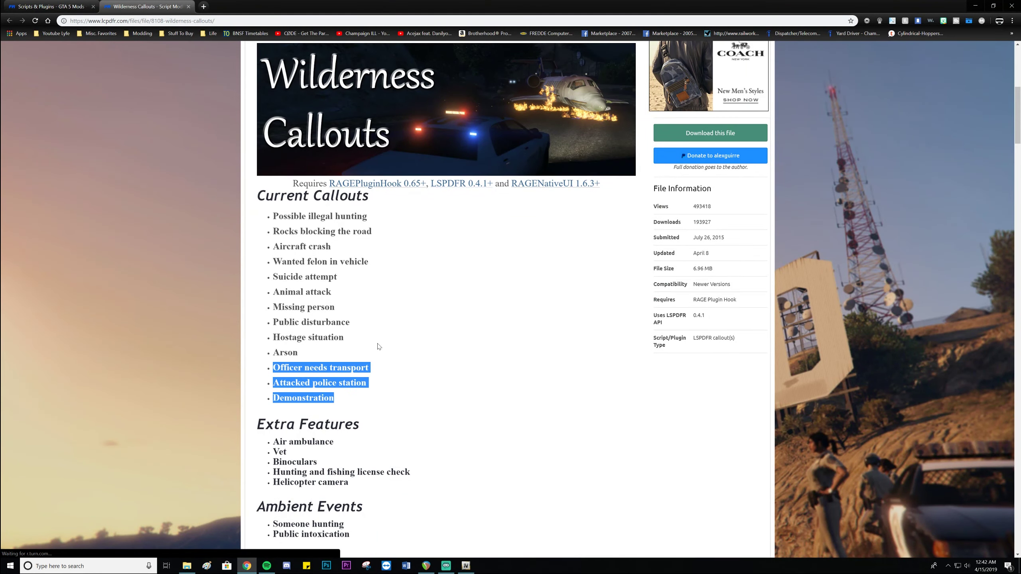
click(484, 315)
scroll(499, 318, up, 2)
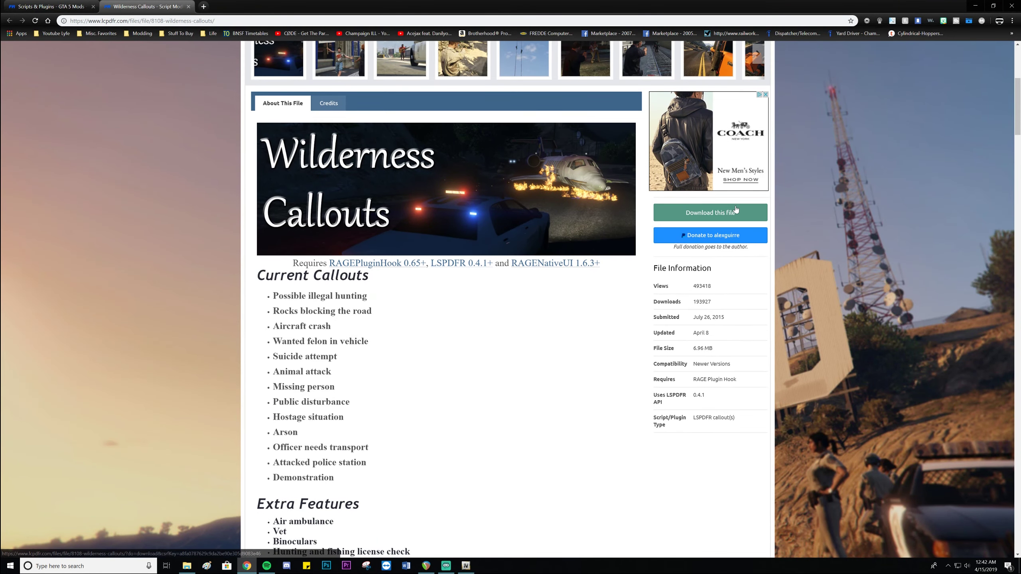
scroll(394, 226, up, 2)
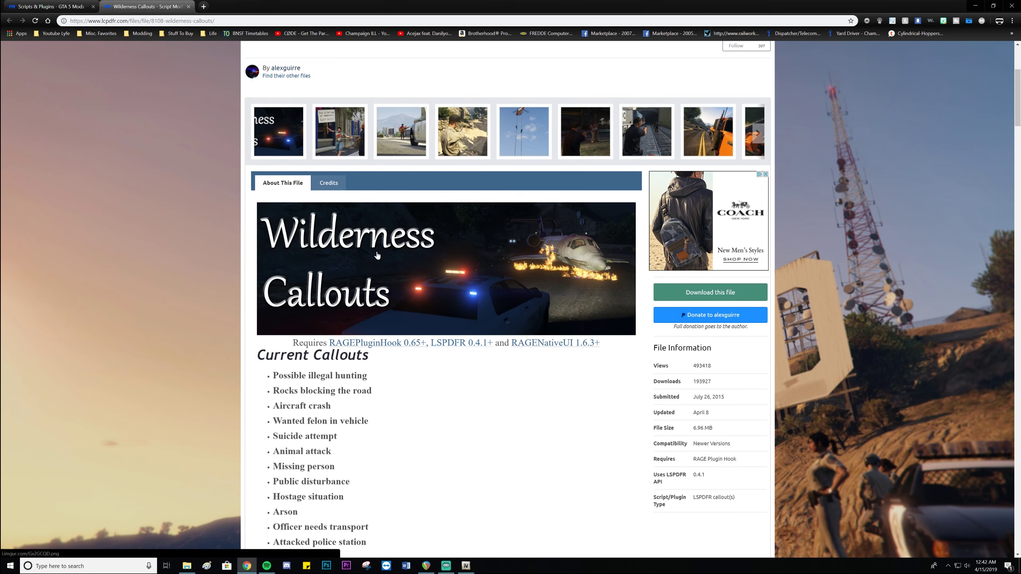
scroll(442, 264, down, 1)
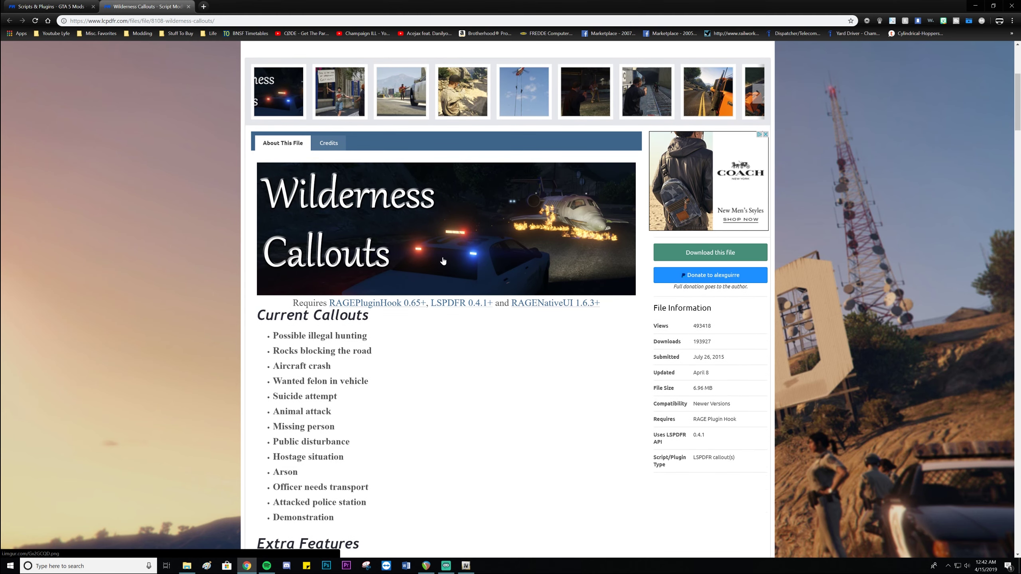
Download the Wilderness Callouts file, agreeing to its download prompt, and open the downloaded zip archive
click(744, 253)
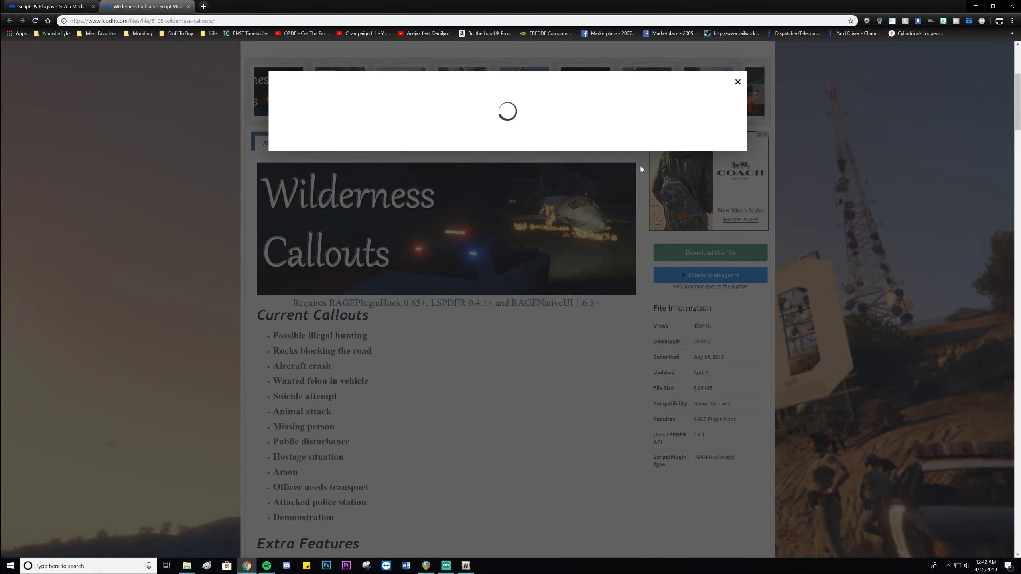
click(709, 184)
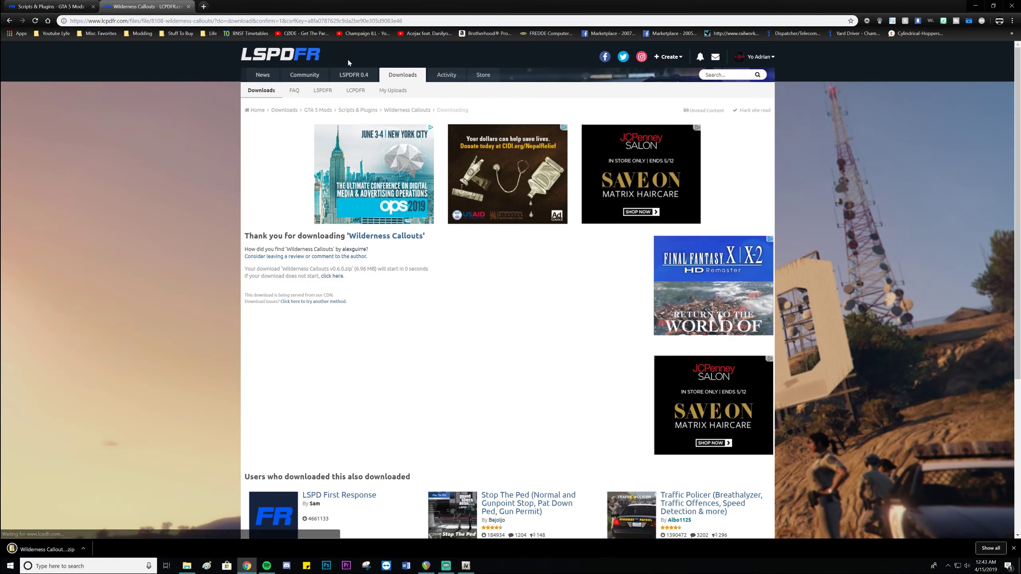
click(96, 549)
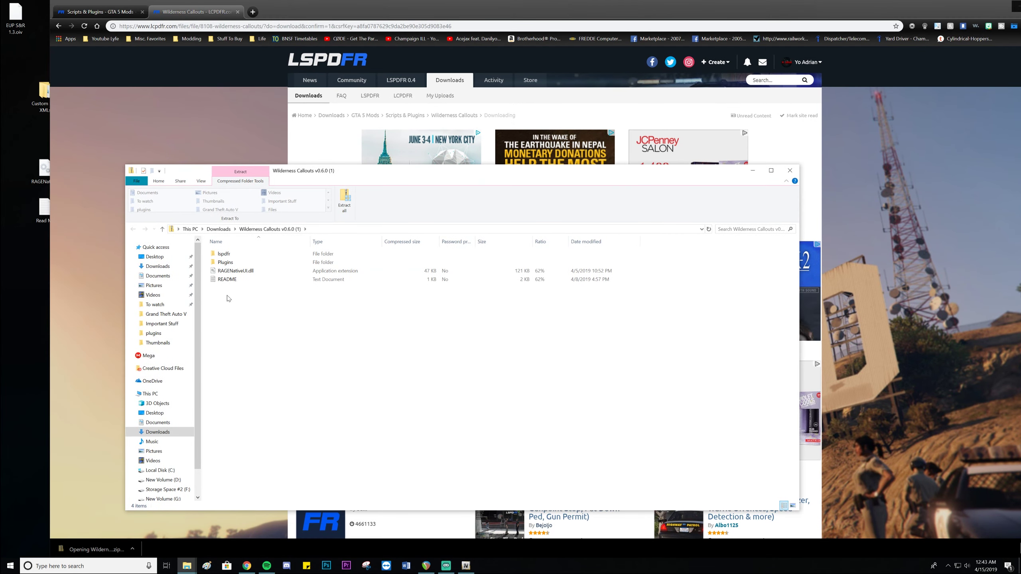
Create a new folder on the desktop, copy everything from the Wilderness Callouts archive into it, and close the archive
right_click(34, 254)
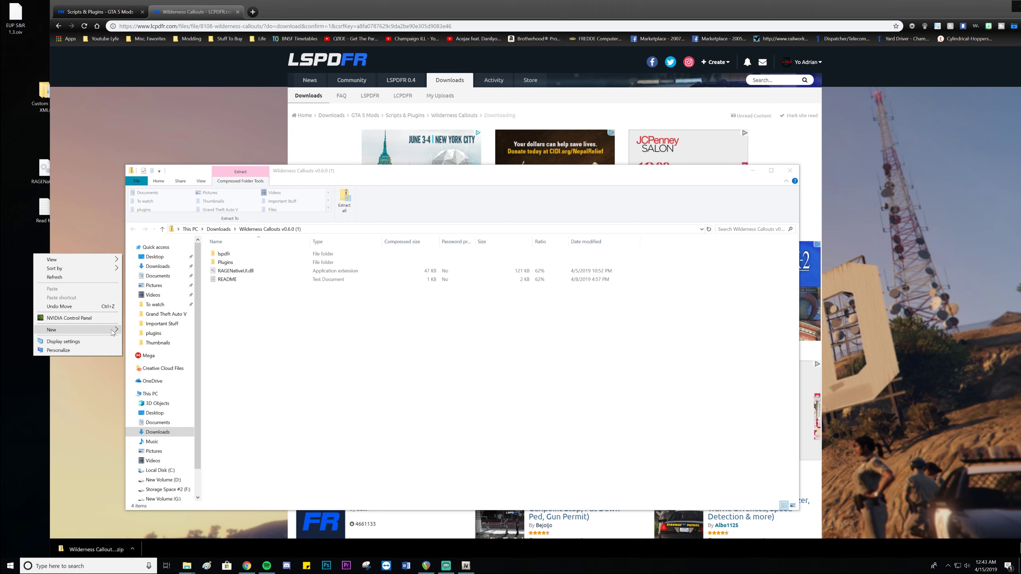
click(139, 333)
drag(251, 248, 40, 256)
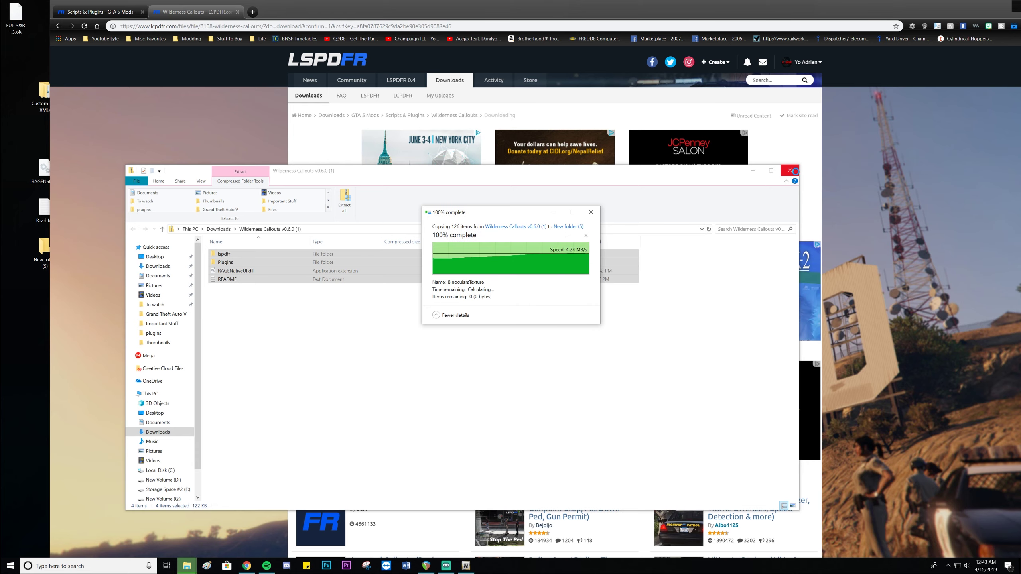
click(790, 170)
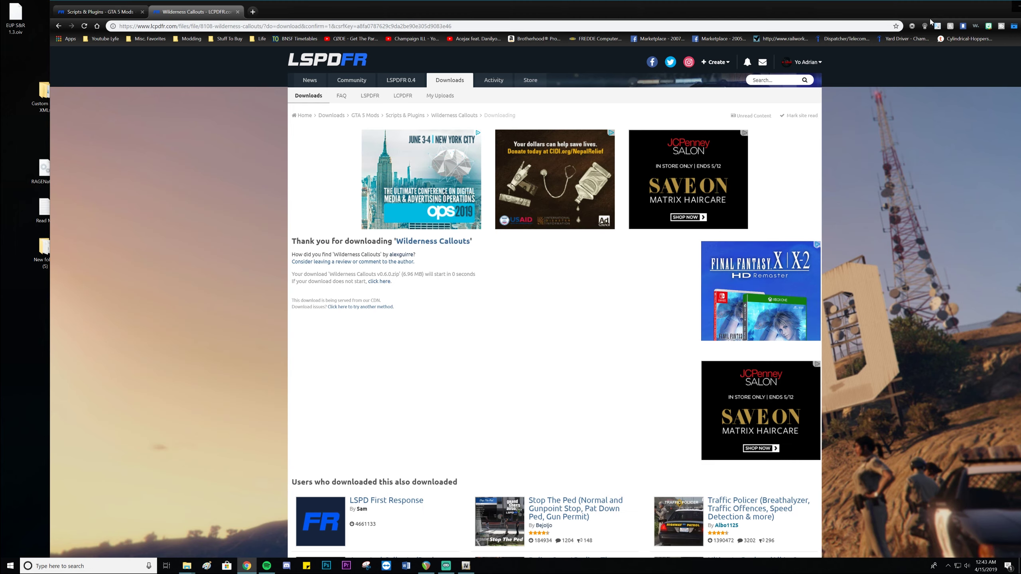
Close the browser and open the extracted Wilderness Callouts folder side by side with the main Grand Theft Auto V folder
double_click(925, 16)
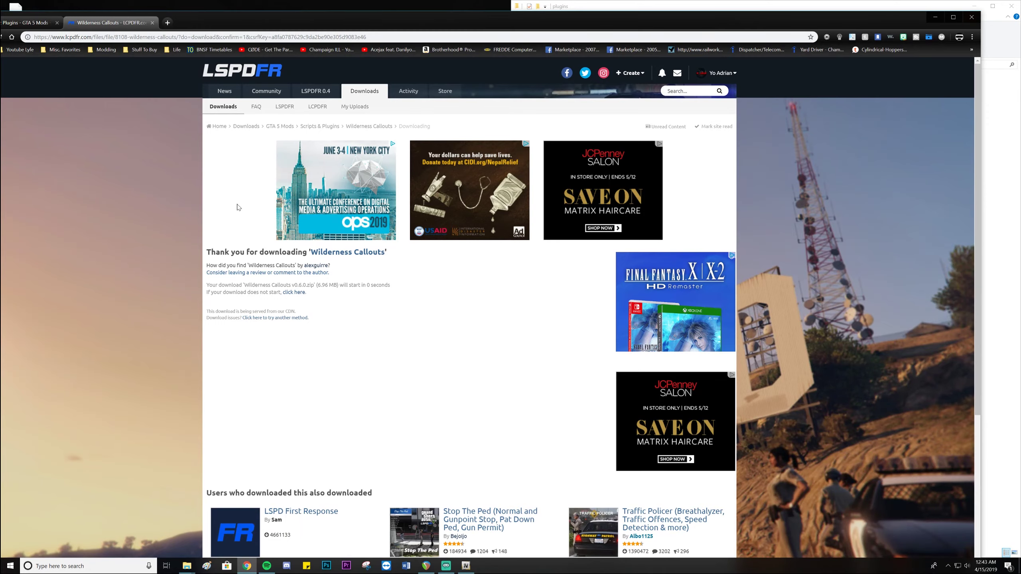
click(971, 17)
double_click(47, 251)
key(super+Left)
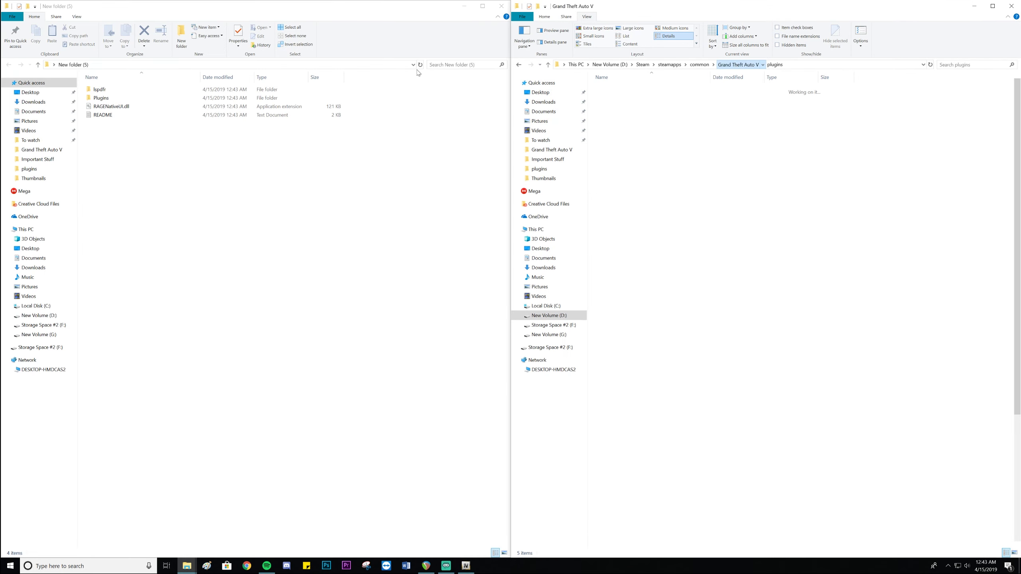
click(738, 65)
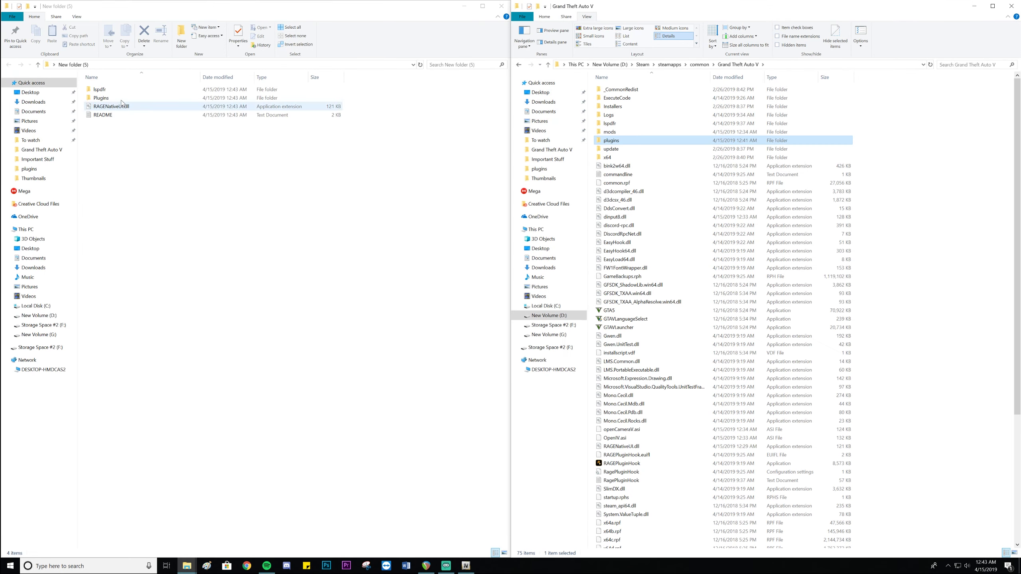
Compare the mod's lspdfr folder with the game's lspdfr folder, checking the mod's audio subfolders, and return to the extracted folder's root
click(147, 91)
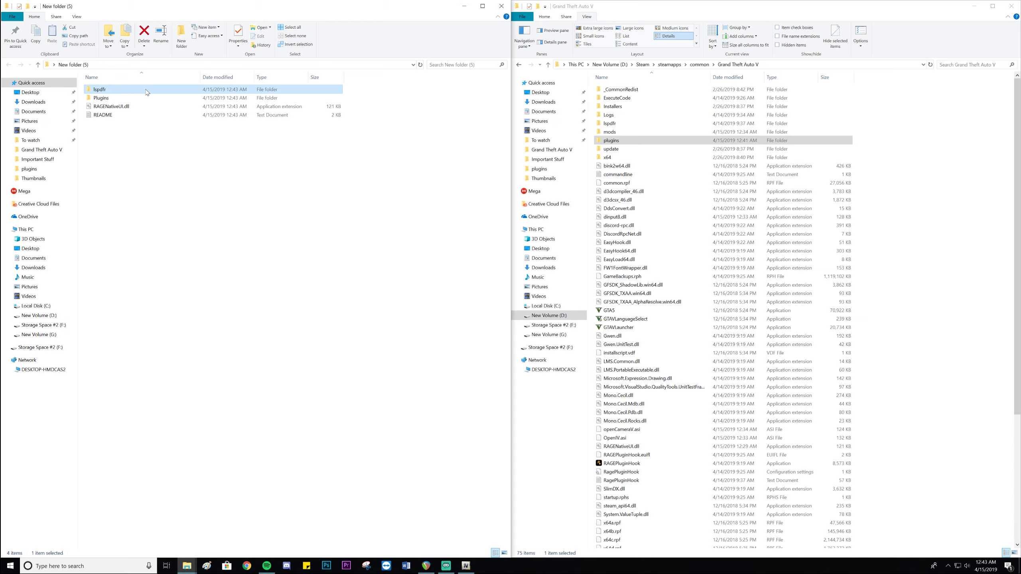
double_click(627, 124)
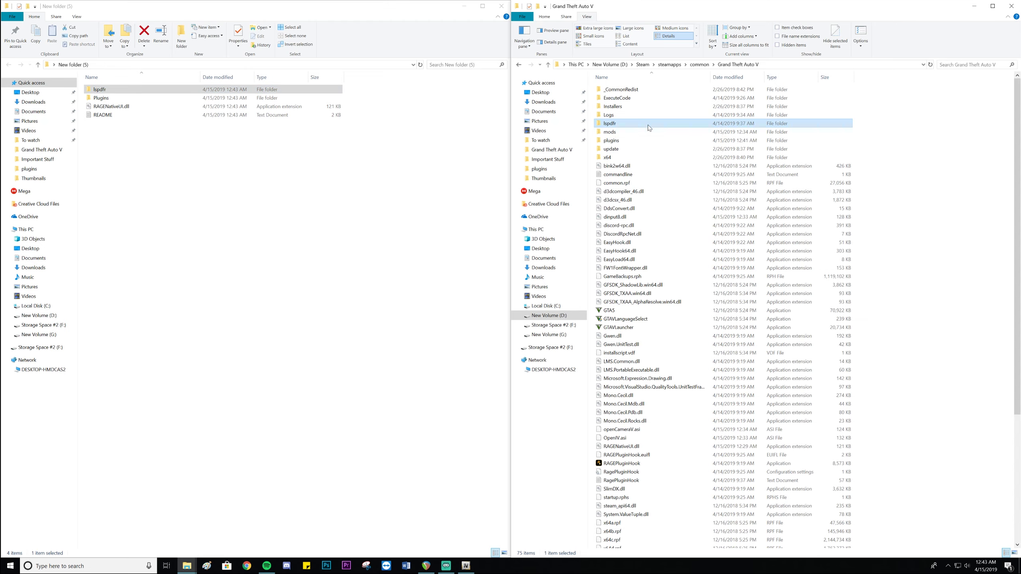
double_click(178, 91)
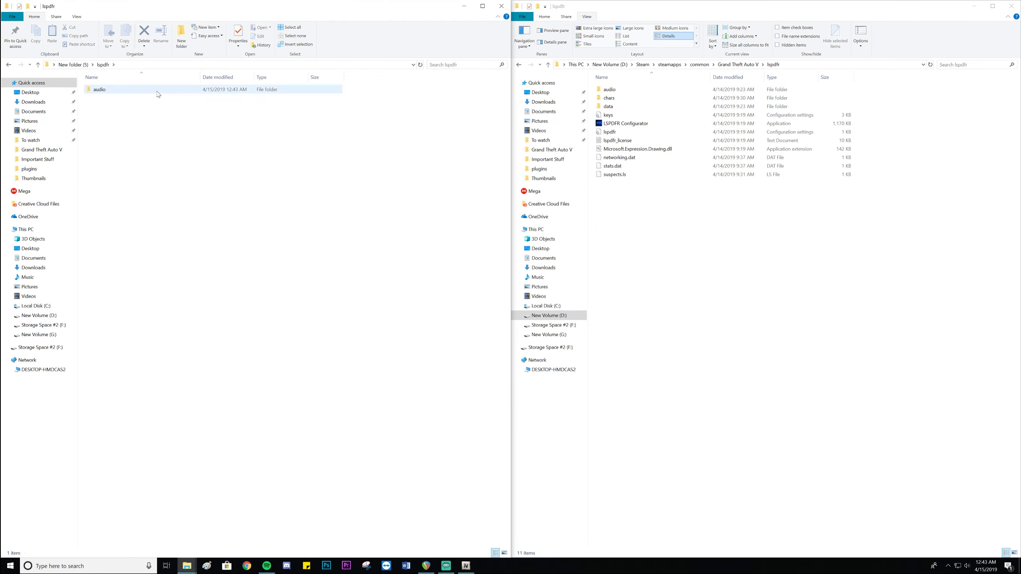
double_click(151, 93)
double_click(131, 93)
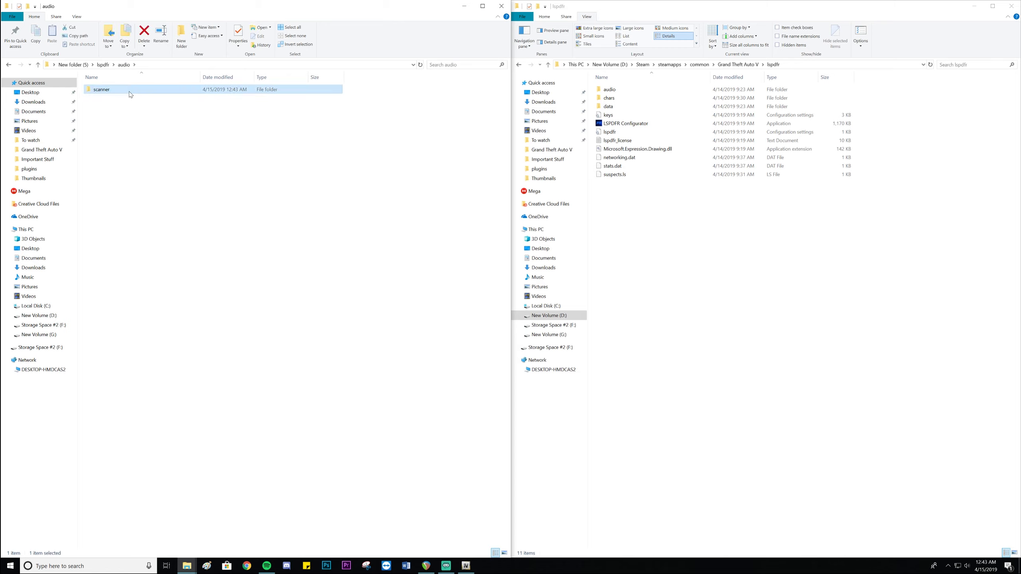
click(8, 66)
click(8, 66)
click(8, 65)
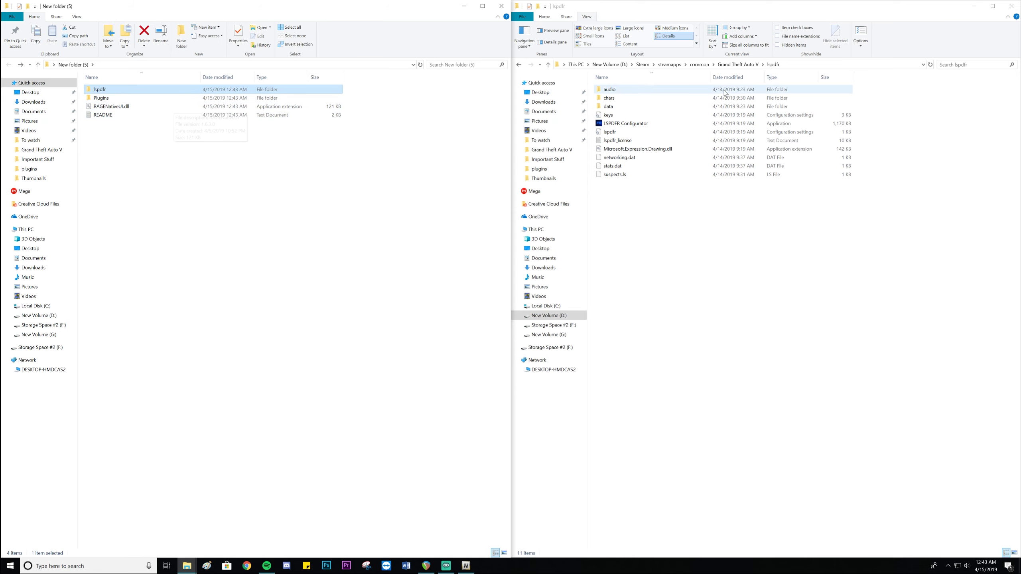
Copy the mod's lspdfr and Plugins folders into the main Grand Theft Auto V folder
click(738, 64)
shift+click(115, 101)
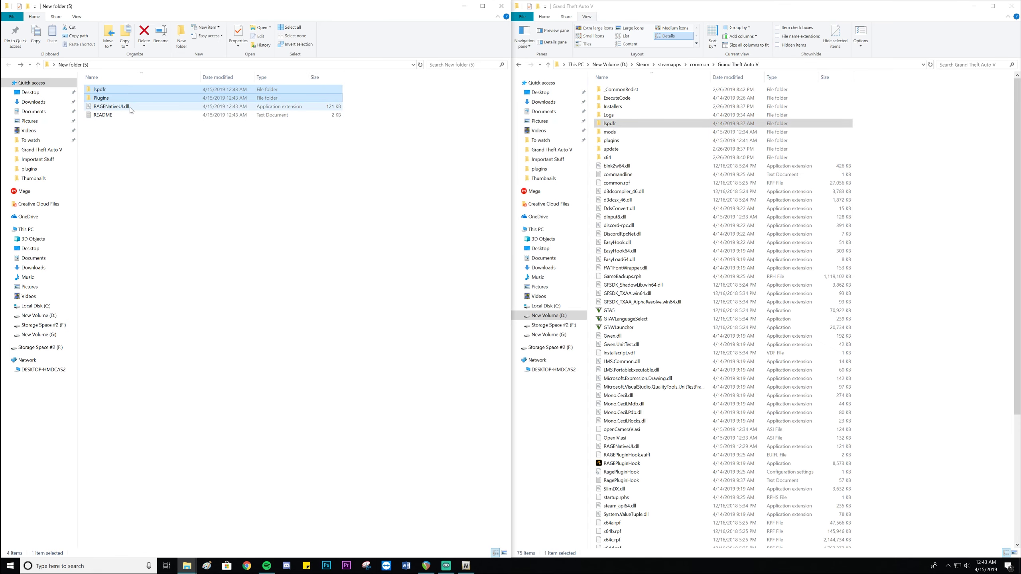
drag(114, 101, 941, 171)
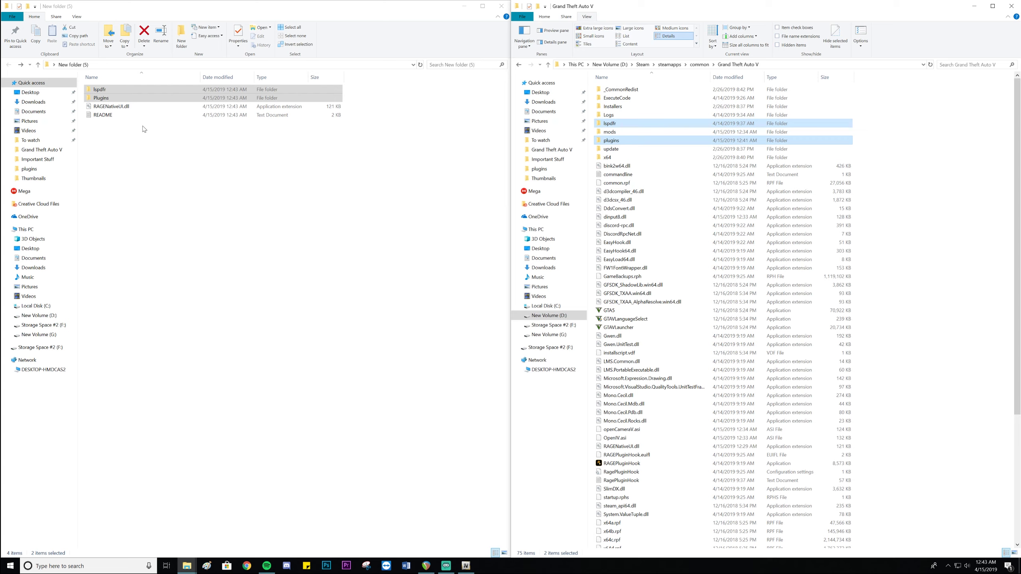
Read the Wilderness Callouts README and check the game's lspdfr audio scanner folder for the WILDERNESS_CALLOUTS_AUDIO folder
double_click(132, 115)
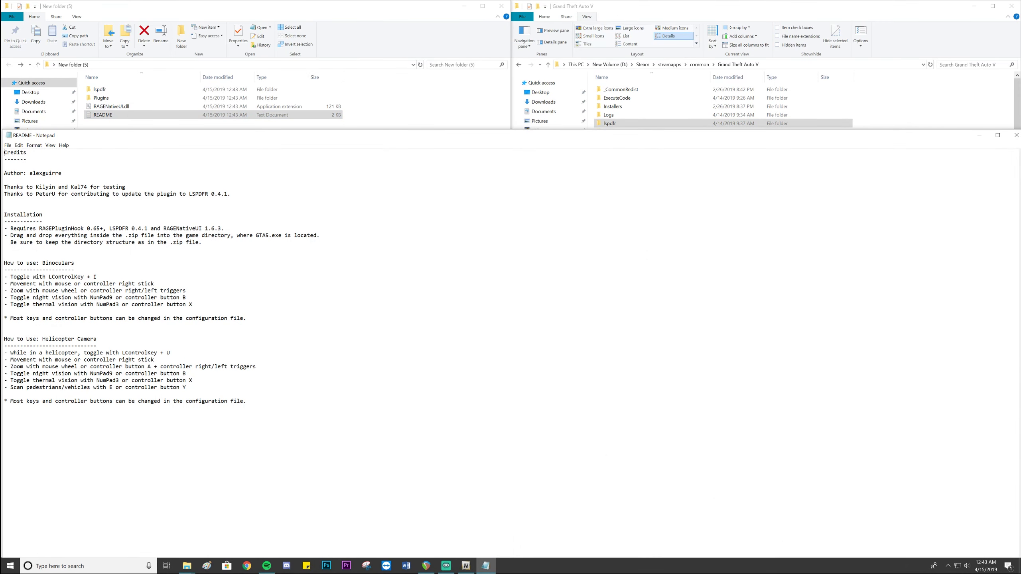
click(1019, 140)
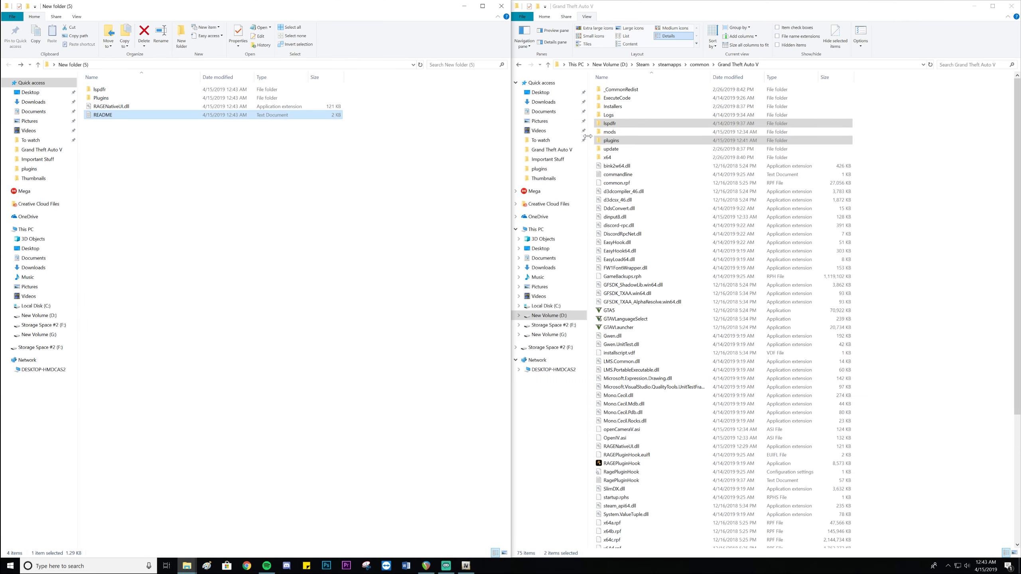
double_click(626, 124)
double_click(622, 91)
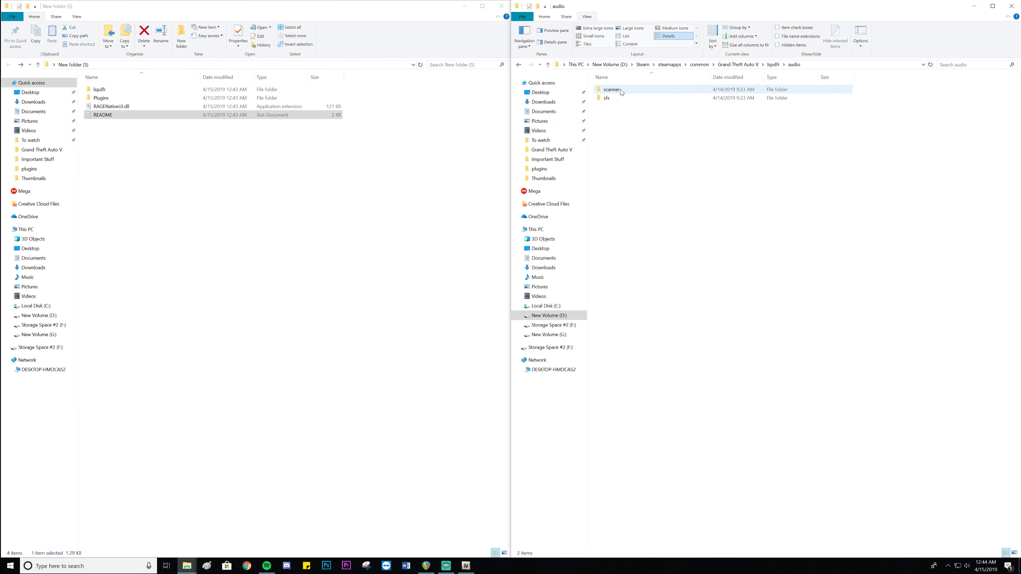
click(624, 92)
double_click(623, 92)
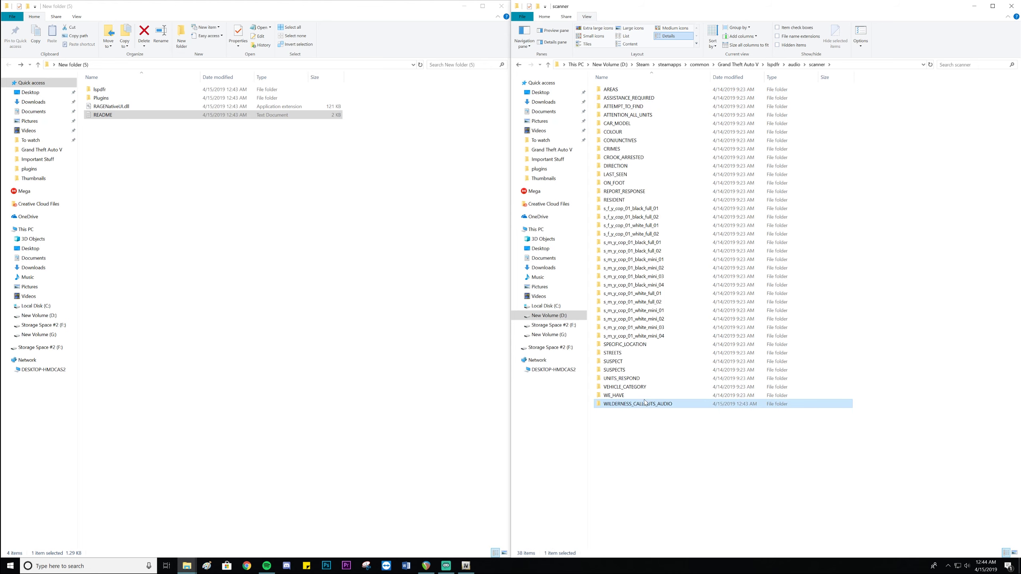
Open the Wilderness Callouts Config file from the game's plugins\LSPDFR folder, review its general, callout and key settings, and close it
click(756, 66)
double_click(615, 145)
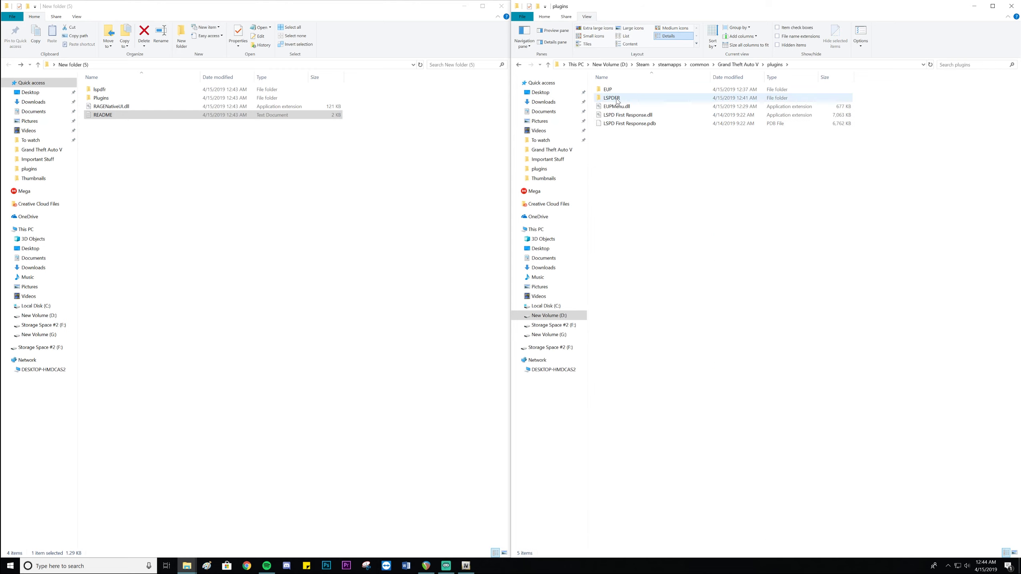
double_click(618, 101)
mouse_move(647, 165)
mouse_down()
mouse_move(629, 120)
mouse_move(654, 164)
mouse_up()
click(718, 141)
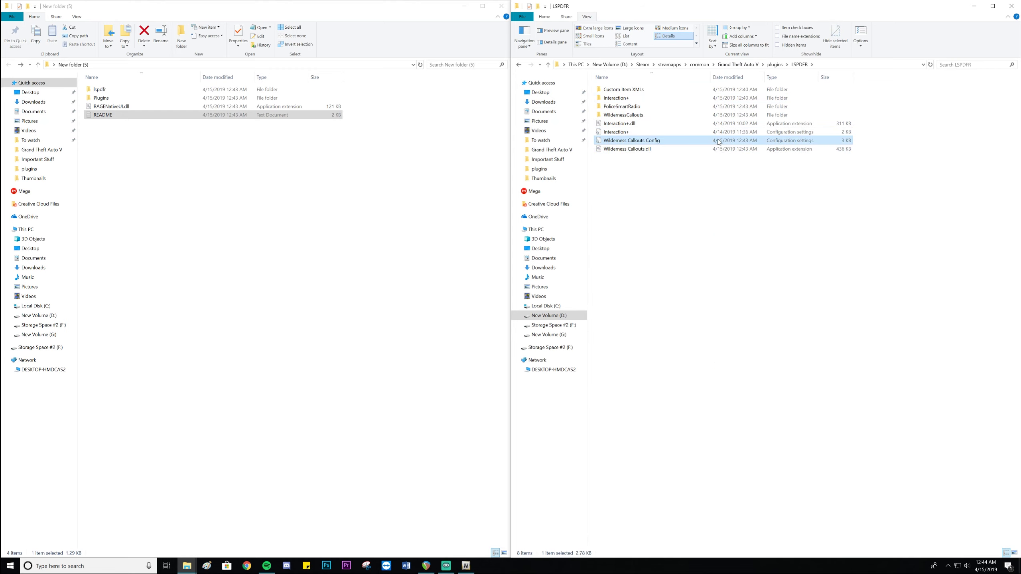
double_click(718, 141)
drag(278, 143, 315, 107)
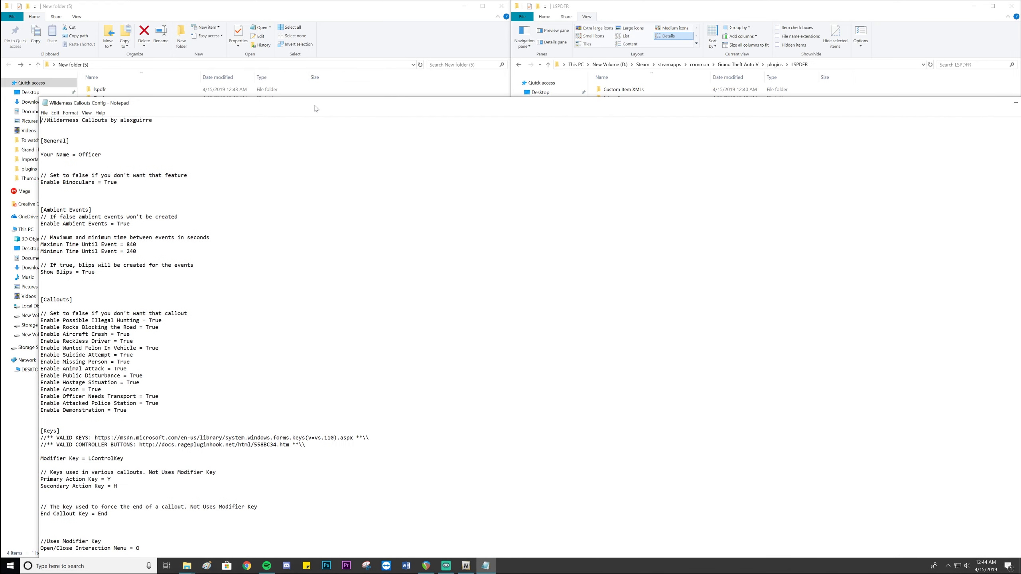
drag(102, 154, 41, 161)
scroll(204, 334, down, 14)
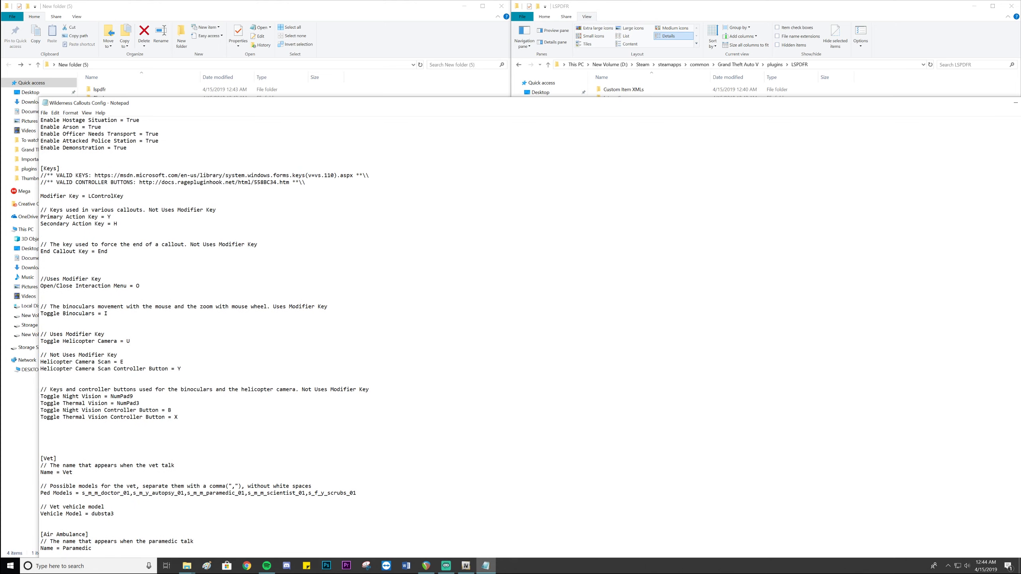
drag(373, 103, 326, 96)
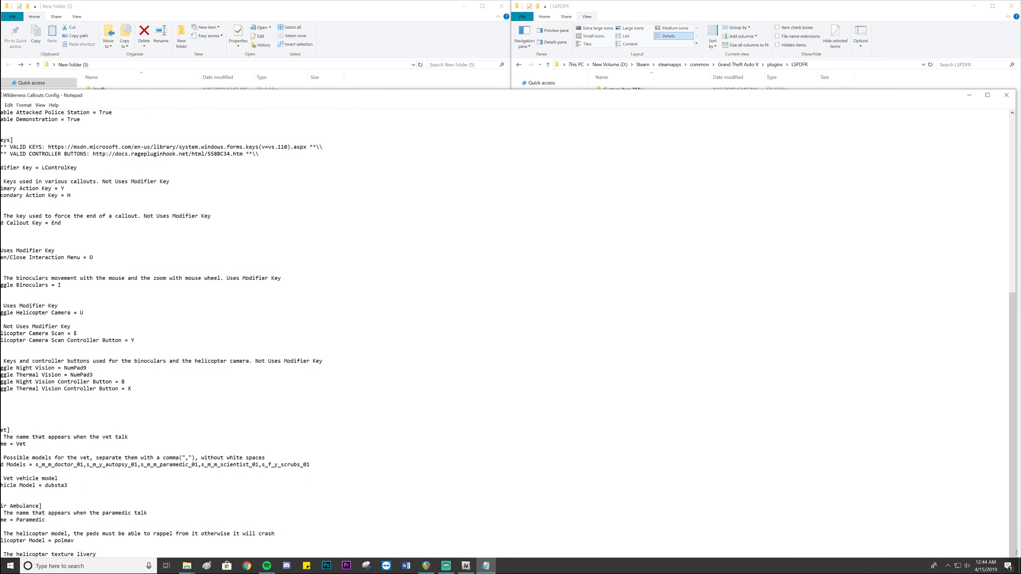
click(1006, 95)
Check the contents of the WildernessCallouts folder inside plugins\LSPDFR and return to the LSPDFR folder
click(704, 210)
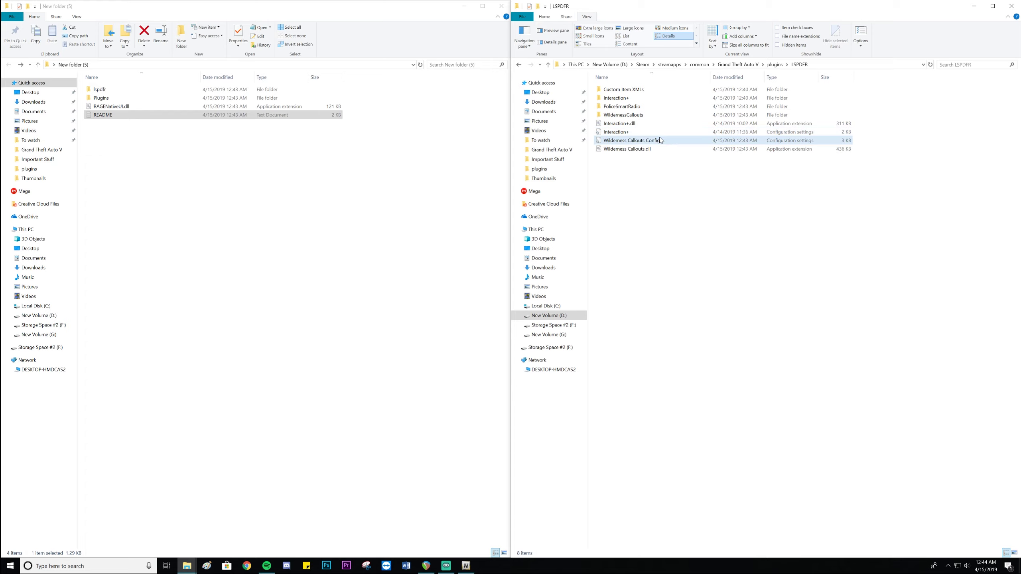
double_click(659, 116)
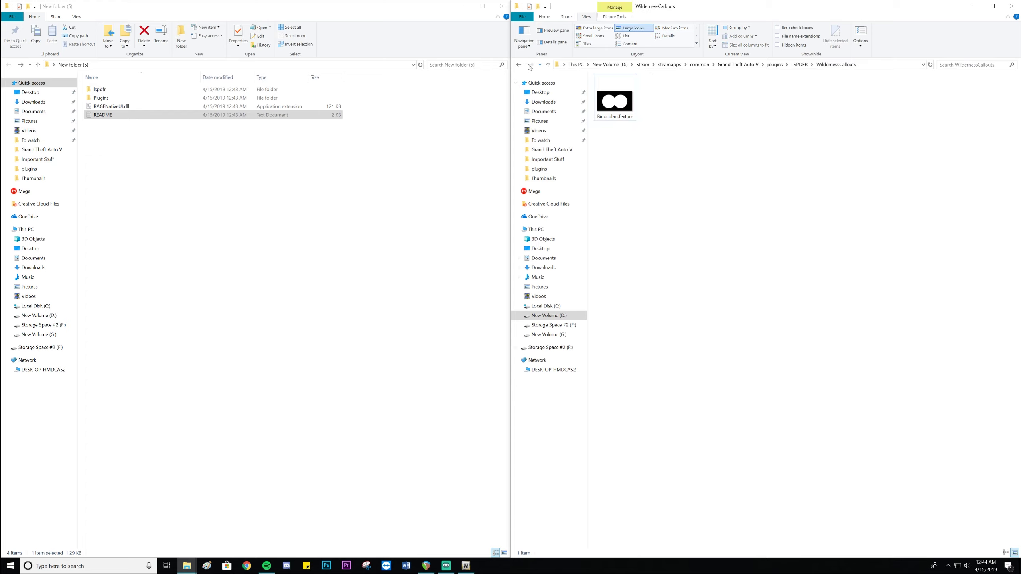
key(alt+Left)
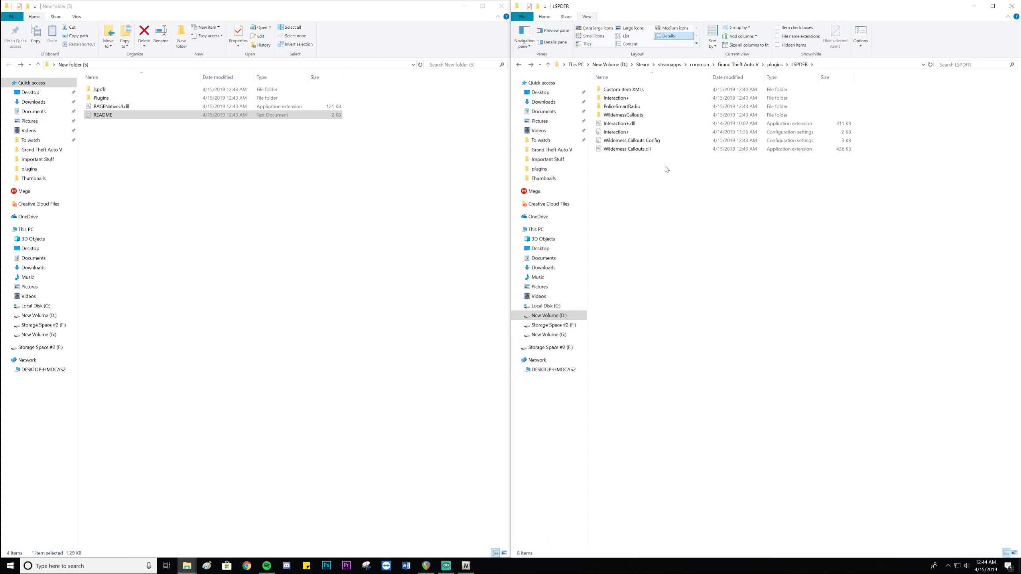
Verify the WildernessCallouts folder, config and dll together by selecting them in the LSPDFR folder, and return to the main Grand Theft Auto V folder
drag(656, 165, 653, 143)
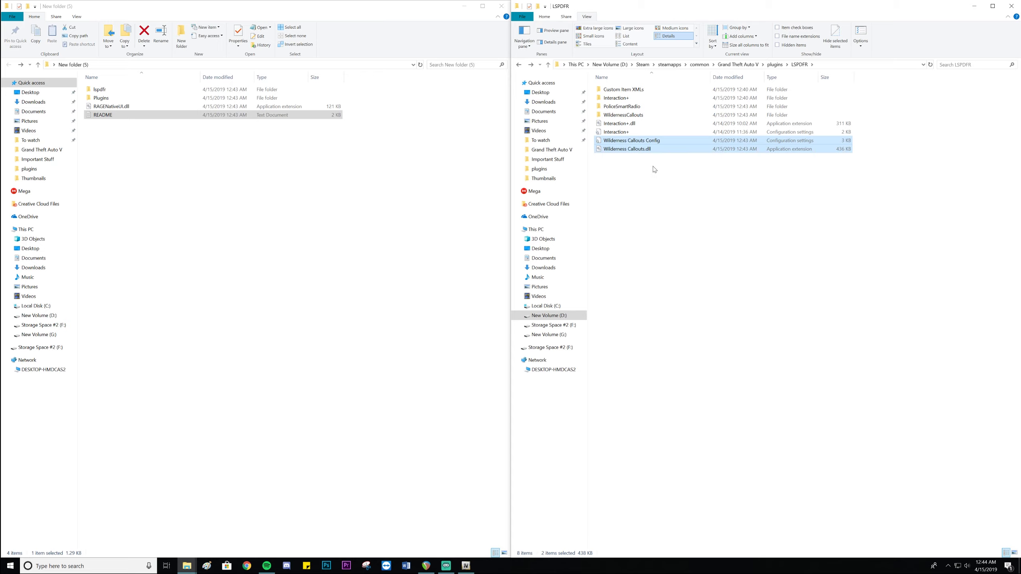
click(645, 151)
drag(672, 179, 633, 143)
ctrl+click(623, 115)
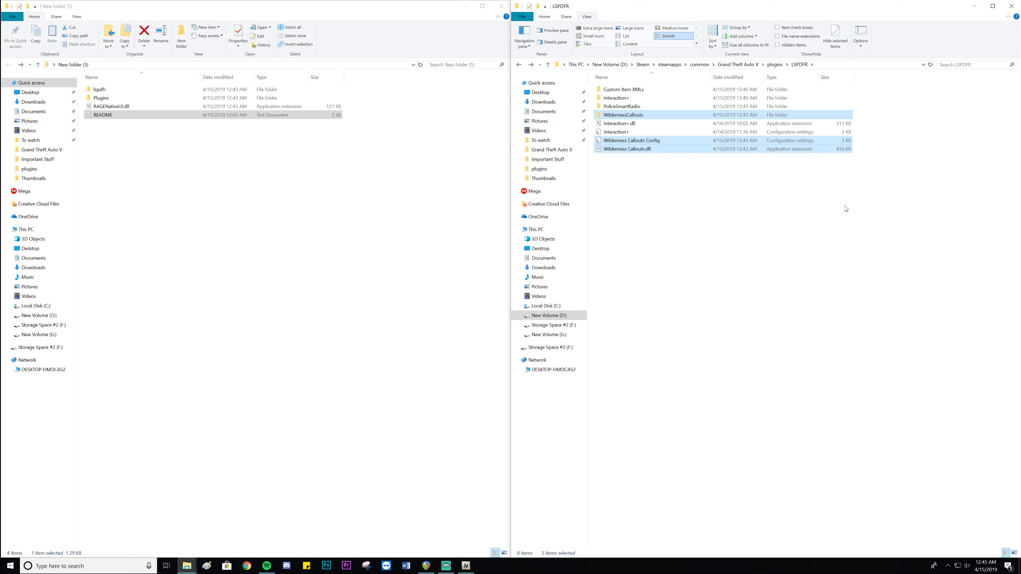
click(751, 64)
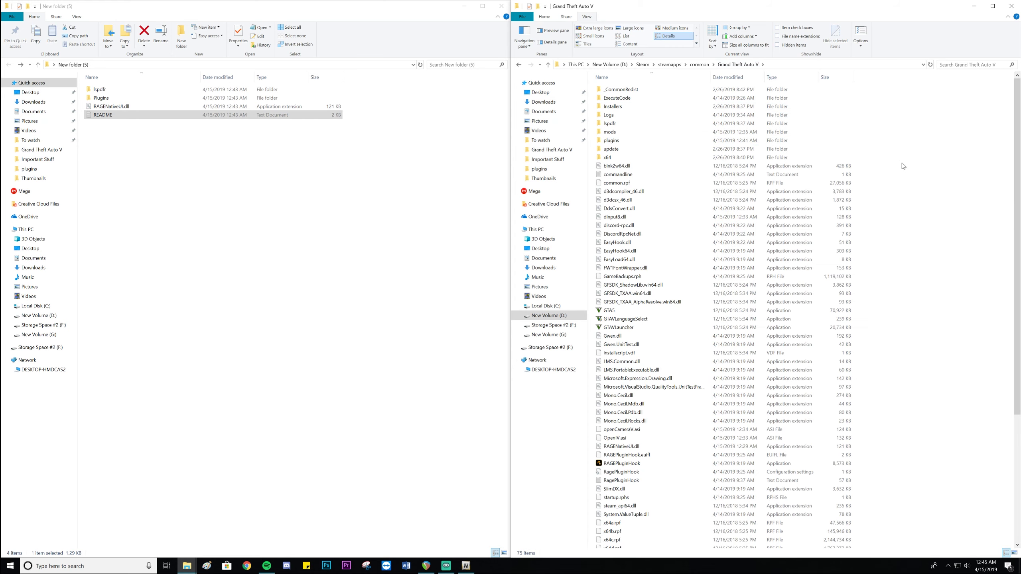